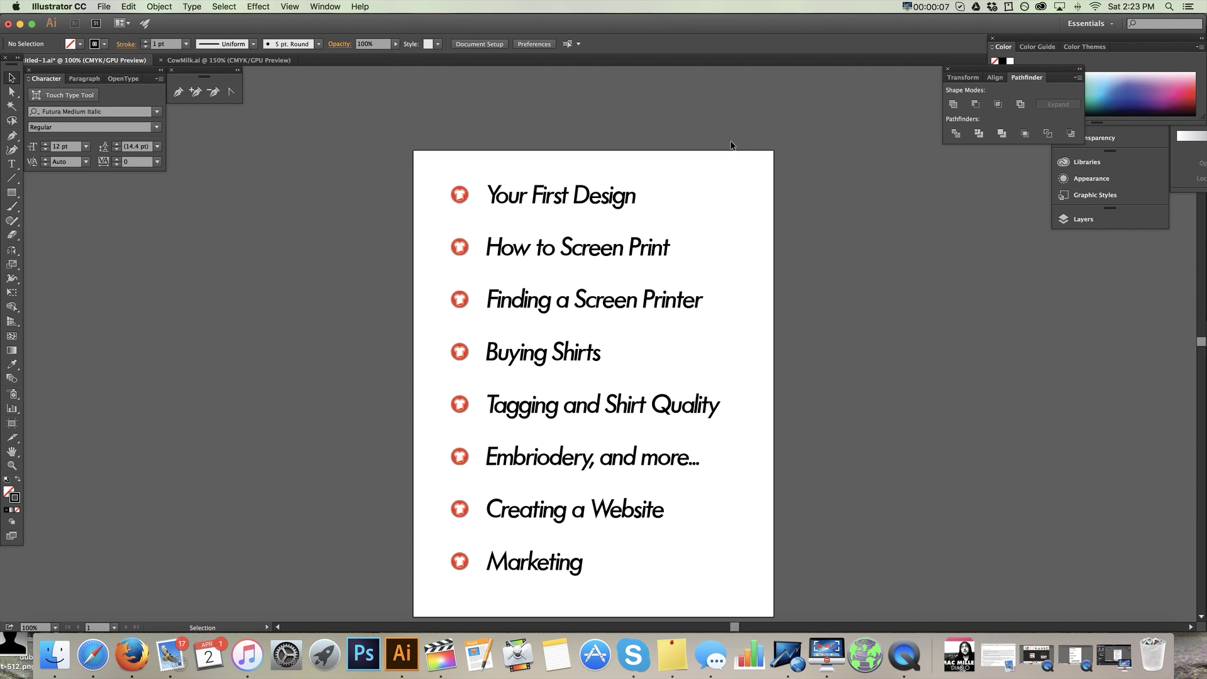
Paint brush annotations that underline and circle "Marketing" and circle and cross out the seven topics above it.
{"action": "scroll", "coordinate": [670, 96], "scroll_direction": "down", "scroll_amount": 2}
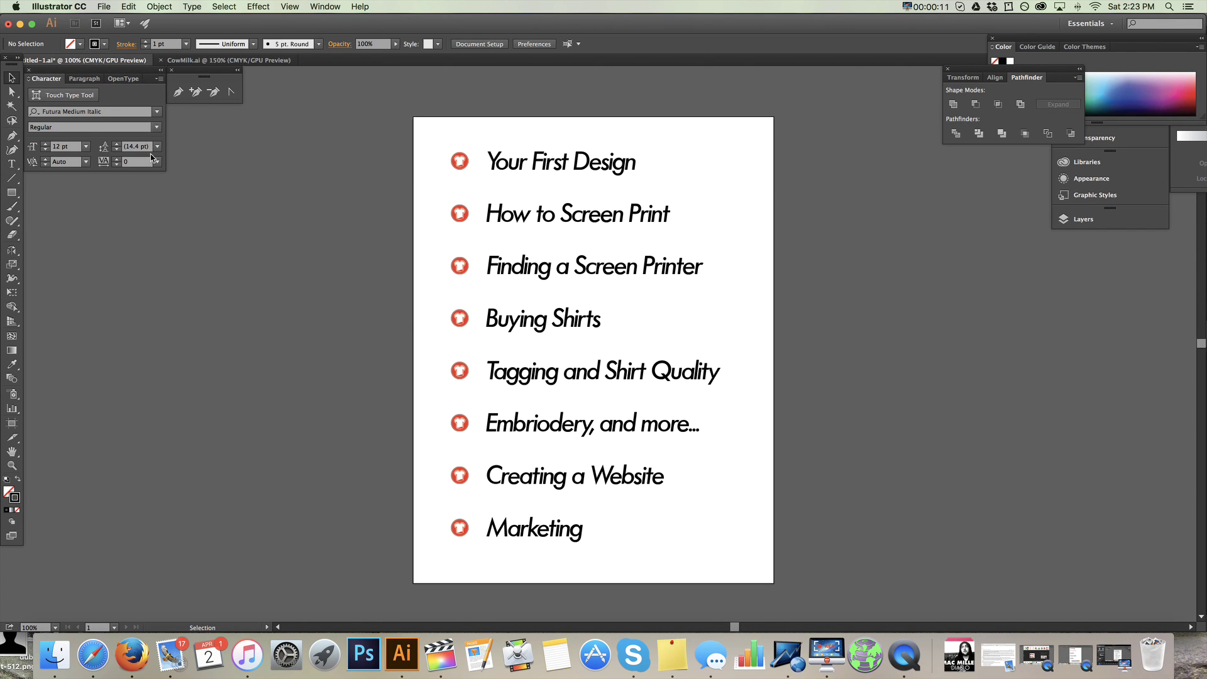
{"action": "left_click", "coordinate": [11, 206]}
{"action": "left_click_drag", "start_coordinate": [625, 546], "coordinate": [371, 544]}
{"action": "mouse_move", "coordinate": [683, 500]}
{"action": "left_mouse_down"}
{"action": "mouse_move", "coordinate": [614, 494]}
{"action": "mouse_move", "coordinate": [450, 116]}
{"action": "mouse_move", "coordinate": [759, 314]}
{"action": "left_mouse_up"}
{"action": "mouse_move", "coordinate": [748, 357]}
{"action": "left_mouse_down"}
{"action": "mouse_move", "coordinate": [664, 487]}
{"action": "mouse_move", "coordinate": [630, 482]}
{"action": "left_mouse_up"}
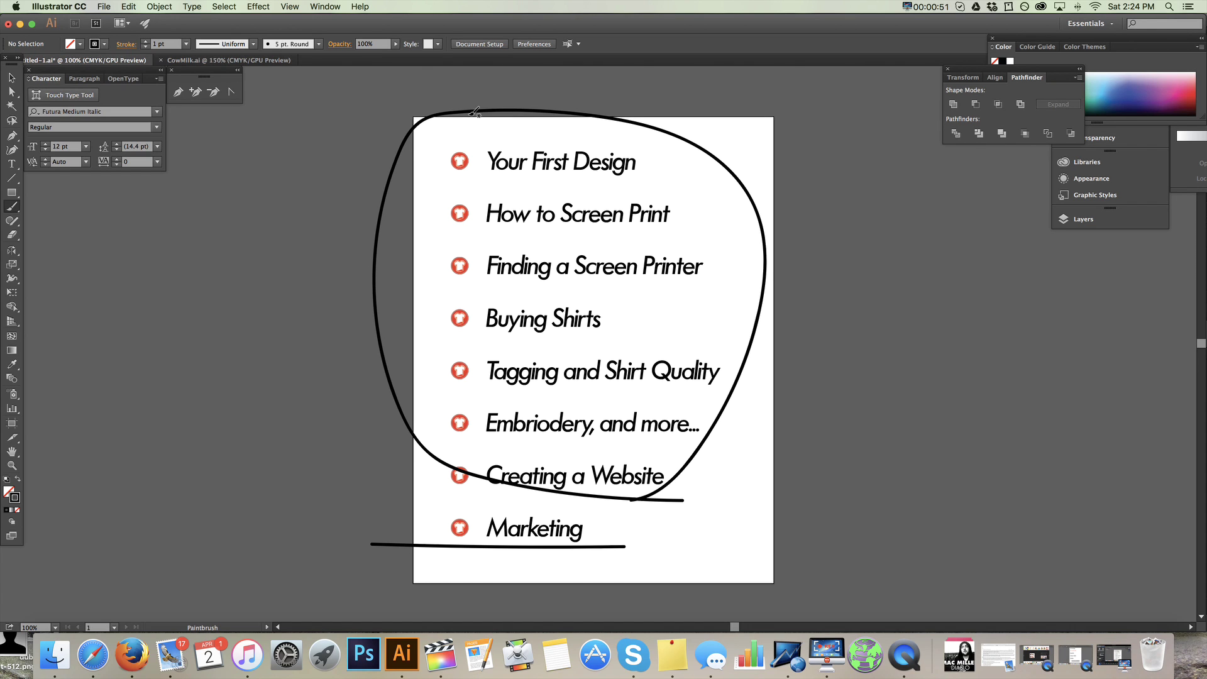
{"action": "left_click_drag", "start_coordinate": [371, 97], "coordinate": [843, 506]}
{"action": "left_click_drag", "start_coordinate": [388, 370], "coordinate": [905, 65]}
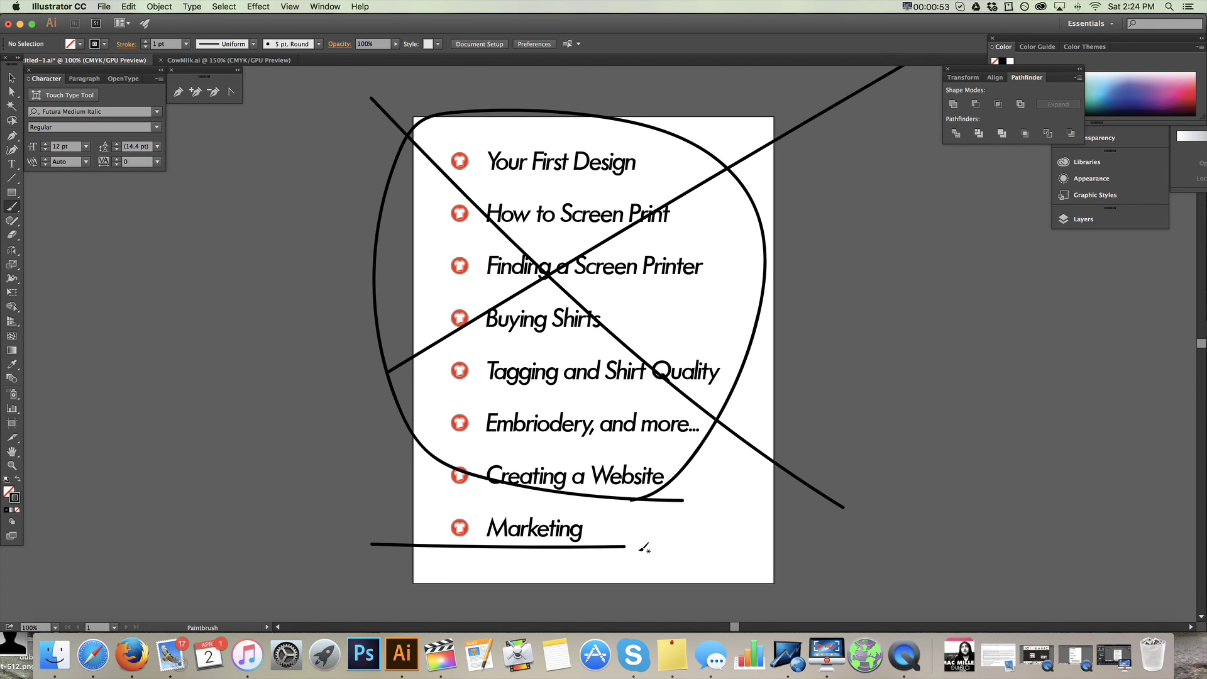
{"action": "mouse_move", "coordinate": [569, 561]}
{"action": "left_mouse_down"}
{"action": "mouse_move", "coordinate": [418, 503]}
{"action": "mouse_move", "coordinate": [402, 545]}
{"action": "left_mouse_up"}
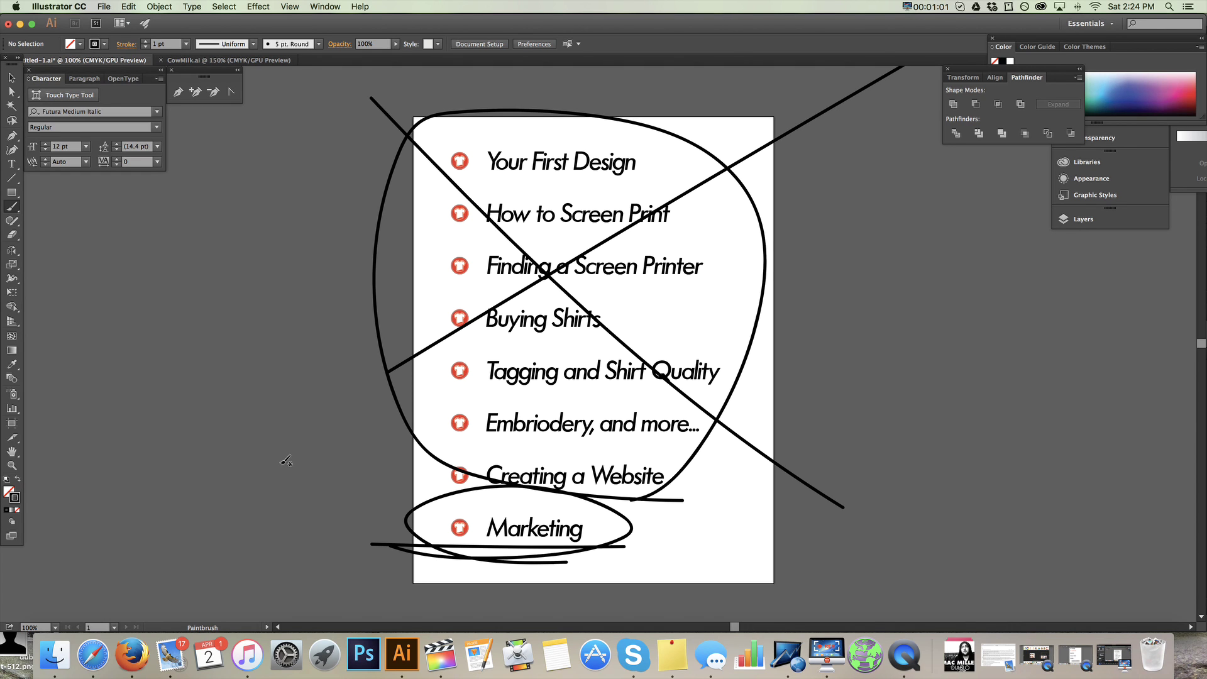
Undo all the brush annotations over the topic list.
{"action": "key", "text": "super+z"}
{"action": "key", "text": "super+z"}
{"action": "key", "text": "super+z"}
{"action": "key", "text": "super+z"}
{"action": "key", "text": "super+z"}
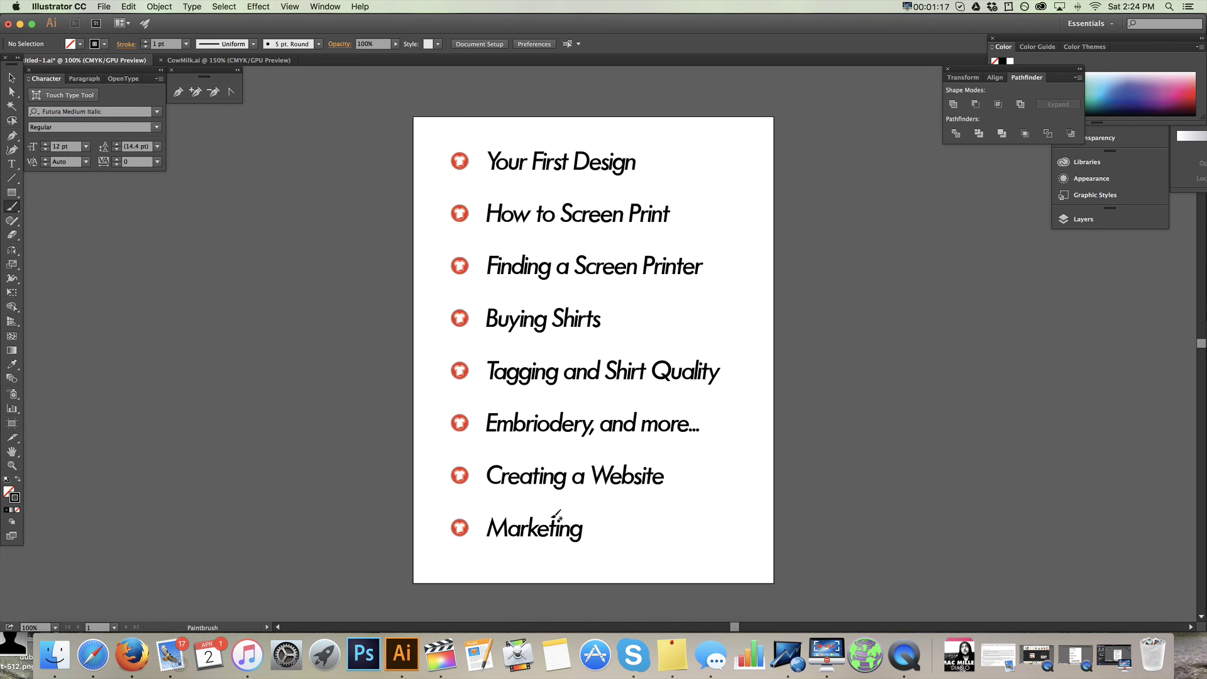
Circle and underline the "Your First Design" heading with the Paintbrush, finishing on the Selection tool.
{"action": "scroll", "coordinate": [326, 277], "scroll_direction": "down", "scroll_amount": 1}
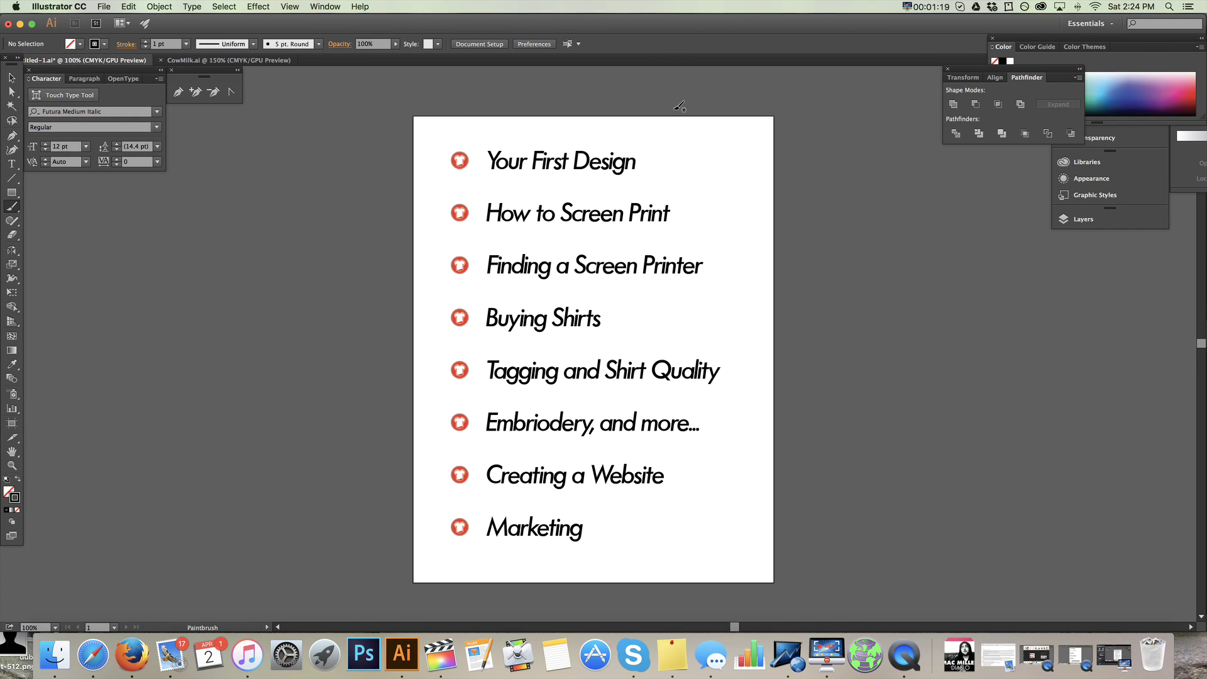
{"action": "mouse_move", "coordinate": [683, 178]}
{"action": "left_mouse_down"}
{"action": "mouse_move", "coordinate": [414, 133]}
{"action": "mouse_move", "coordinate": [695, 153]}
{"action": "mouse_move", "coordinate": [443, 170]}
{"action": "left_mouse_up"}
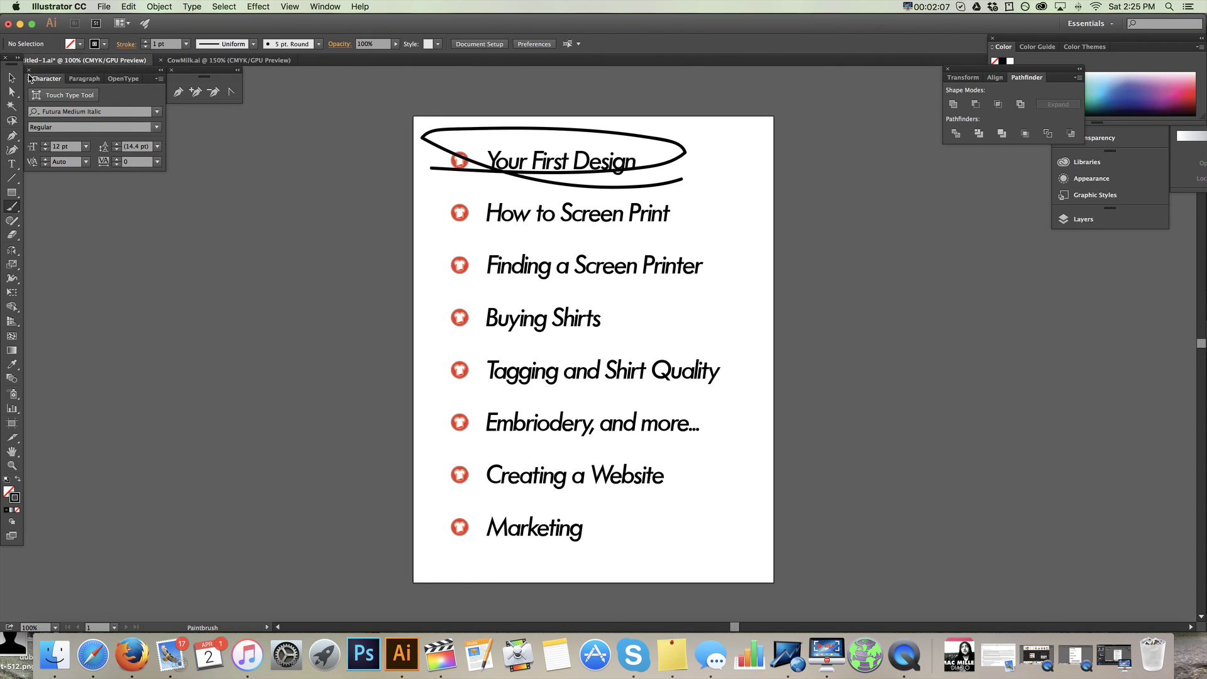
{"action": "left_click", "coordinate": [12, 76]}
Switch to Safari and search Google Images for "vector based image".
{"action": "left_click", "coordinate": [99, 666]}
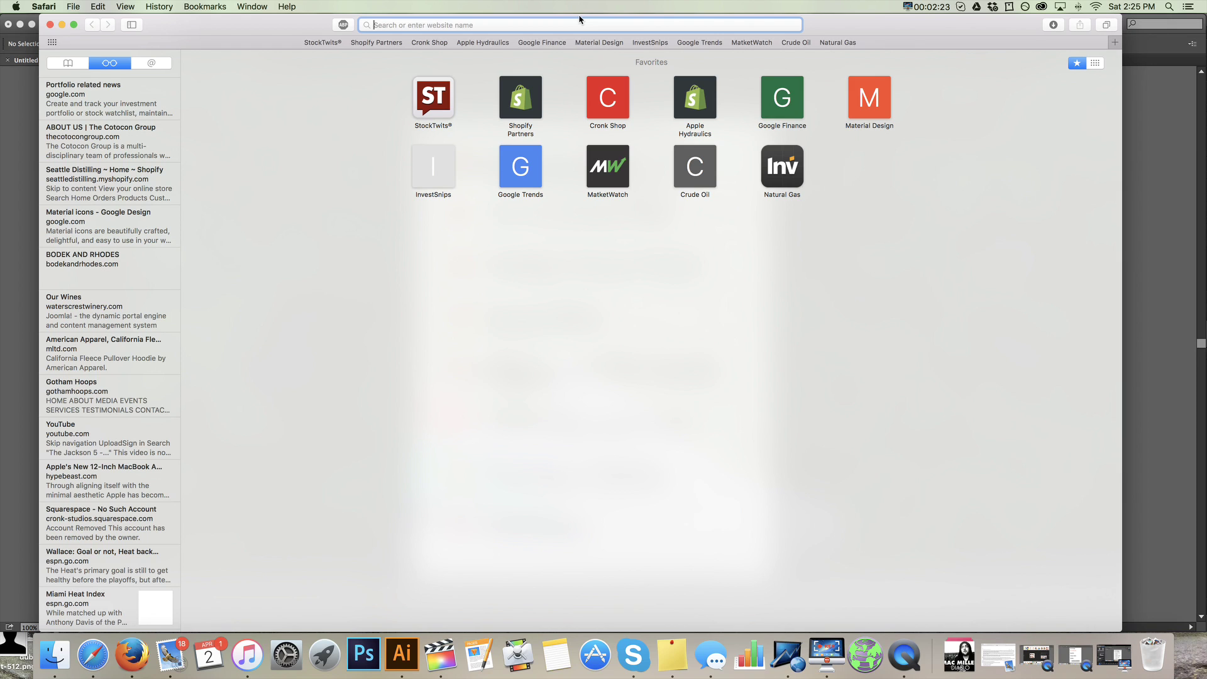
{"action": "type", "text": "vector"}
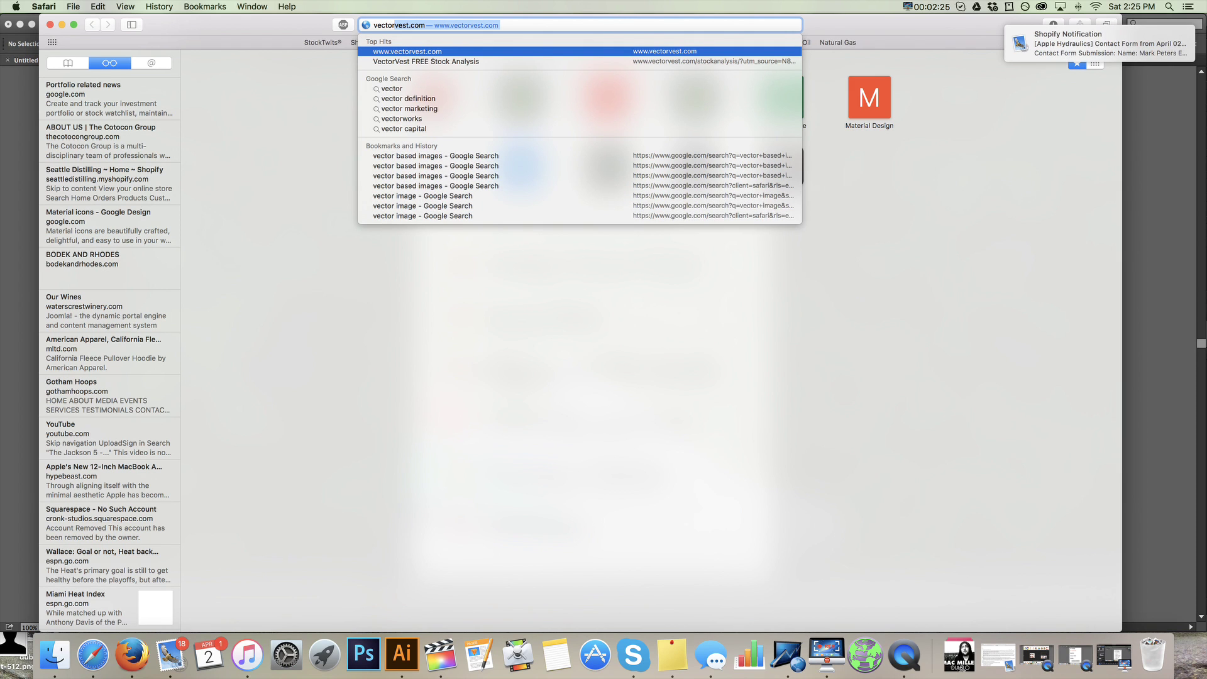
{"action": "type", "text": " based"}
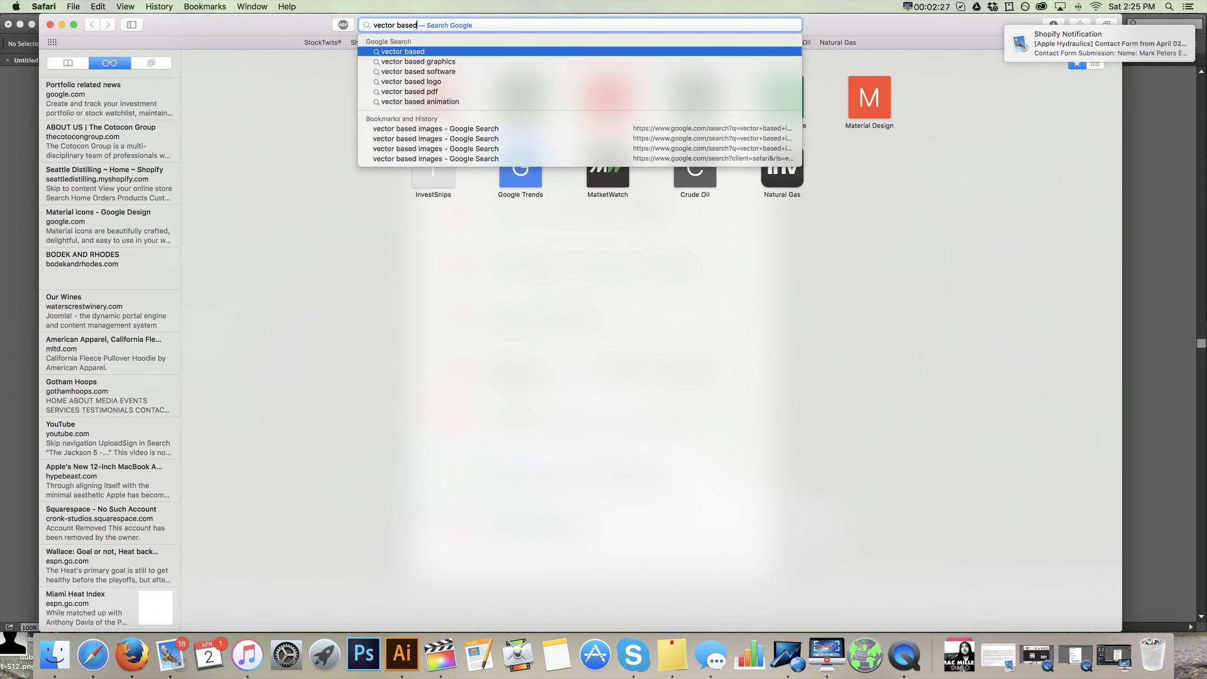
{"action": "type", "text": " omage"}
{"action": "key", "text": "Return"}
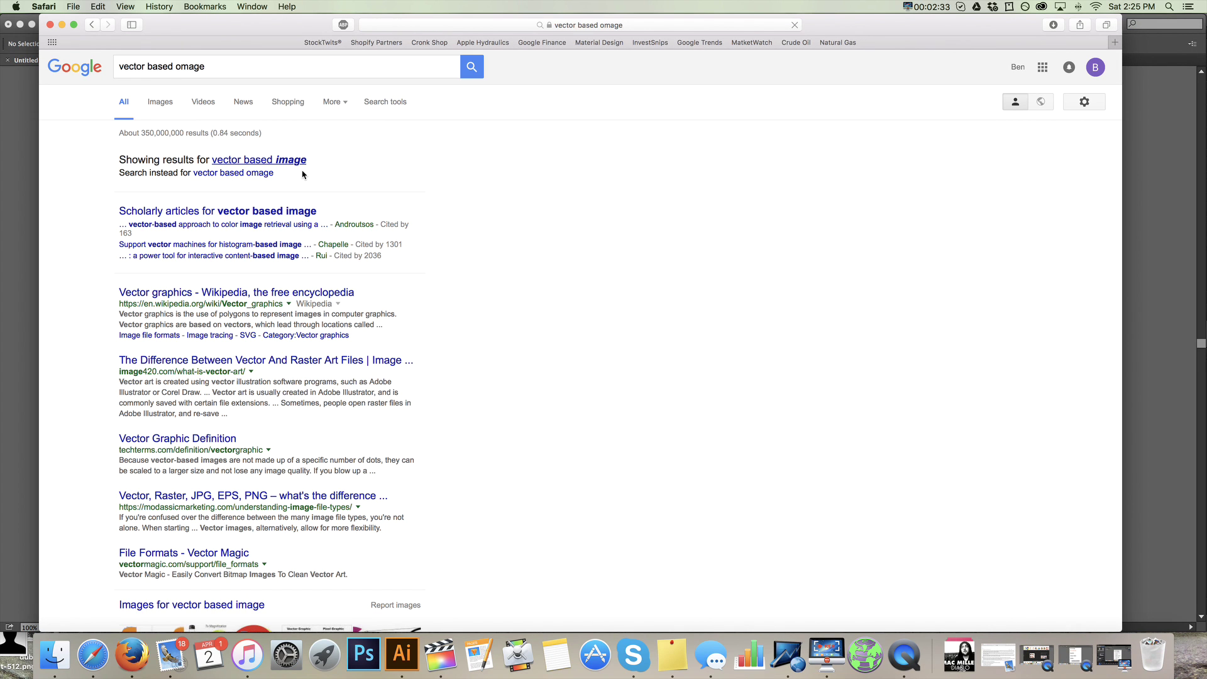
{"action": "left_click", "coordinate": [304, 161]}
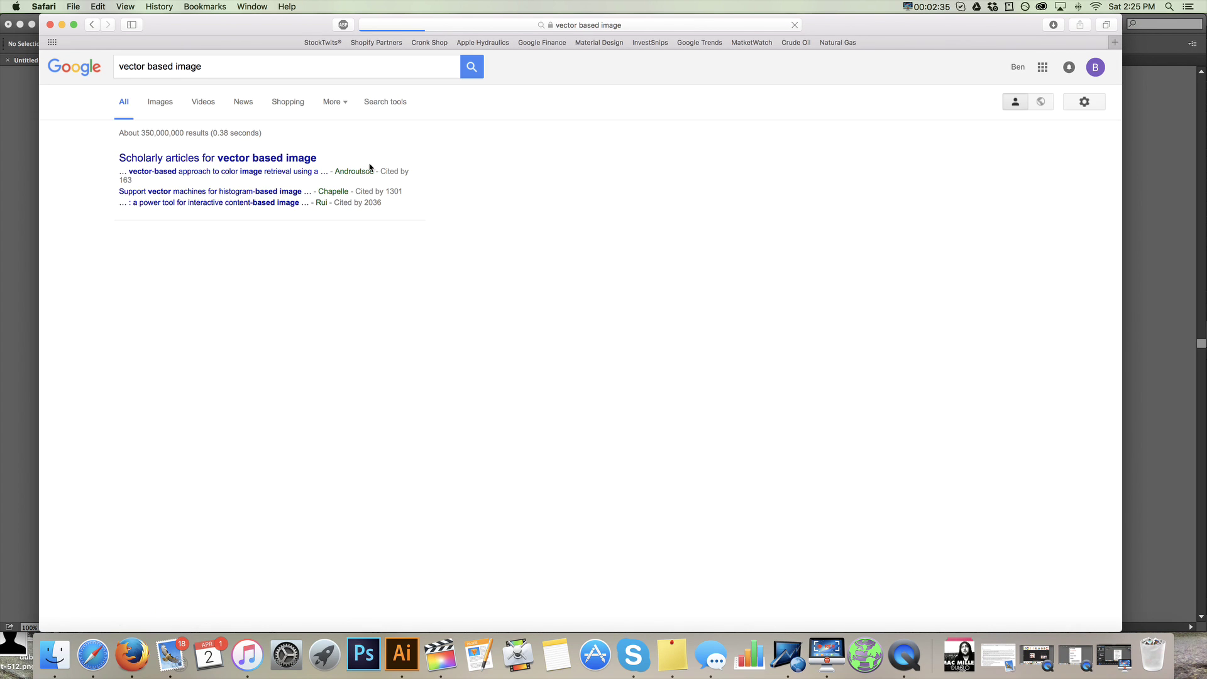
{"action": "left_click", "coordinate": [167, 106]}
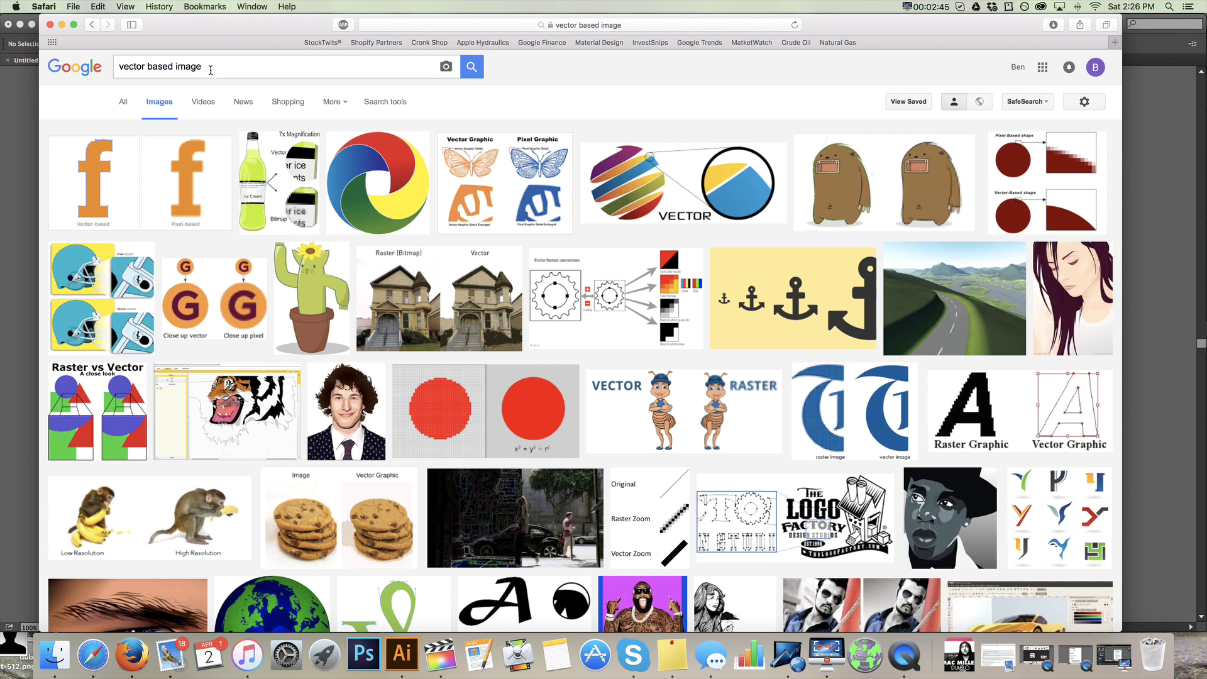
Open the image comparing a vector-based and a pixel-based letter f, and compare the edges of both versions.
{"action": "left_click", "coordinate": [139, 177]}
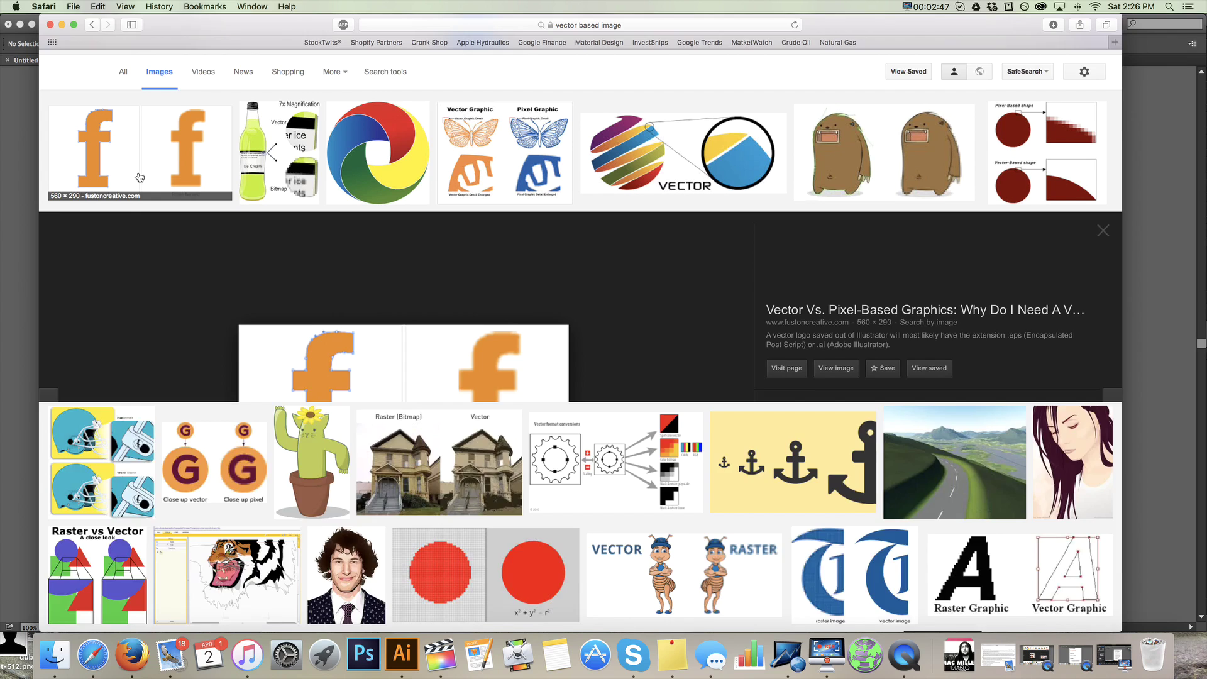
{"action": "left_click_drag", "start_coordinate": [192, 23], "coordinate": [287, 24]}
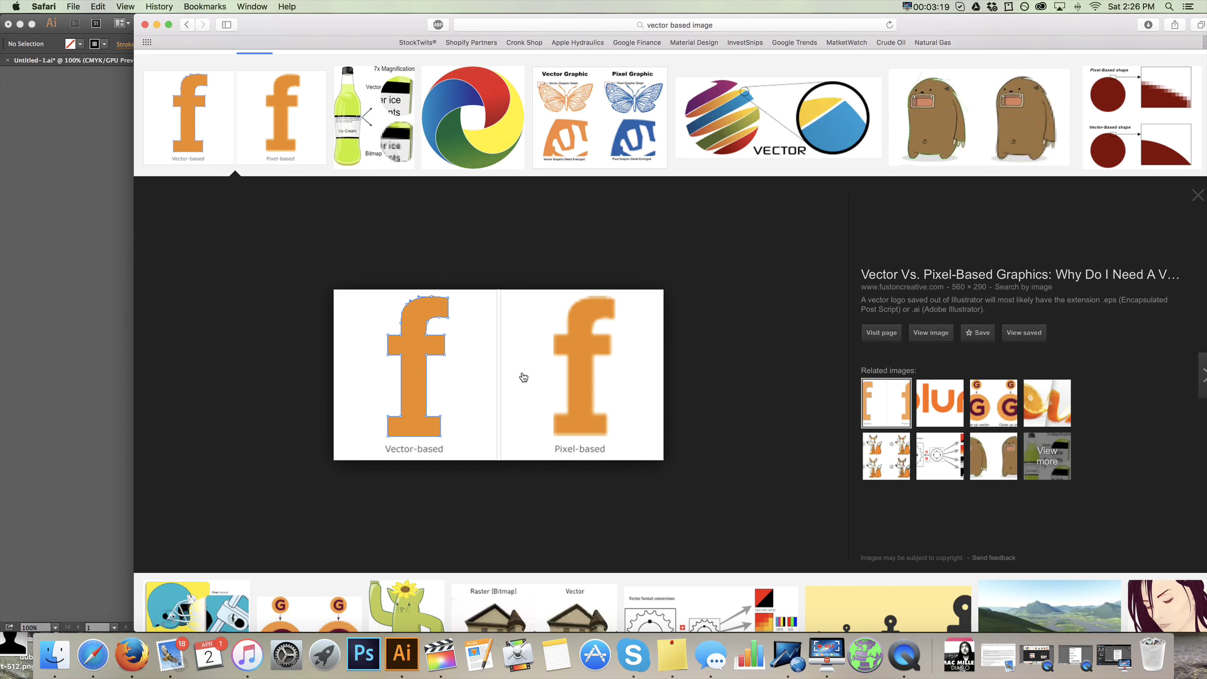
{"action": "scroll", "coordinate": [723, 358], "scroll_direction": "down", "scroll_amount": 5}
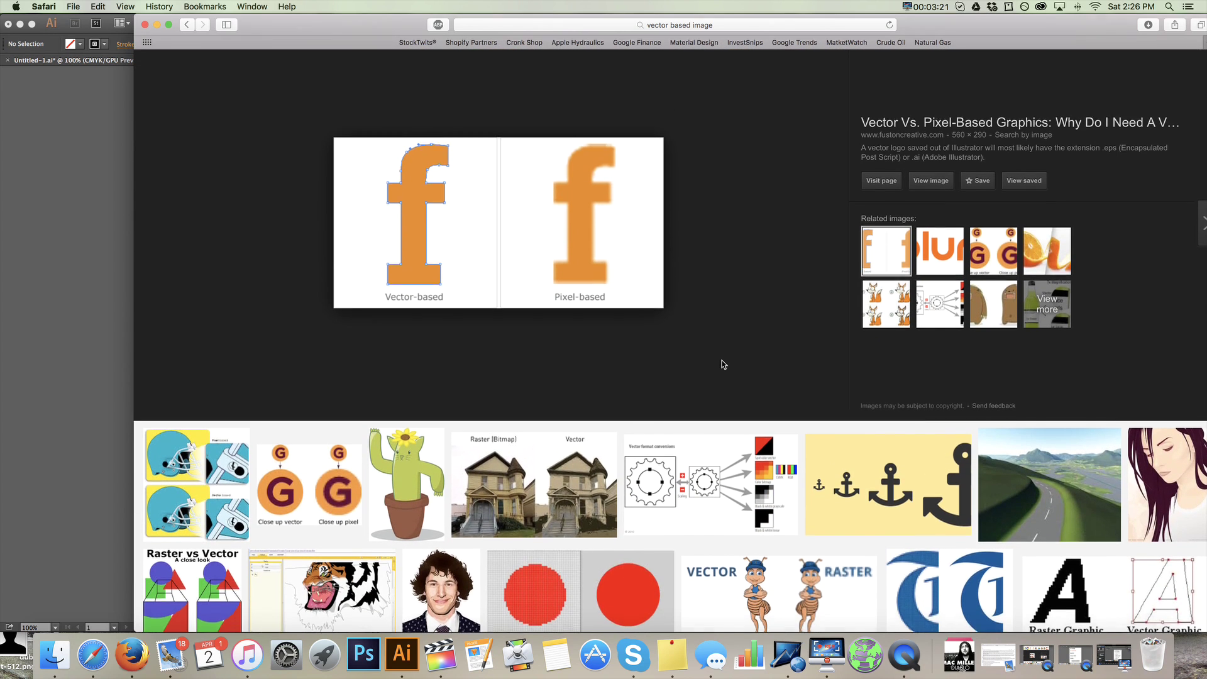
{"action": "scroll", "coordinate": [723, 364], "scroll_direction": "up", "scroll_amount": 3}
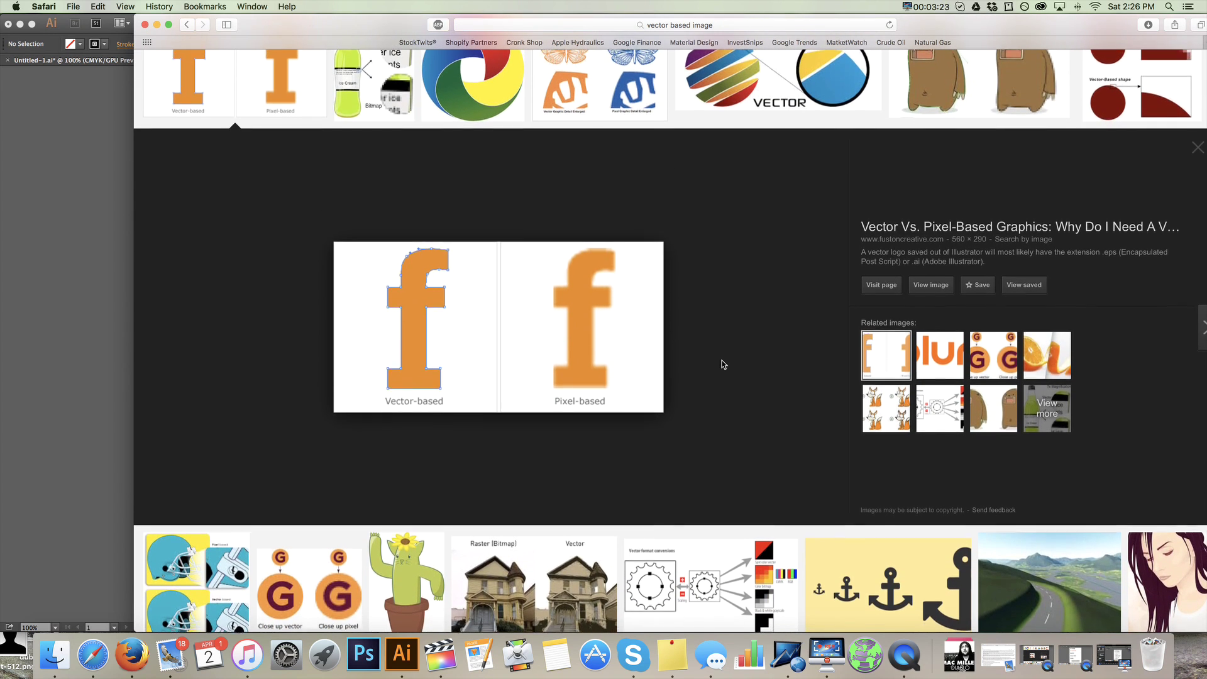
{"action": "scroll", "coordinate": [722, 365], "scroll_direction": "down", "scroll_amount": 1}
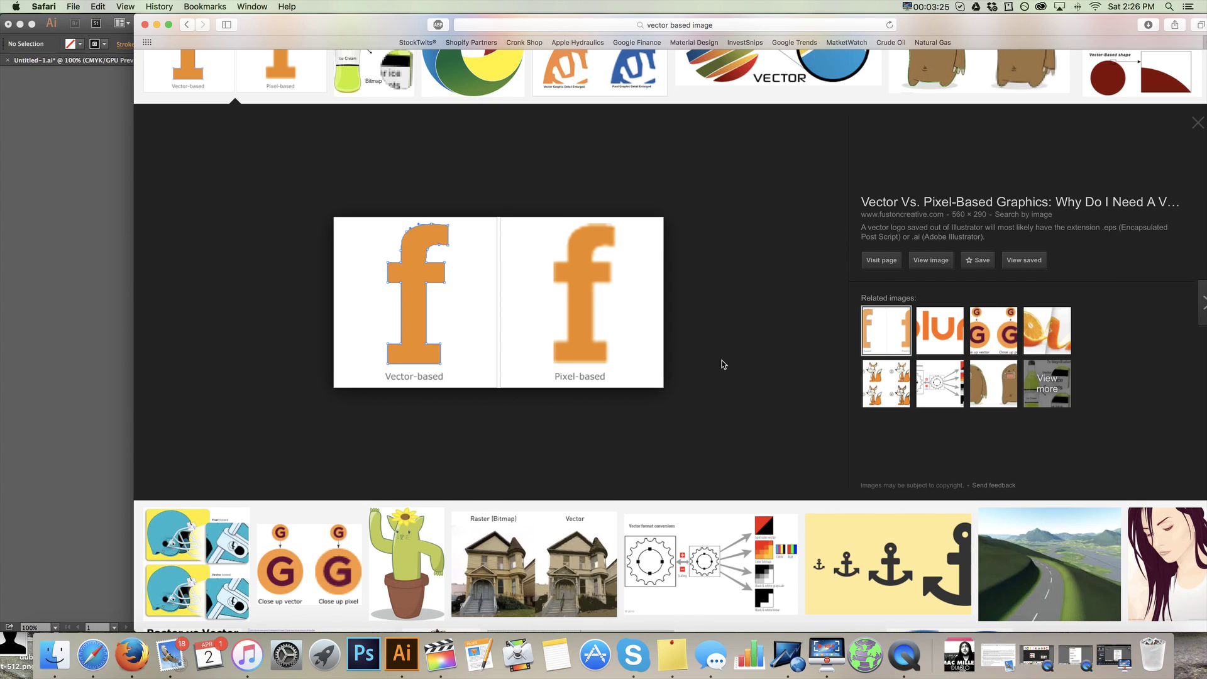
{"action": "scroll", "coordinate": [722, 363], "scroll_direction": "up", "scroll_amount": 1}
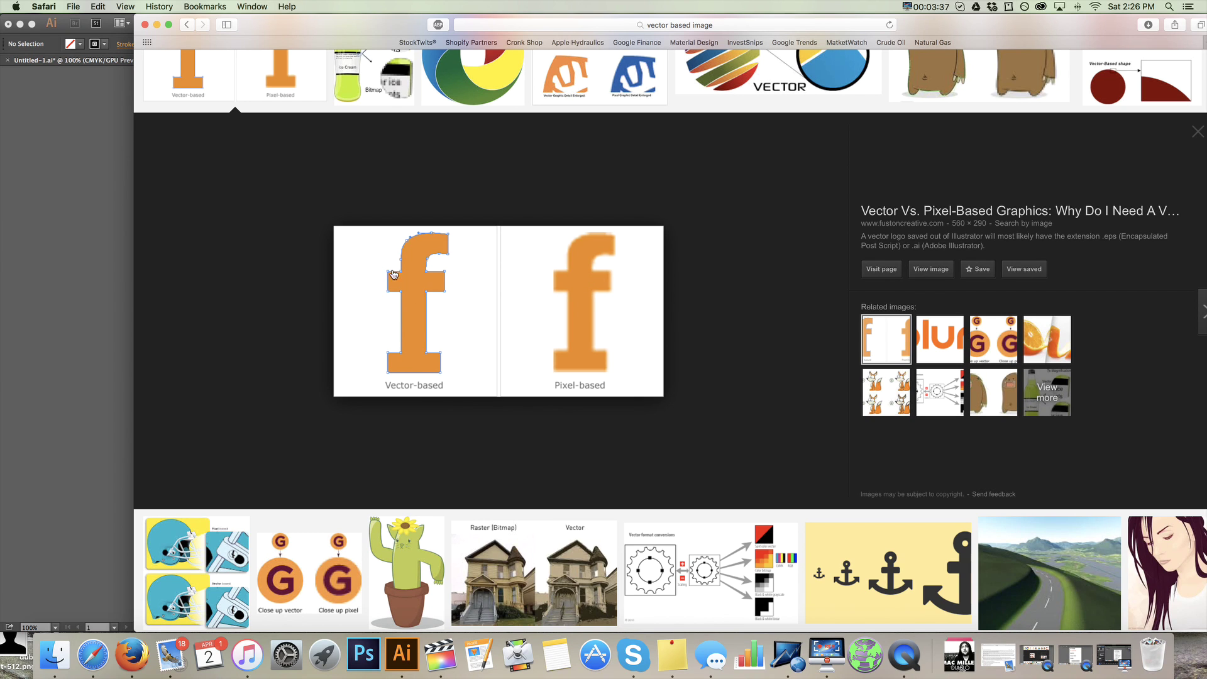
Open the bitmap versus vector comparison of the black script letter A from further down the image results.
{"action": "scroll", "coordinate": [761, 295], "scroll_direction": "down", "scroll_amount": 3}
{"action": "scroll", "coordinate": [746, 281], "scroll_direction": "down", "scroll_amount": 10}
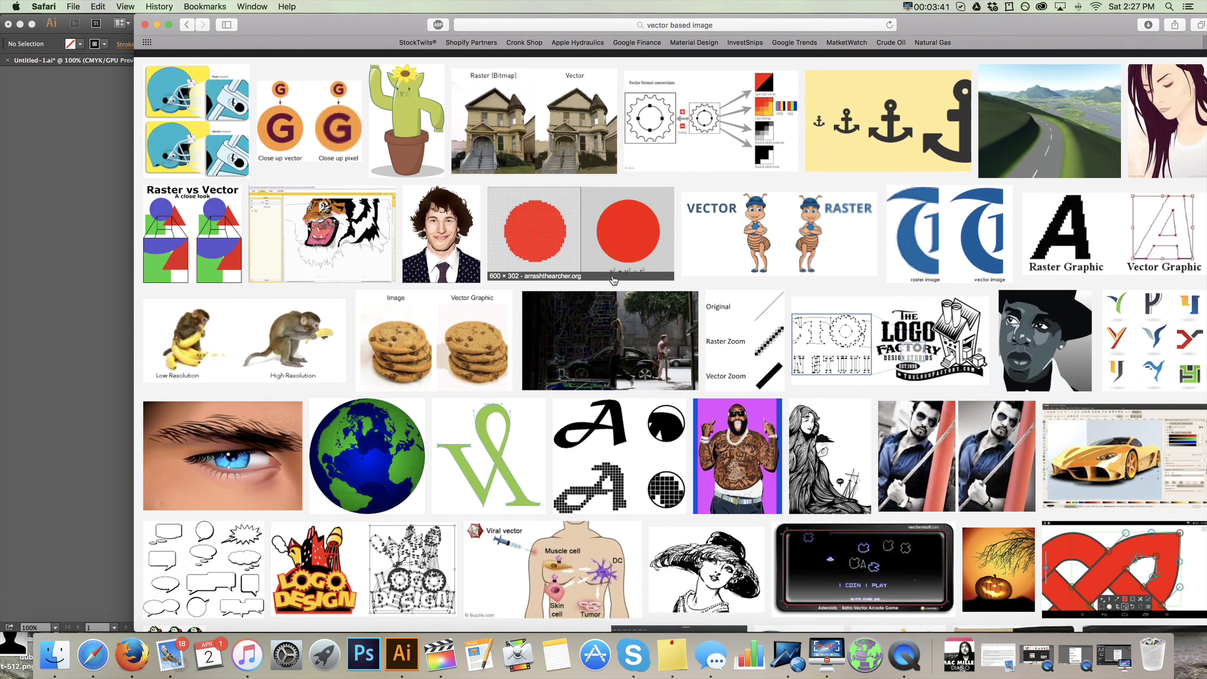
{"action": "left_click", "coordinate": [629, 437]}
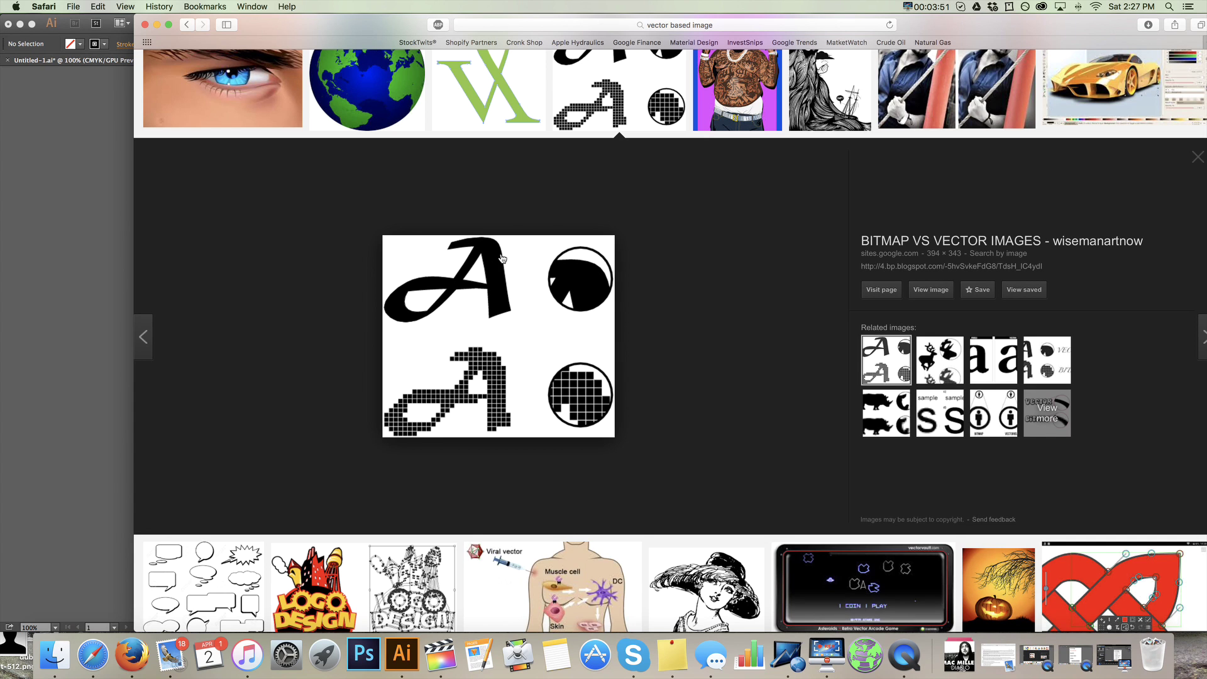
Switch back to Illustrator and magnify the T-shirt icon beside "Buying Shirts" to 64000% to examine its straight and curved edges.
{"action": "left_click", "coordinate": [69, 245]}
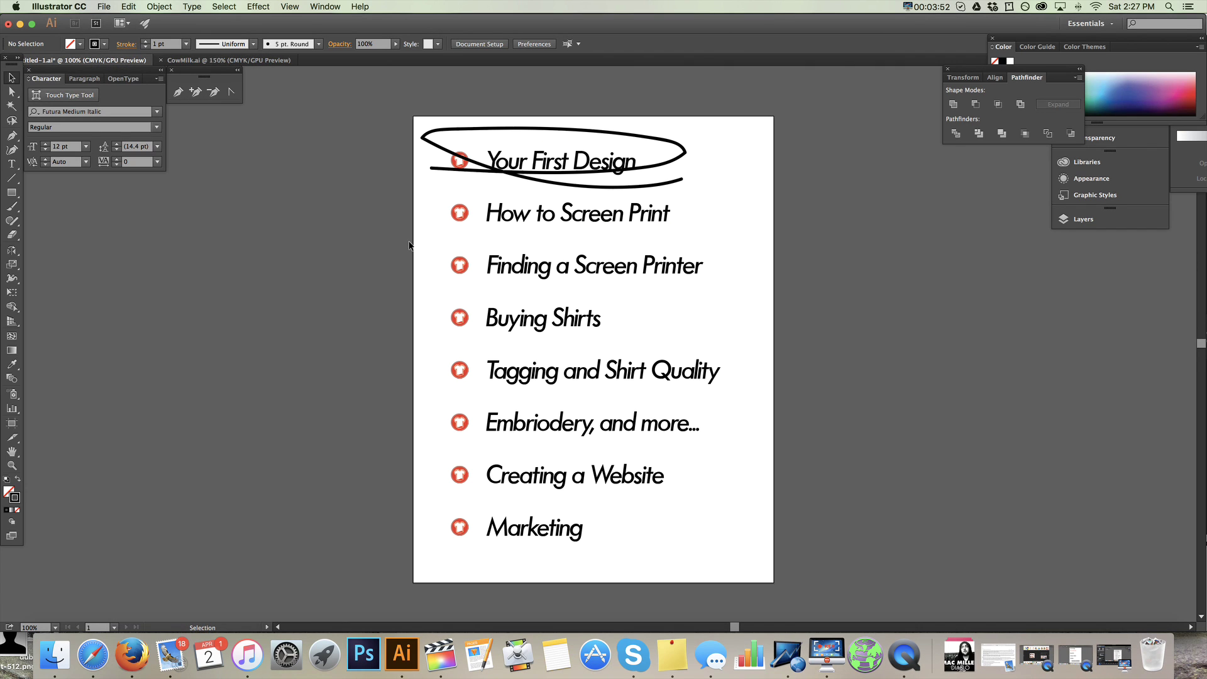
{"action": "left_click_drag", "start_coordinate": [458, 336], "coordinate": [430, 320]}
{"action": "left_click", "coordinate": [479, 322]}
{"action": "scroll", "coordinate": [529, 327], "scroll_direction": "up", "scroll_amount": 1}
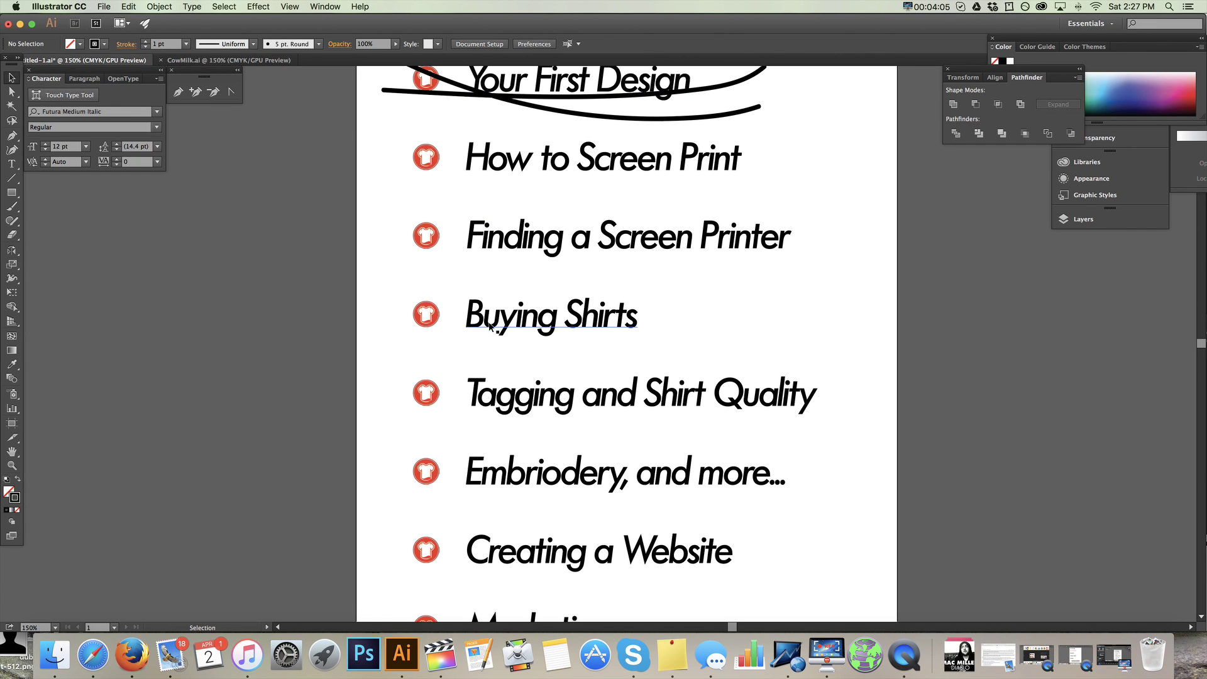
{"action": "scroll", "coordinate": [484, 324], "scroll_direction": "up", "scroll_amount": 3}
{"action": "scroll", "coordinate": [326, 305], "scroll_direction": "up", "scroll_amount": 5}
{"action": "scroll", "coordinate": [588, 327], "scroll_direction": "up", "scroll_amount": 8}
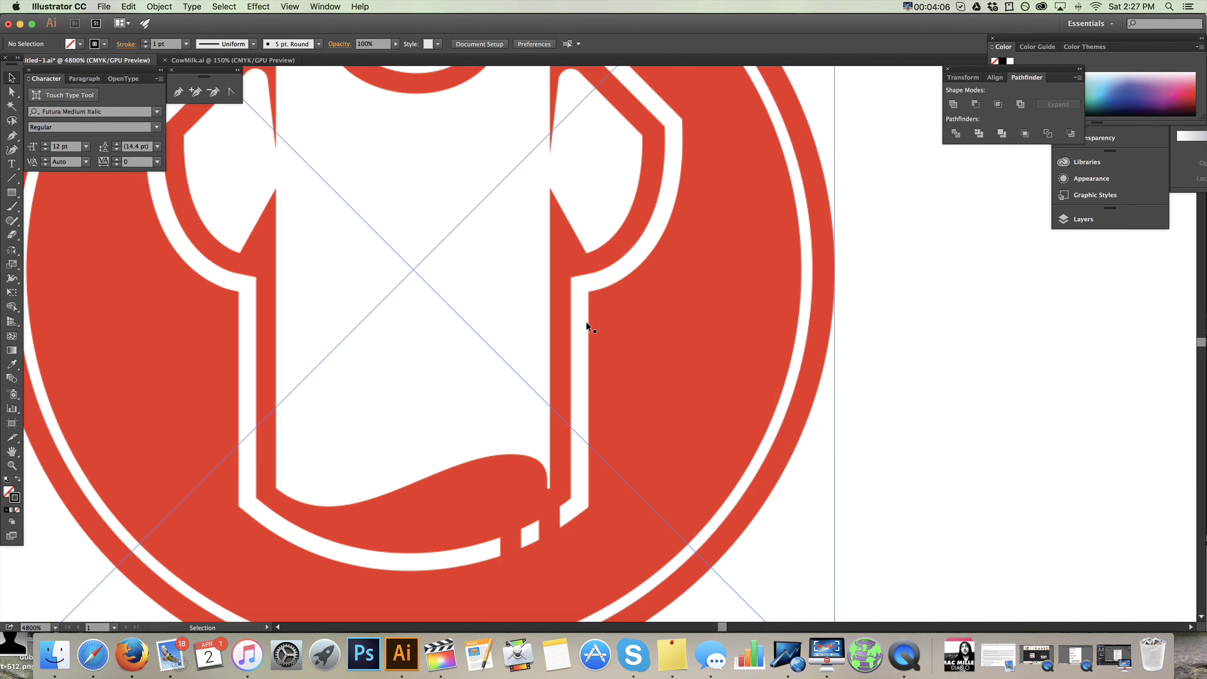
{"action": "scroll", "coordinate": [409, 326], "scroll_direction": "up", "scroll_amount": 3}
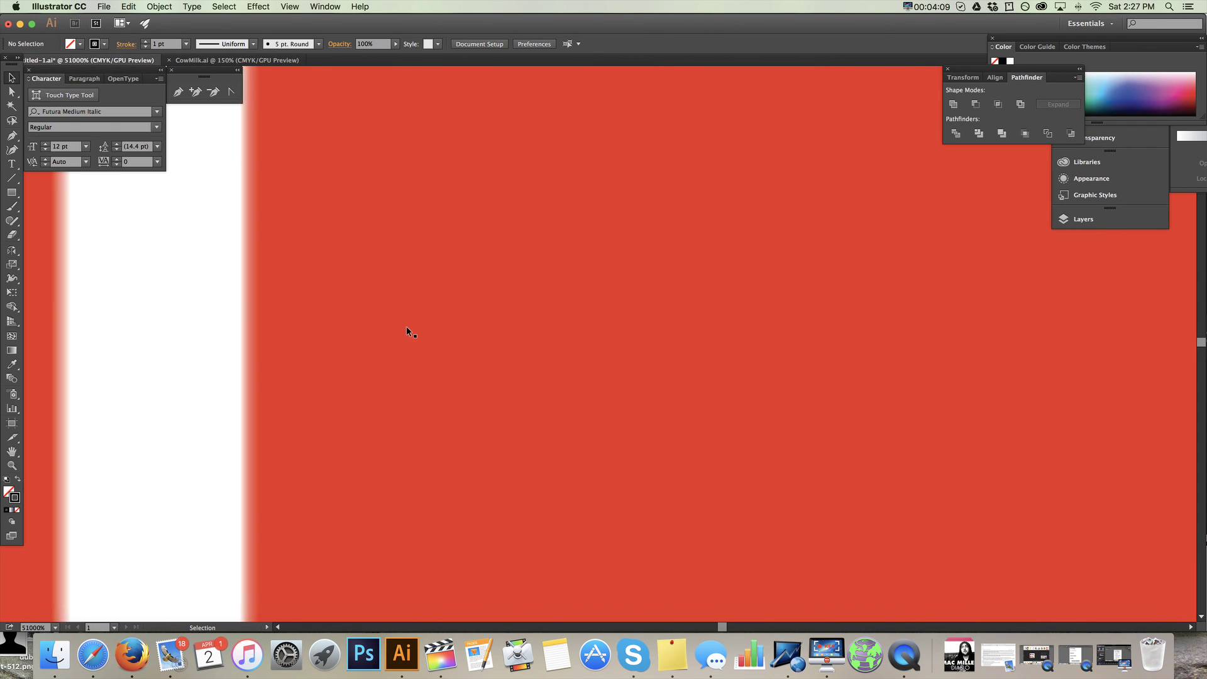
{"action": "scroll", "coordinate": [406, 326], "scroll_direction": "left", "scroll_amount": 3}
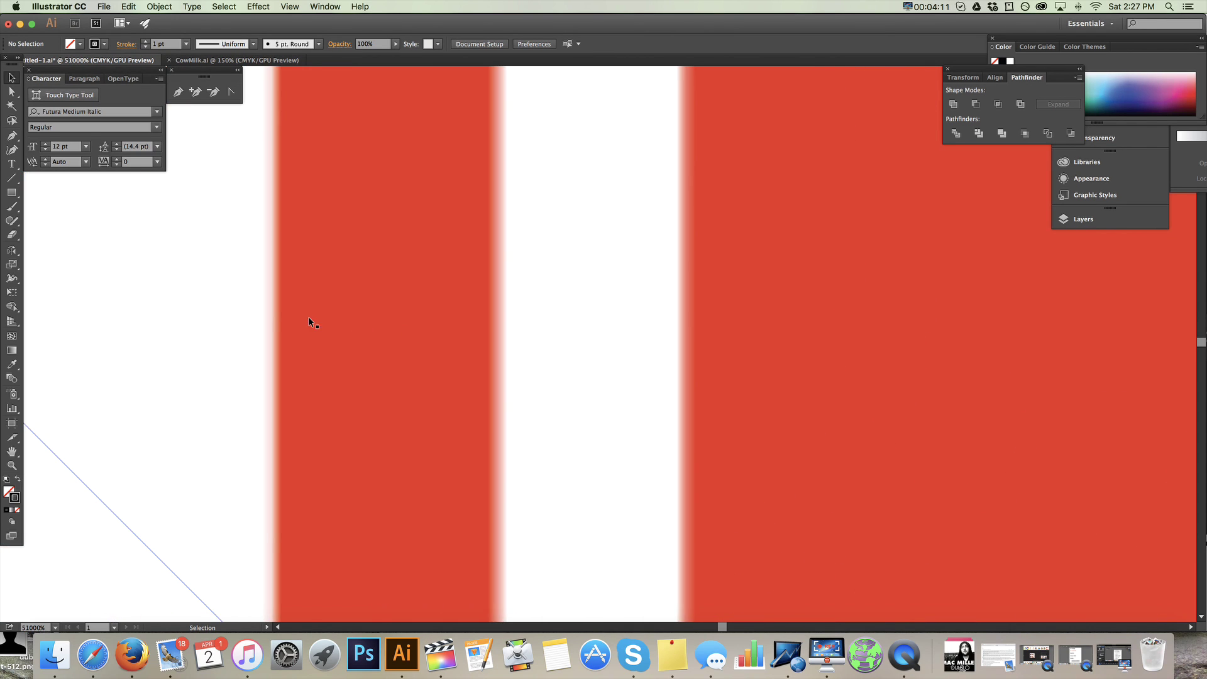
{"action": "scroll", "coordinate": [301, 322], "scroll_direction": "up", "scroll_amount": 2}
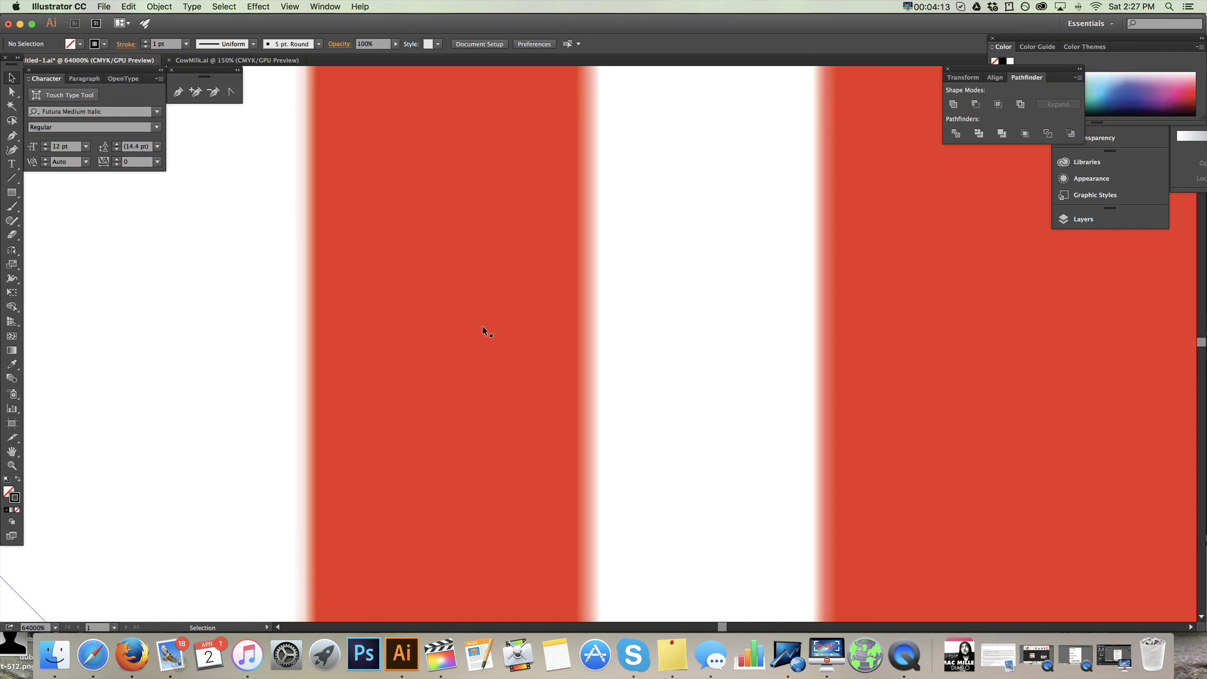
{"action": "scroll", "coordinate": [482, 326], "scroll_direction": "down", "scroll_amount": 3}
{"action": "scroll", "coordinate": [760, 316], "scroll_direction": "up", "scroll_amount": 3}
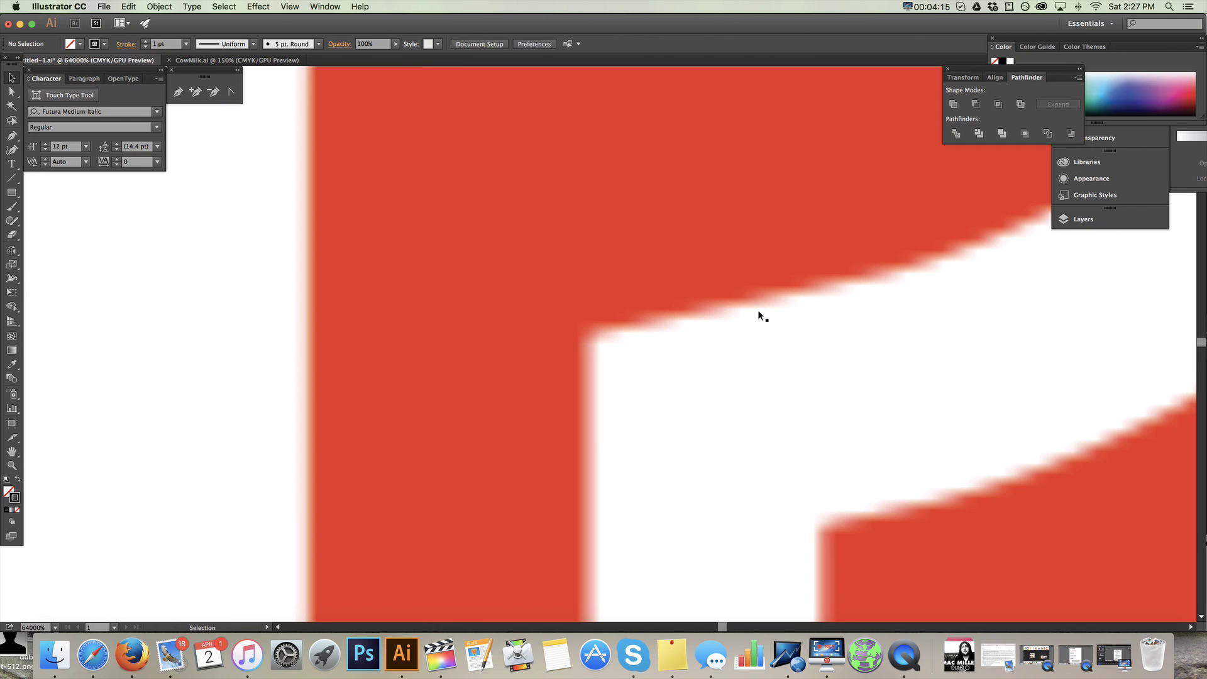
{"action": "scroll", "coordinate": [767, 322], "scroll_direction": "right", "scroll_amount": 5}
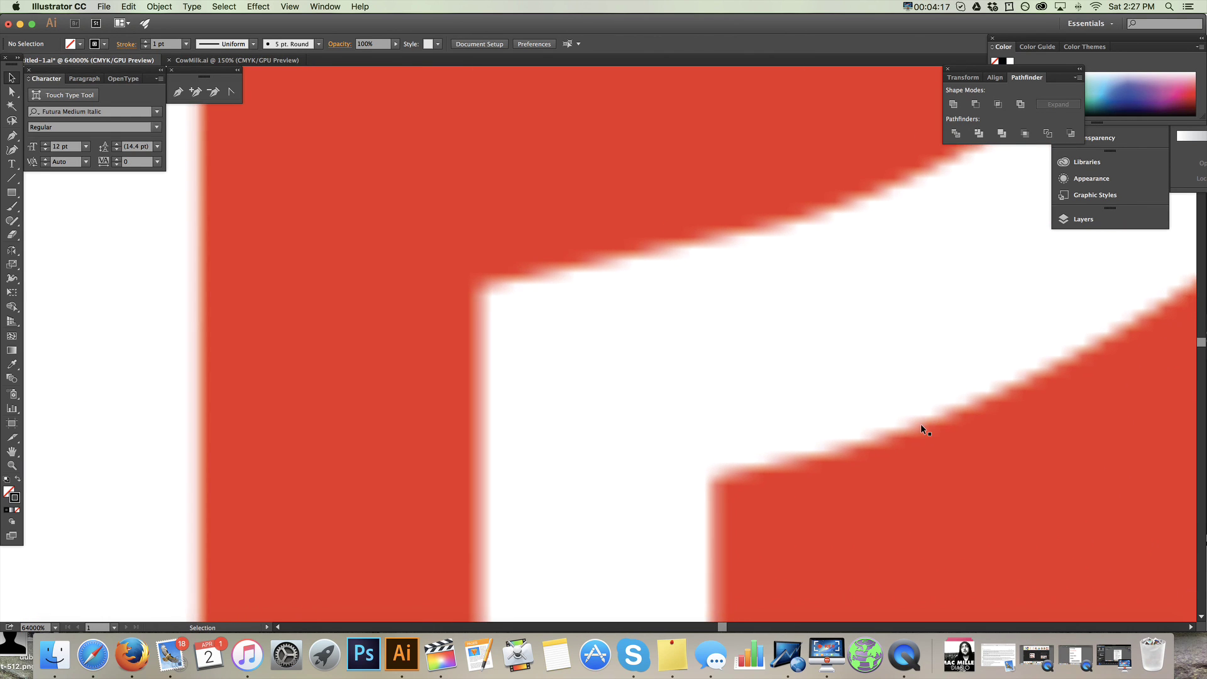
{"action": "scroll", "coordinate": [763, 405], "scroll_direction": "down", "scroll_amount": 10}
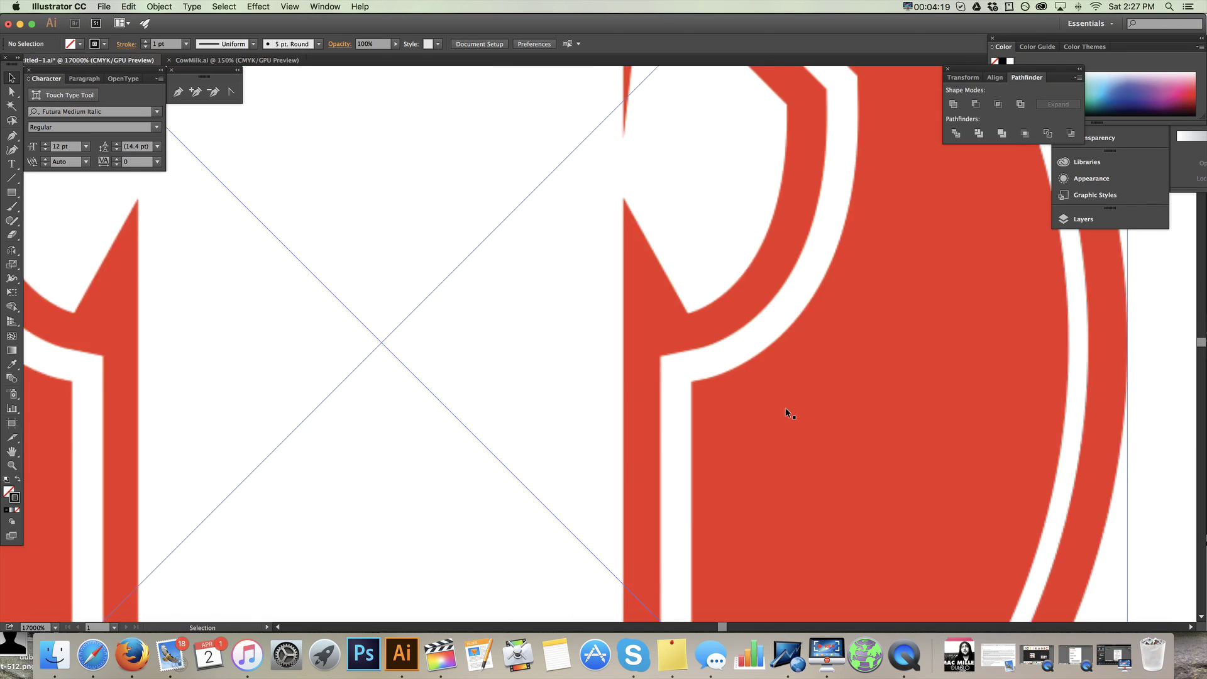
Magnify the black lettering to 64000% to examine its edge, and return to a 300% view.
{"action": "scroll", "coordinate": [782, 405], "scroll_direction": "down", "scroll_amount": 1}
{"action": "scroll", "coordinate": [786, 409], "scroll_direction": "up", "scroll_amount": 10}
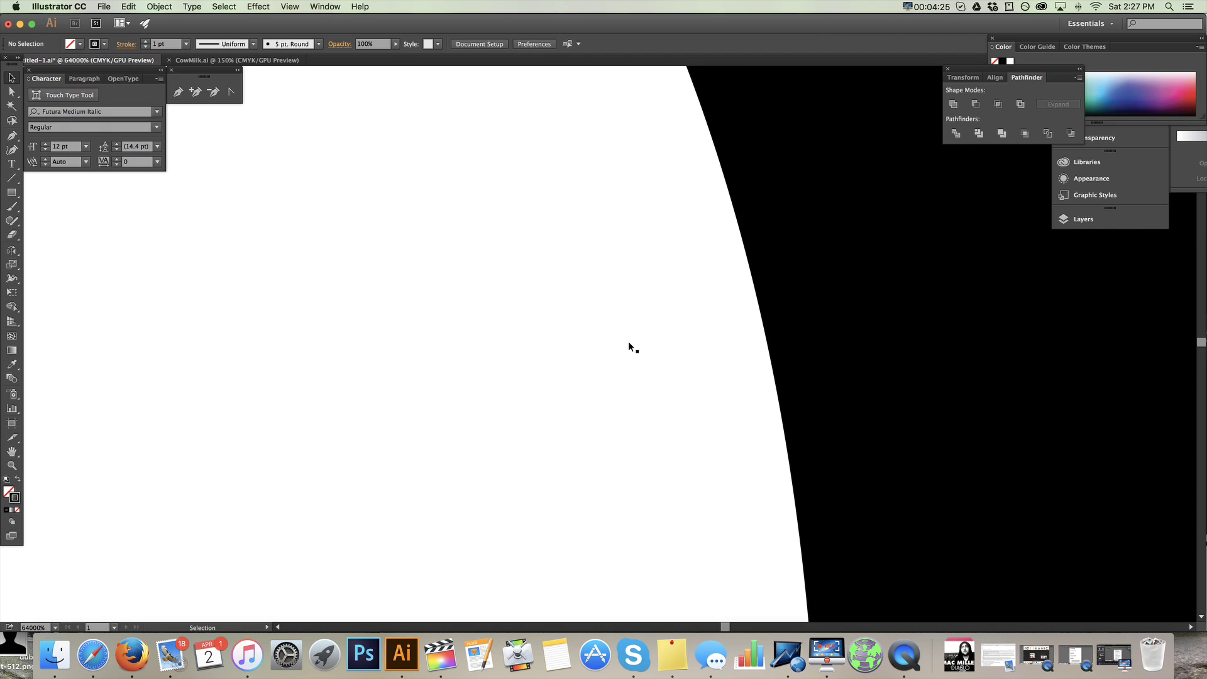
{"action": "scroll", "coordinate": [629, 341], "scroll_direction": "down", "scroll_amount": 15}
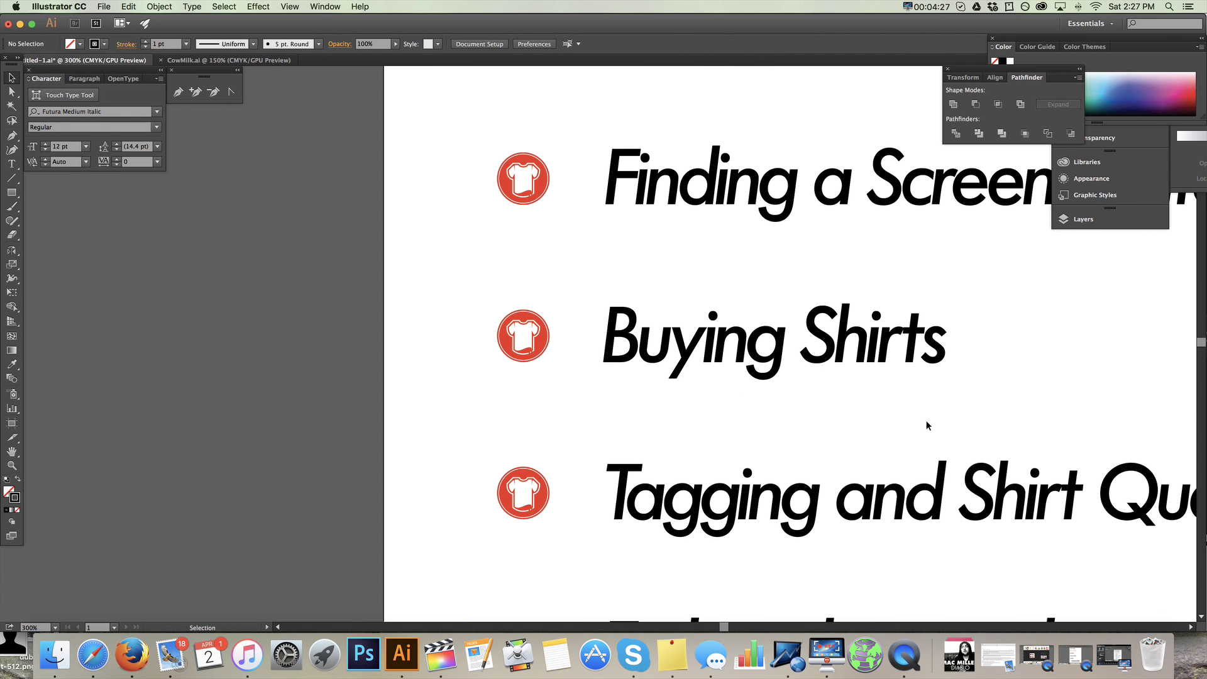
Convert the "Buying Shirts" text to outlines.
{"action": "scroll", "coordinate": [926, 426], "scroll_direction": "right", "scroll_amount": 5}
{"action": "left_click", "coordinate": [584, 343]}
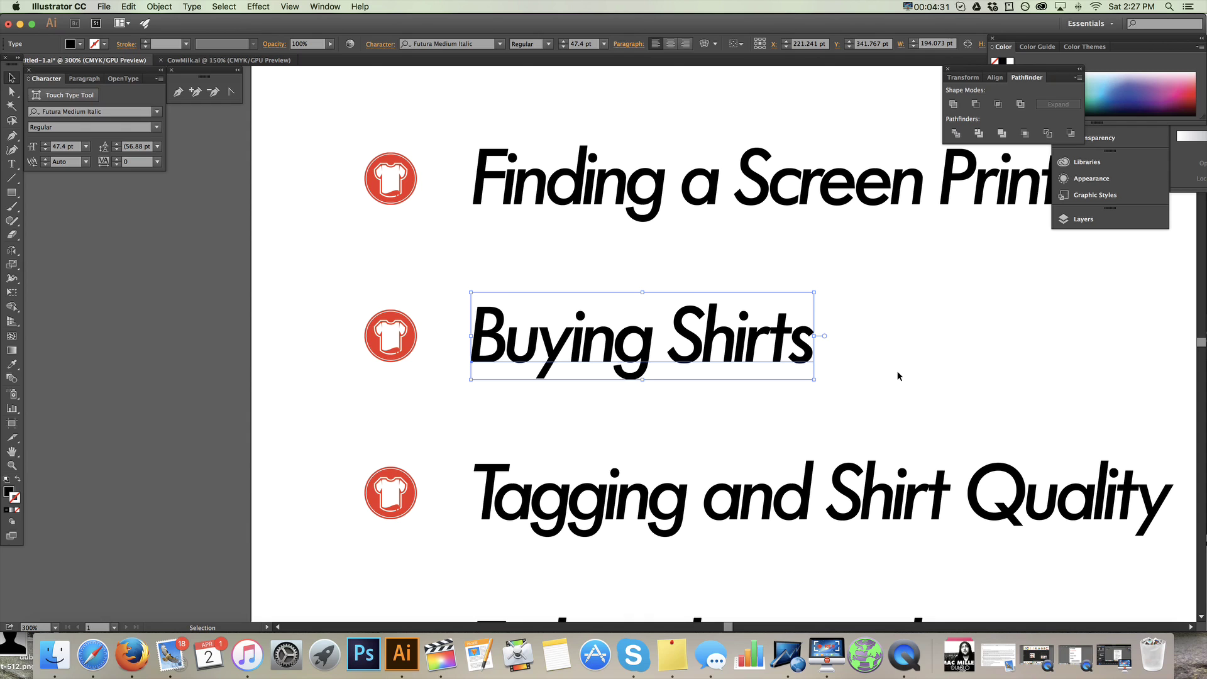
{"action": "key", "text": "super"}
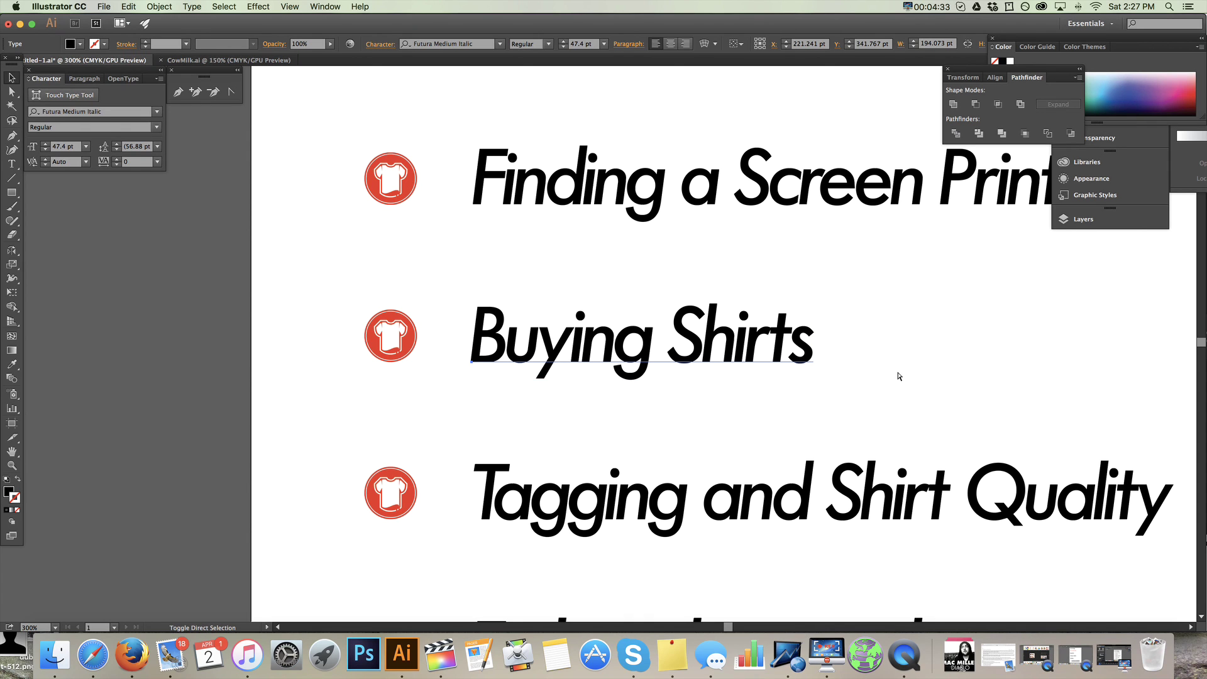
{"action": "key", "text": "super+shift+o"}
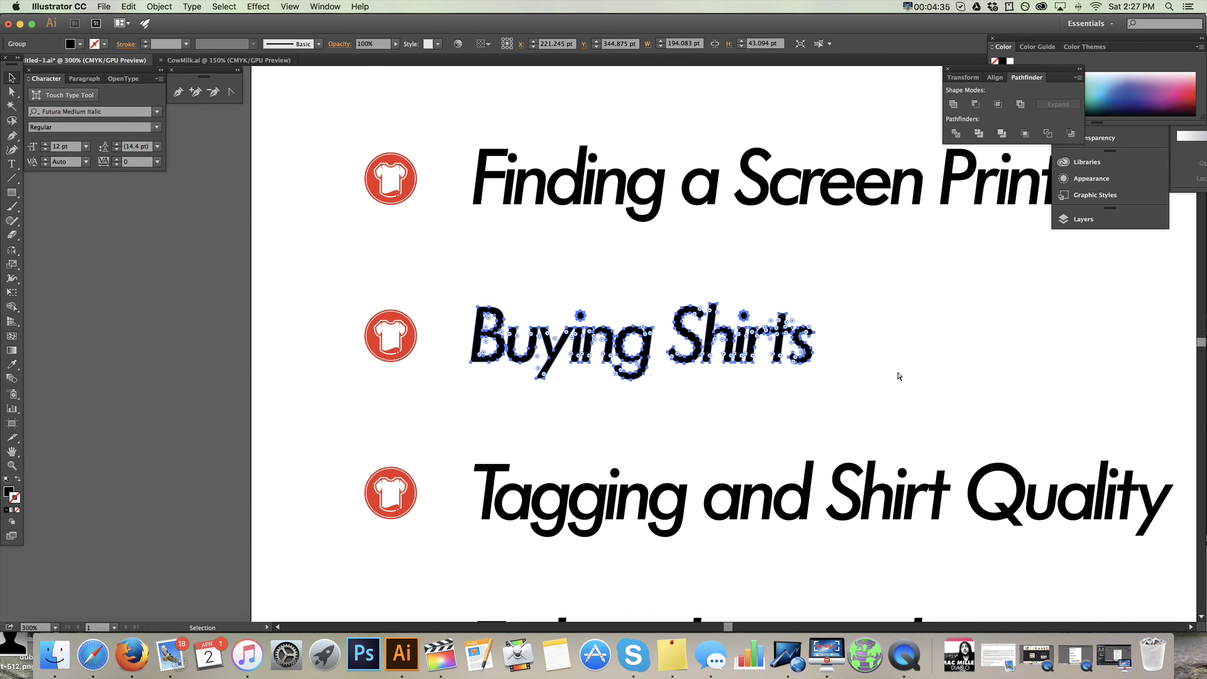
Undo the conversion of the "Buying Shirts" text to outlines, deselect it, and show the whole topic list at 100%.
{"action": "key", "text": "super+z"}
{"action": "left_click", "coordinate": [905, 370]}
{"action": "scroll", "coordinate": [907, 370], "scroll_direction": "down", "scroll_amount": 5}
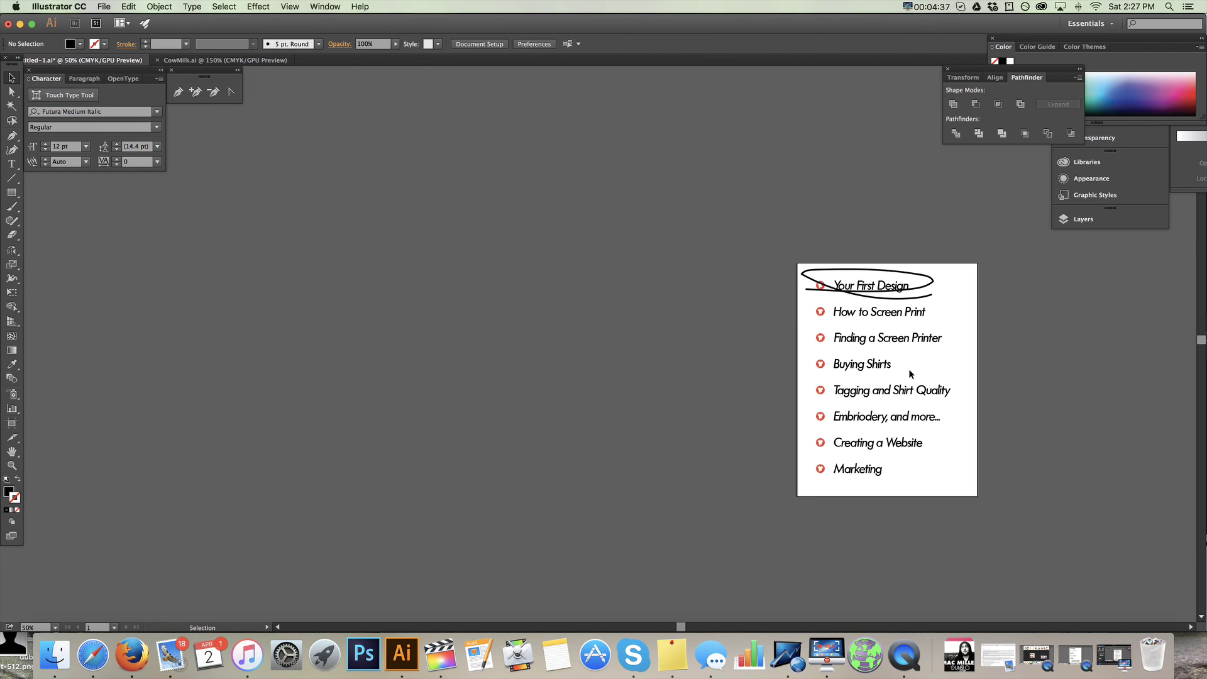
{"action": "scroll", "coordinate": [905, 367], "scroll_direction": "right", "scroll_amount": 5}
{"action": "scroll", "coordinate": [890, 365], "scroll_direction": "up", "scroll_amount": 5}
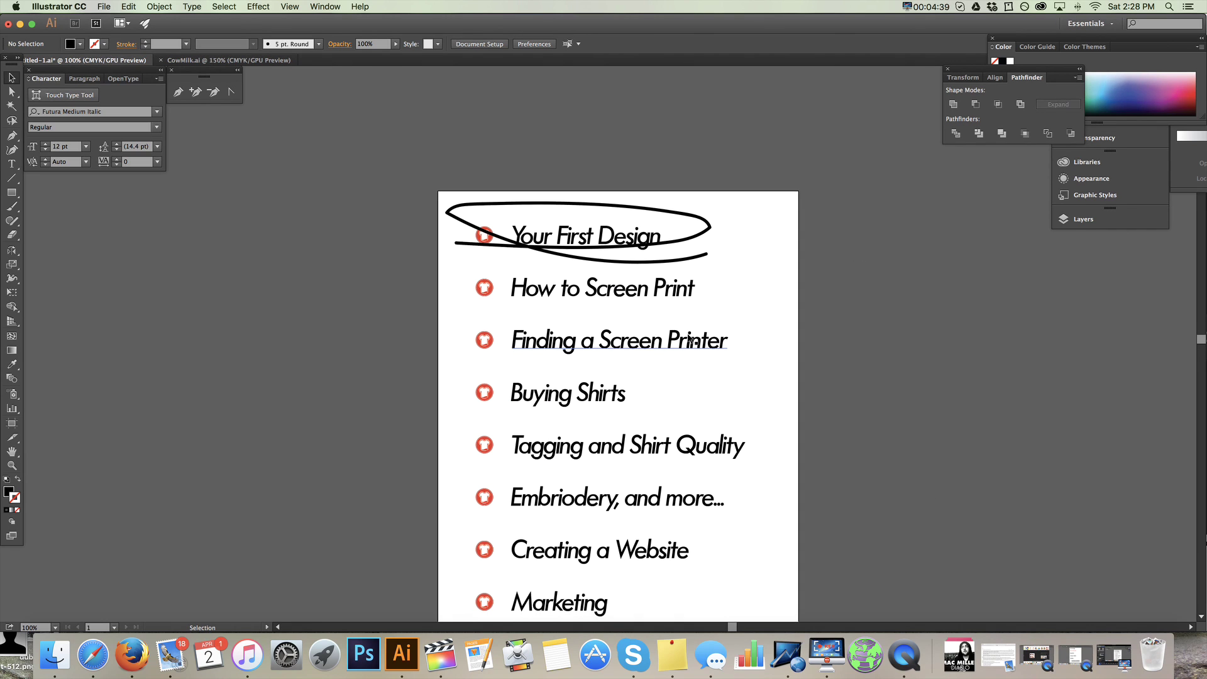
{"action": "scroll", "coordinate": [690, 338], "scroll_direction": "down", "scroll_amount": 4}
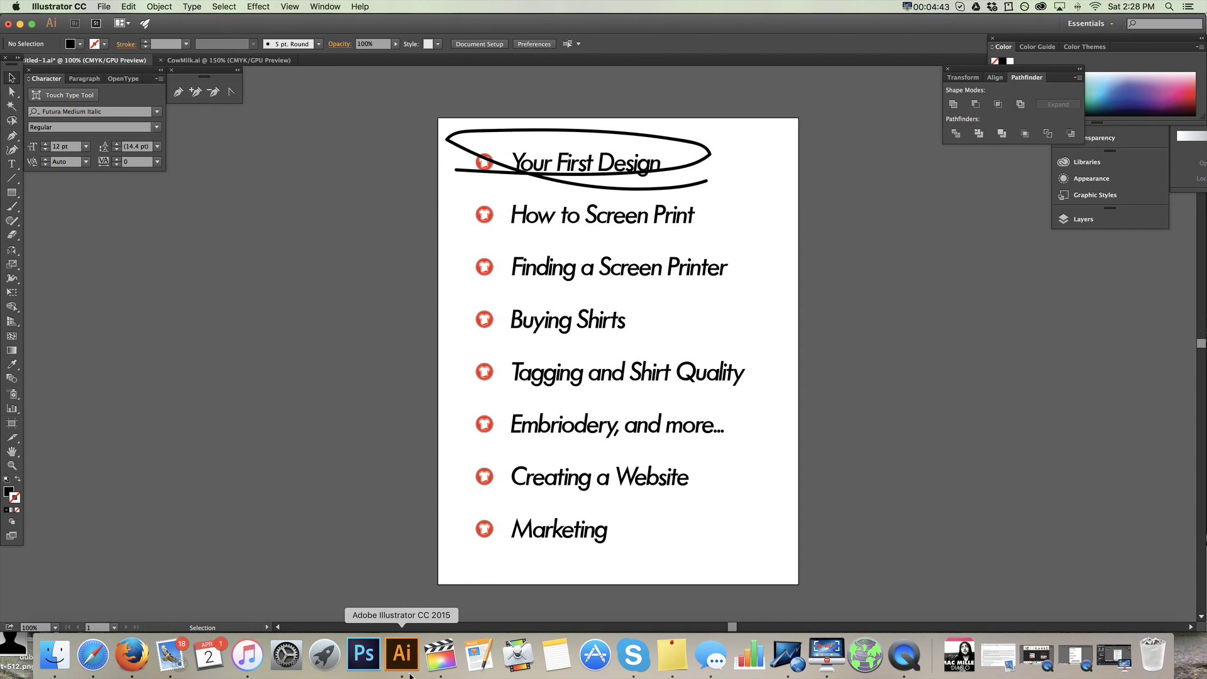
Switch to Safari and search the web for "illustrator free trial".
{"action": "left_click", "coordinate": [93, 656]}
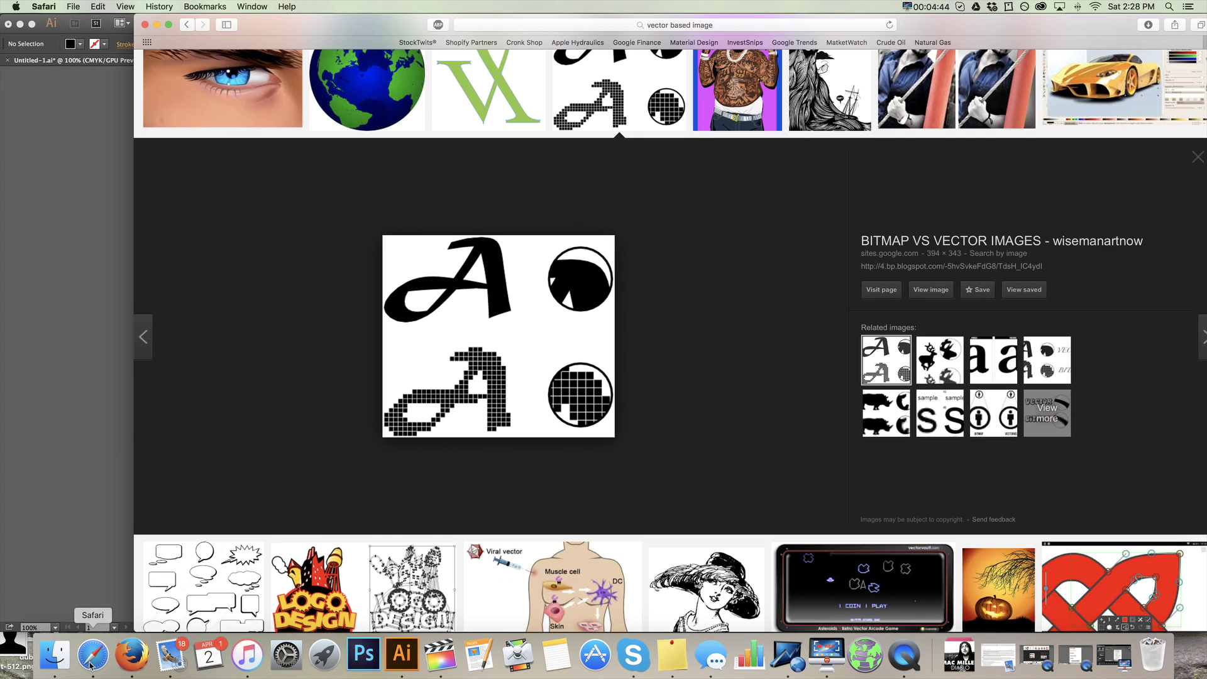
{"action": "left_click", "coordinate": [725, 28]}
{"action": "type", "text": "i"}
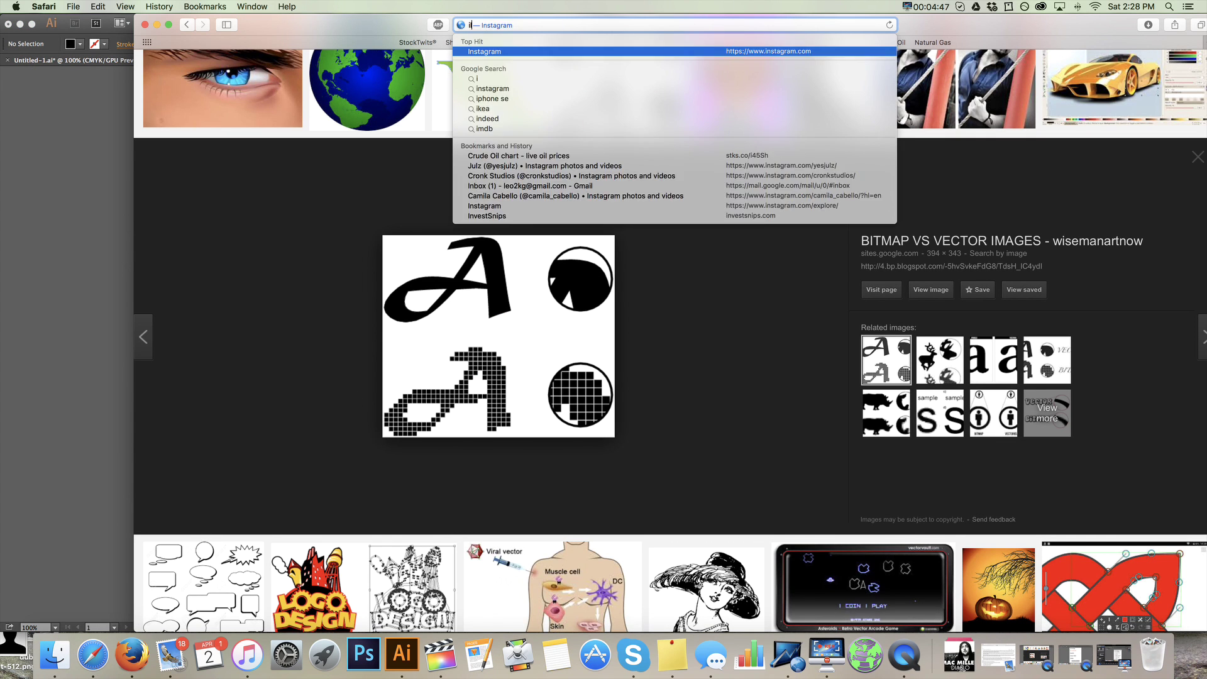
{"action": "type", "text": "llistaro free trial"}
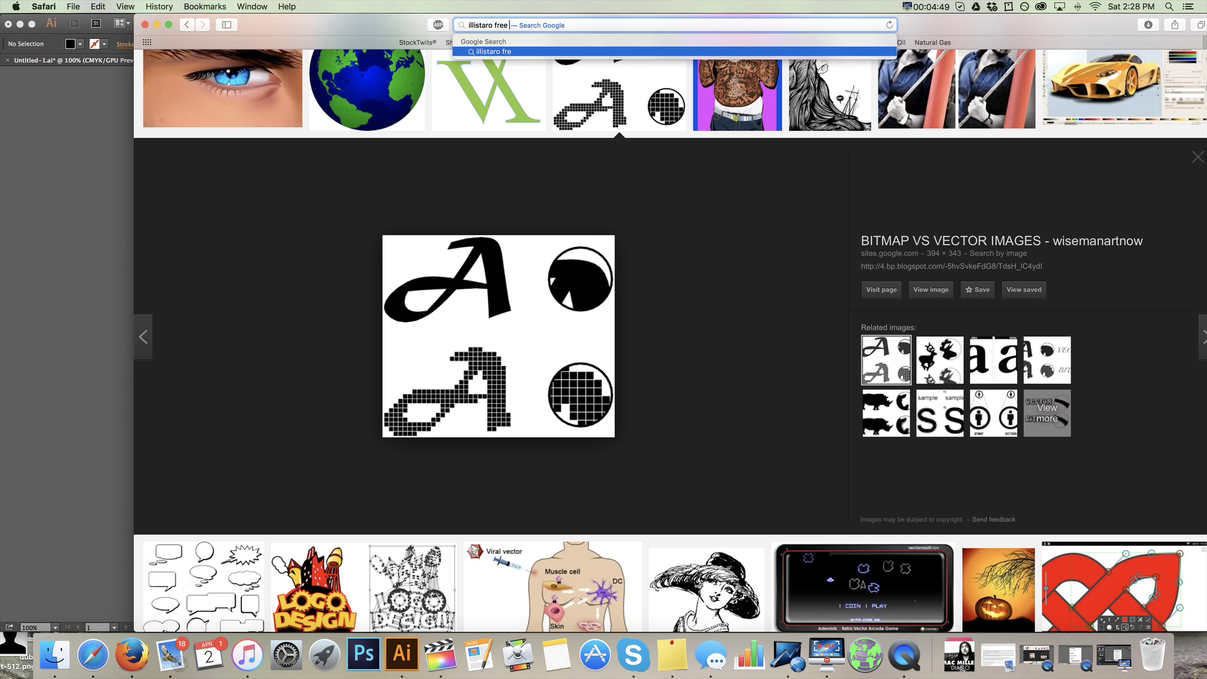
{"action": "key", "text": "Return"}
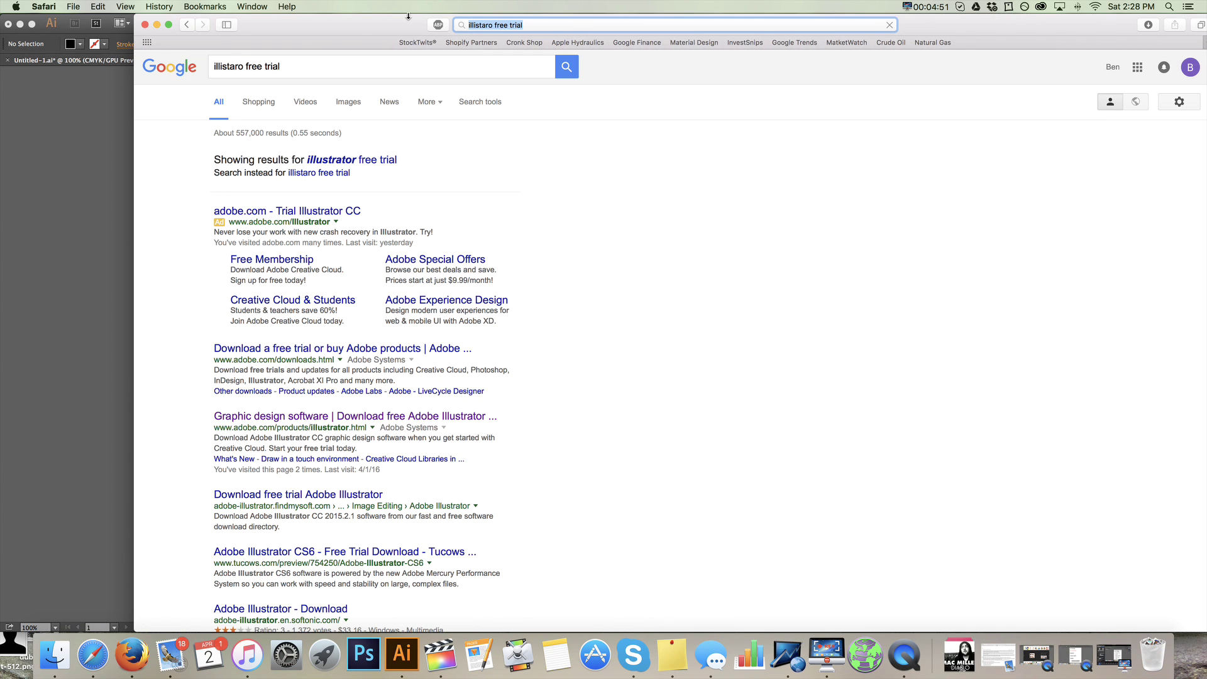
{"action": "left_click", "coordinate": [340, 161]}
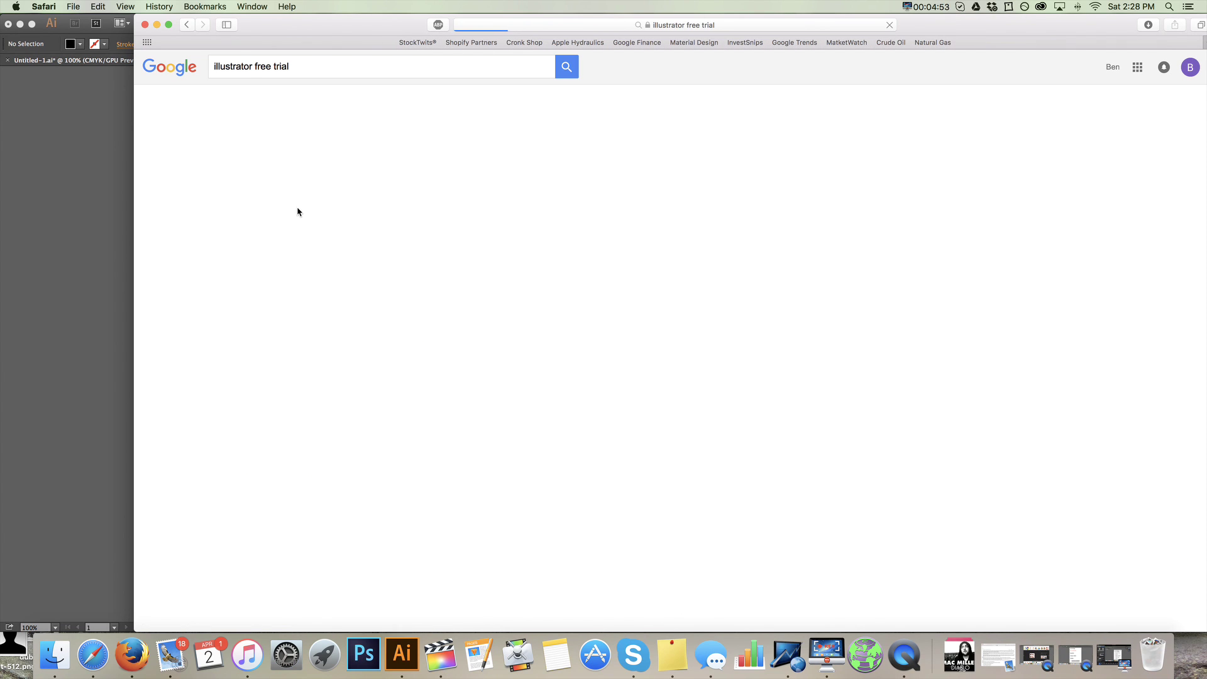
Open Adobe's Illustrator product page from the search results and reposition the browser window.
{"action": "left_click", "coordinate": [295, 362]}
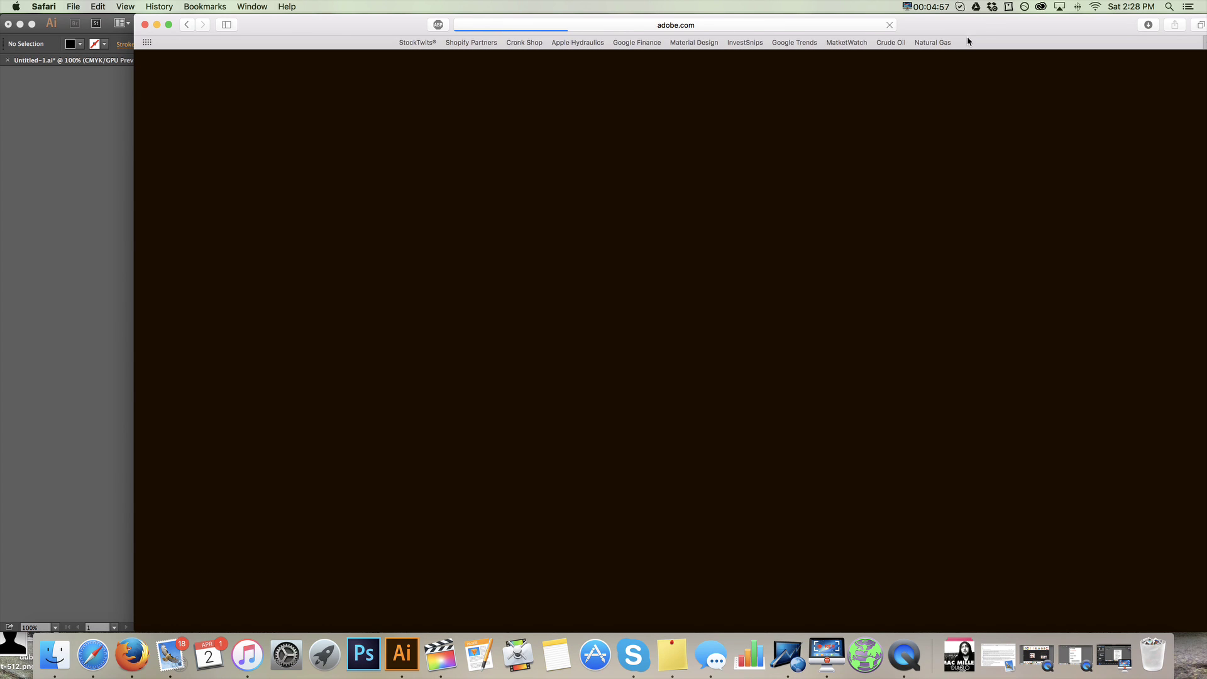
{"action": "left_click_drag", "start_coordinate": [967, 39], "coordinate": [910, 23]}
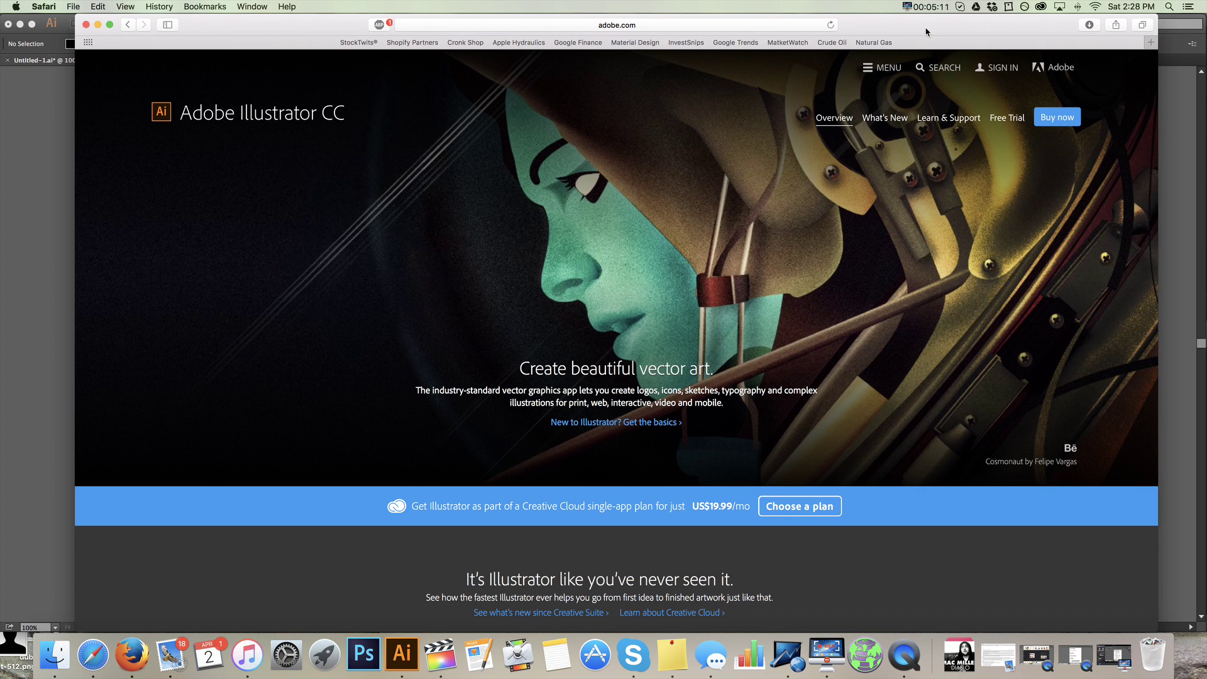
{"action": "left_click_drag", "start_coordinate": [925, 32], "coordinate": [912, 24]}
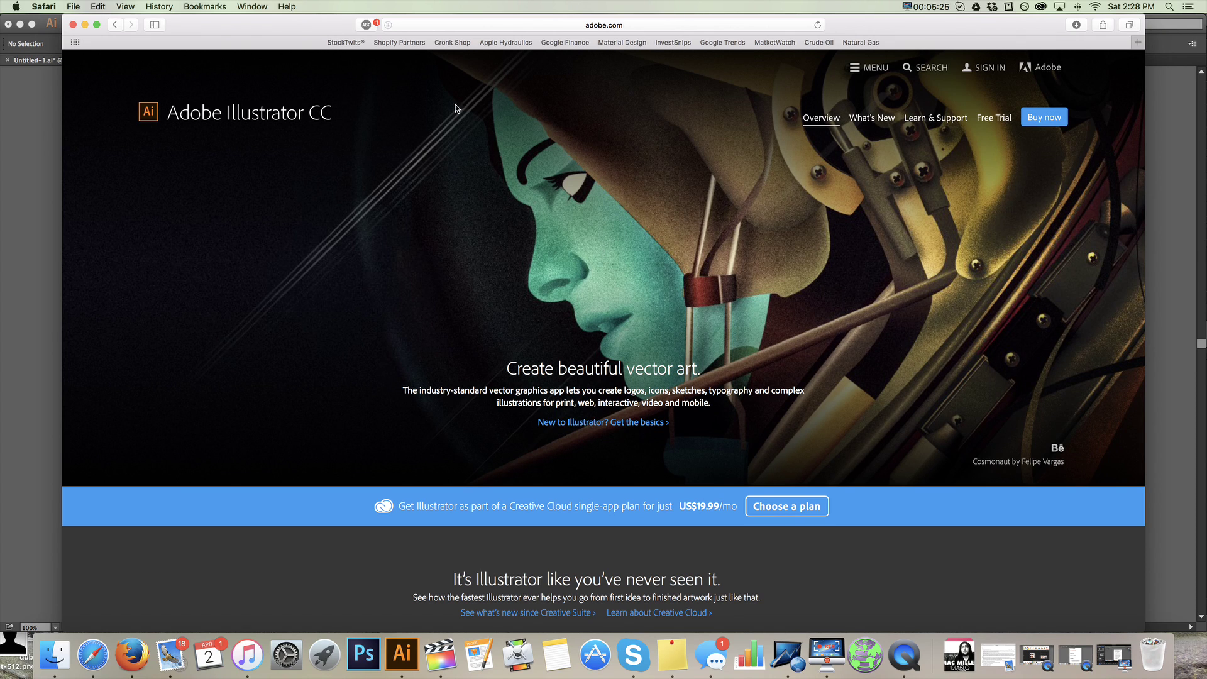
{"action": "left_click_drag", "start_coordinate": [281, 32], "coordinate": [280, 27]}
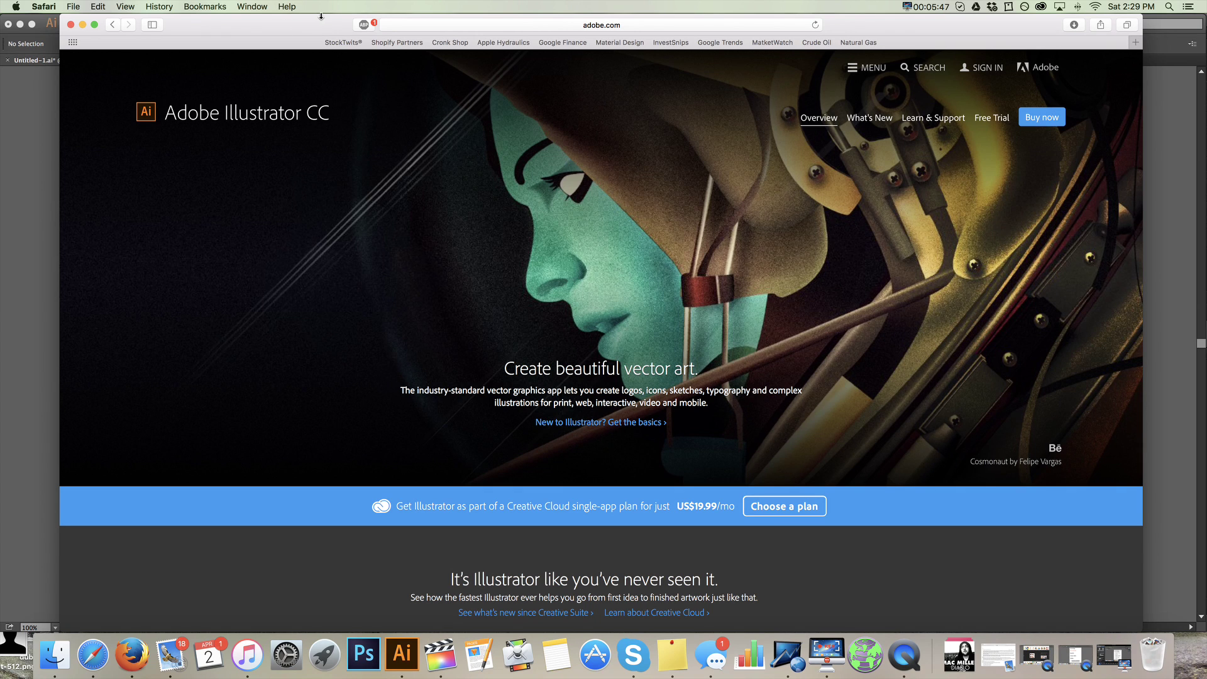
Go to fiverr.com and search its services for "vector".
{"action": "left_click", "coordinate": [496, 27]}
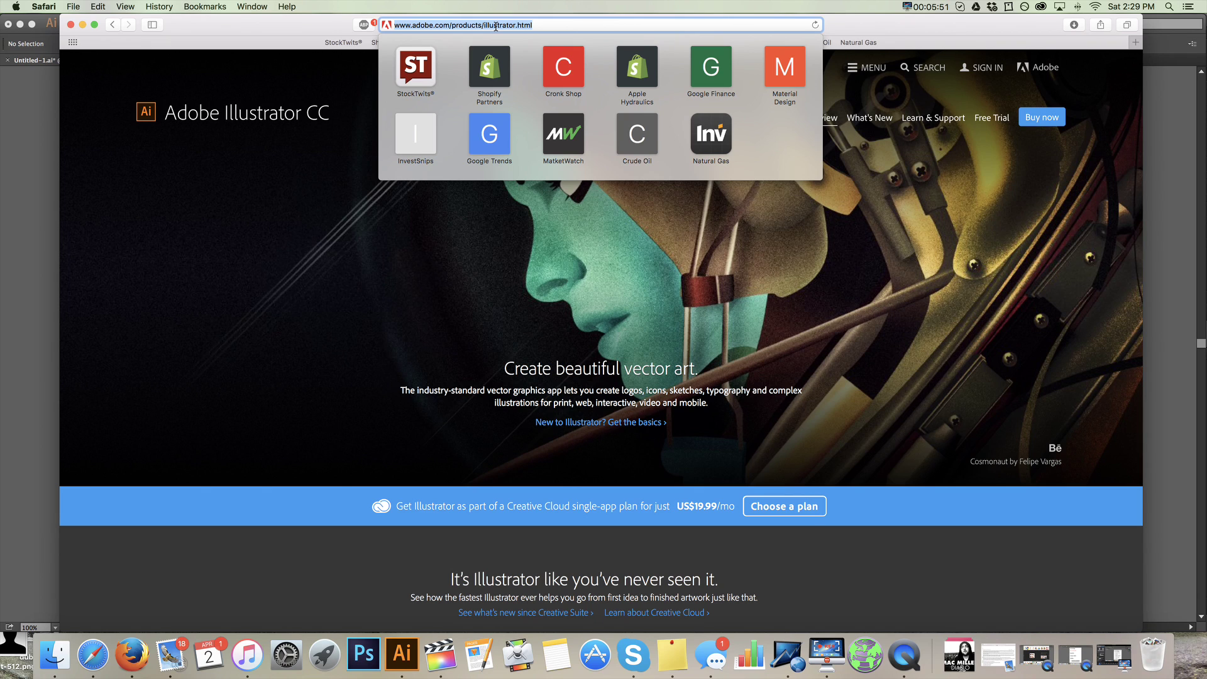
{"action": "type", "text": "five"}
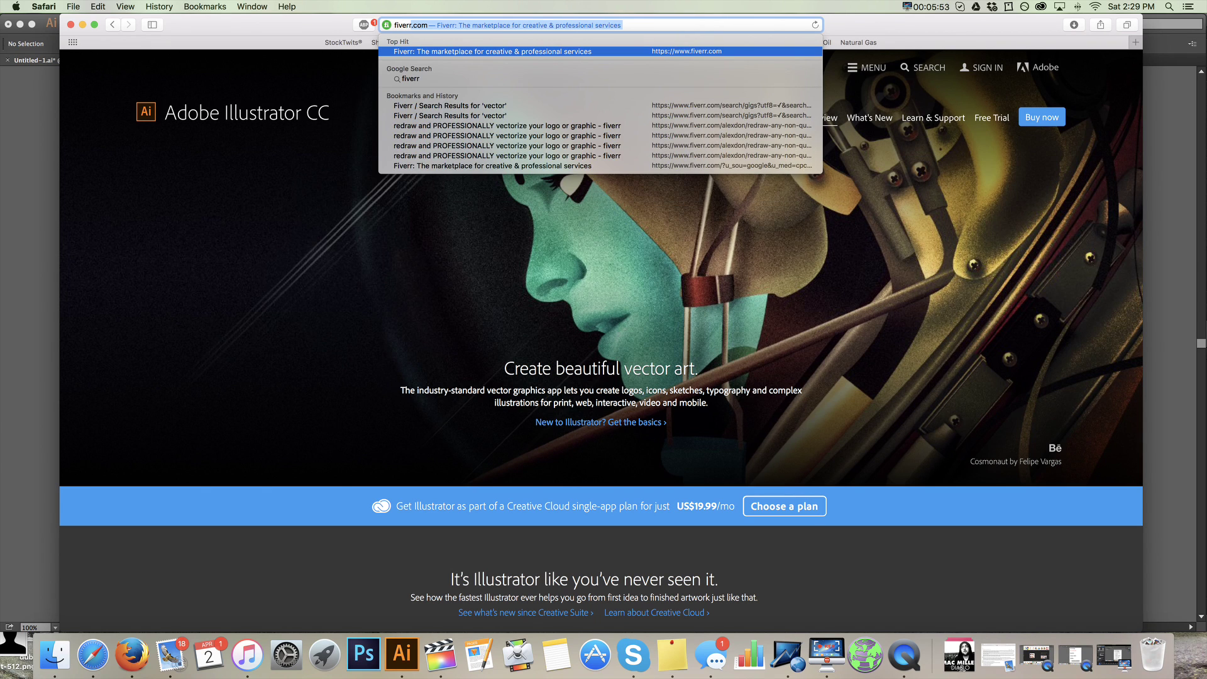
{"action": "type", "text": "rr"}
{"action": "key", "text": "Return"}
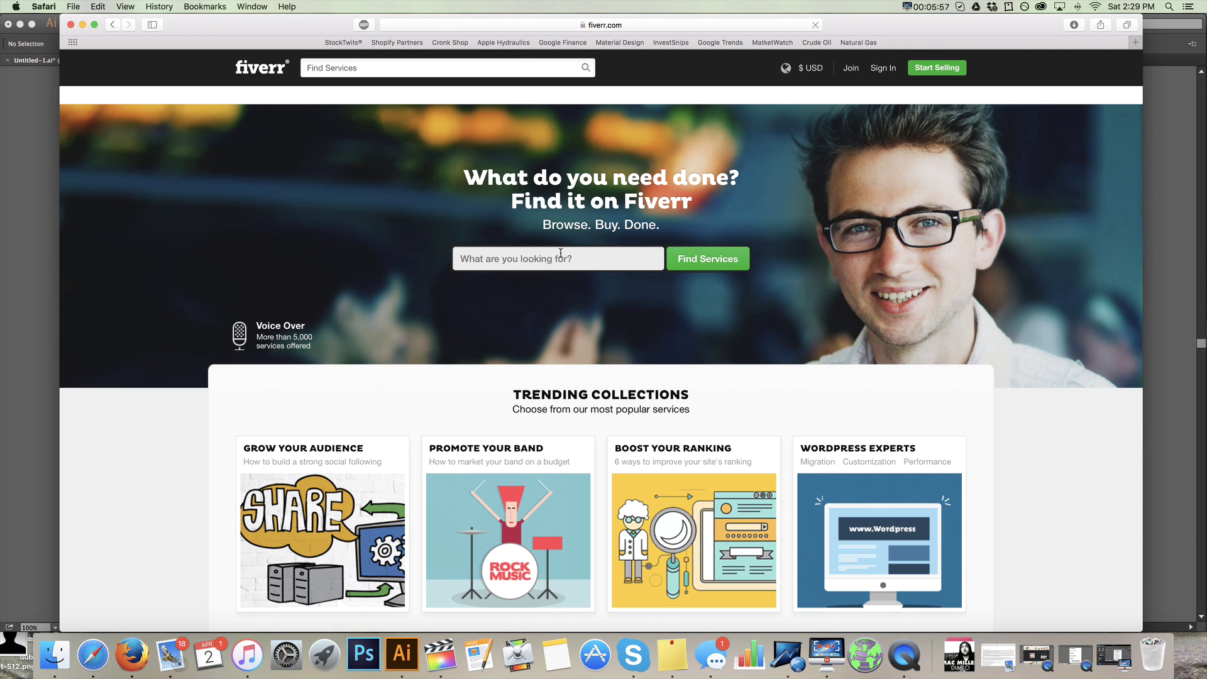
{"action": "left_click", "coordinate": [560, 255]}
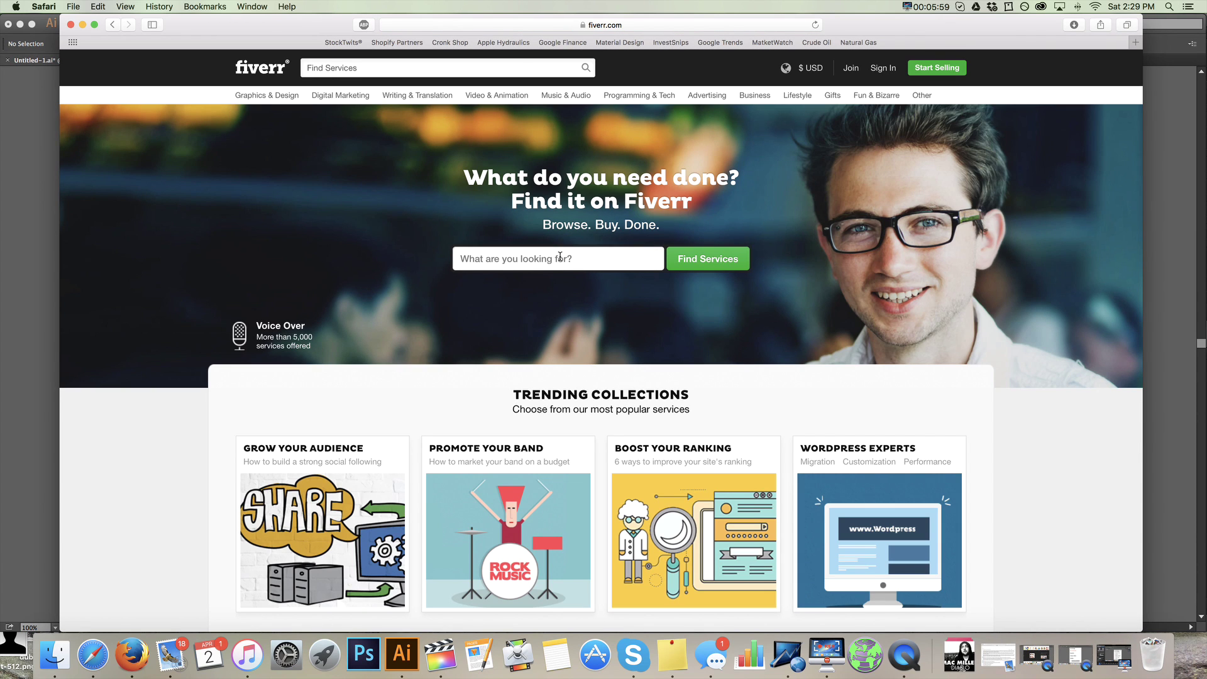
{"action": "type", "text": "vector"}
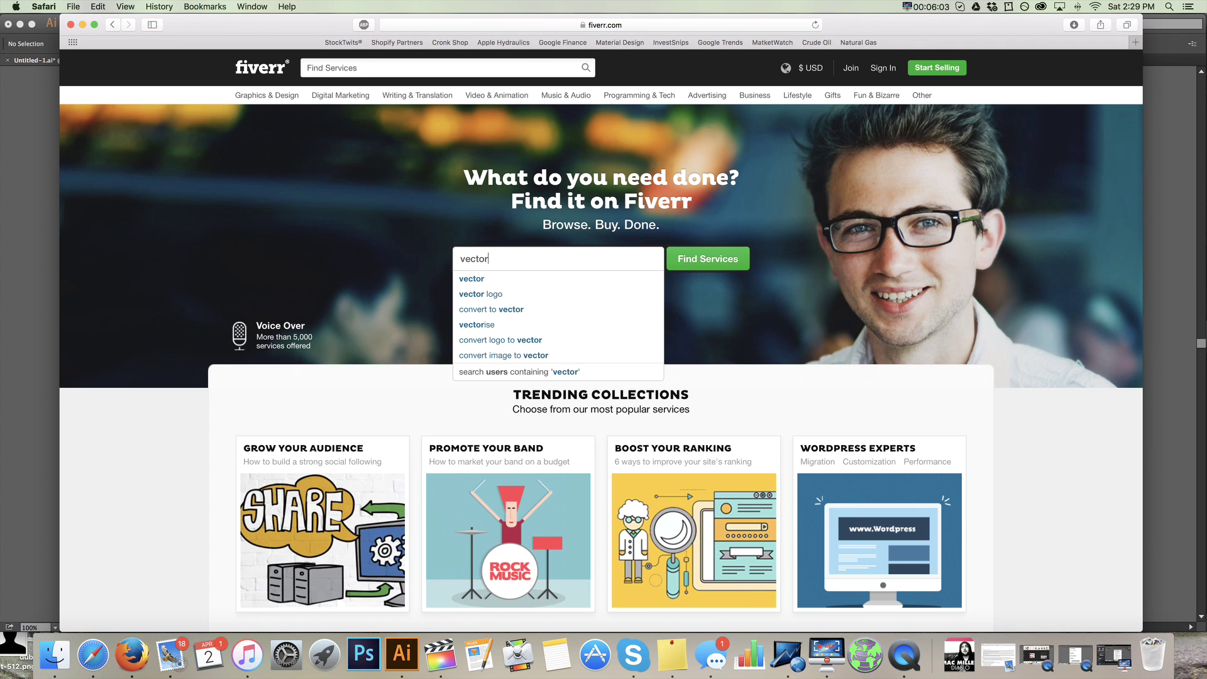
{"action": "key", "text": "Return"}
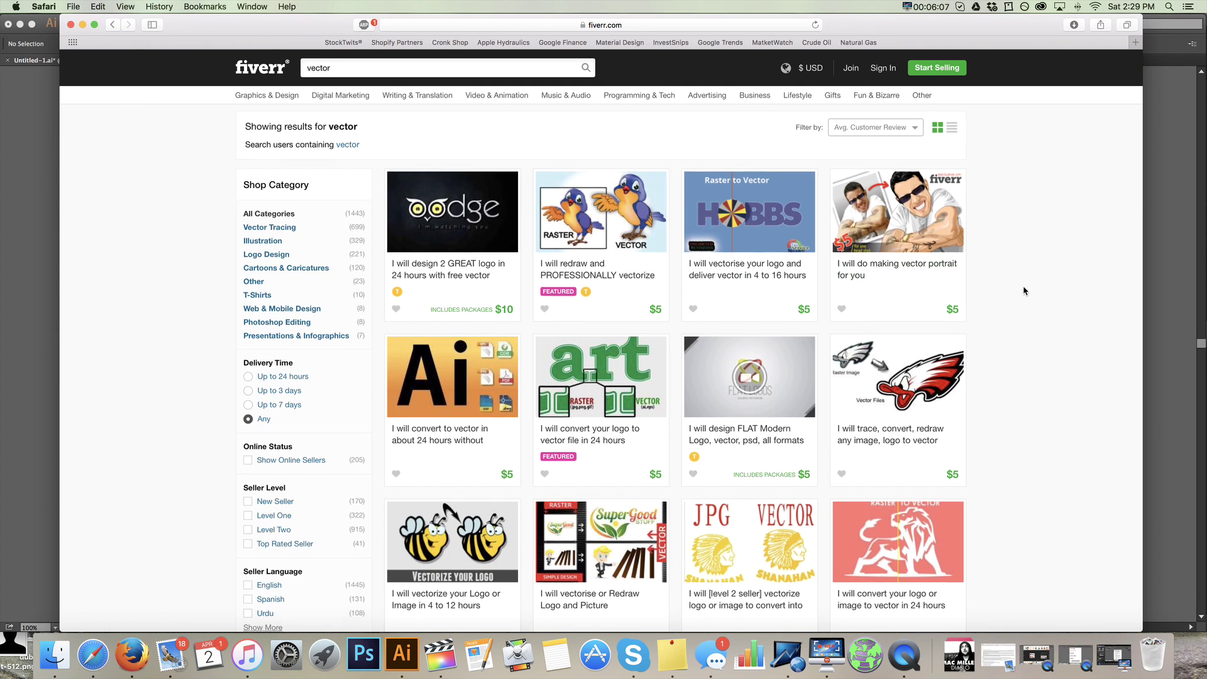
Open the gig "I will trace, convert, redraw any image, logo to vector" and examine its sample image, description and extras.
{"action": "scroll", "coordinate": [1027, 291], "scroll_direction": "down", "scroll_amount": 3}
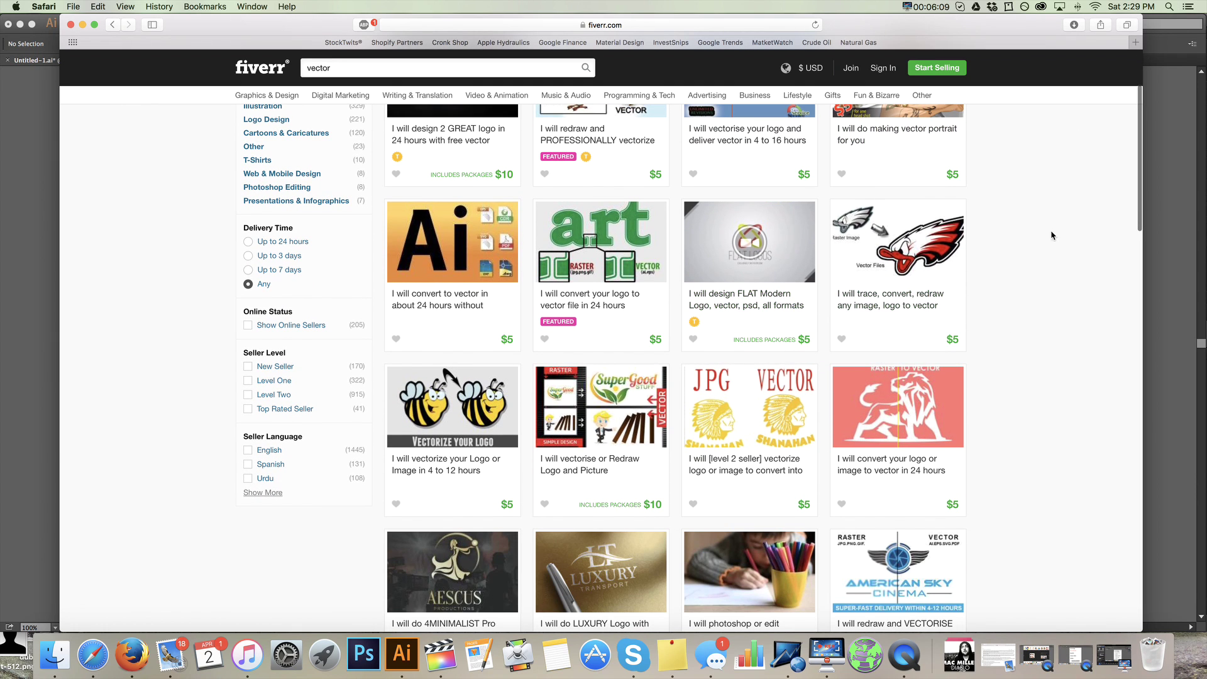
{"action": "scroll", "coordinate": [1057, 273], "scroll_direction": "down", "scroll_amount": 3}
{"action": "scroll", "coordinate": [1057, 273], "scroll_direction": "up", "scroll_amount": 2}
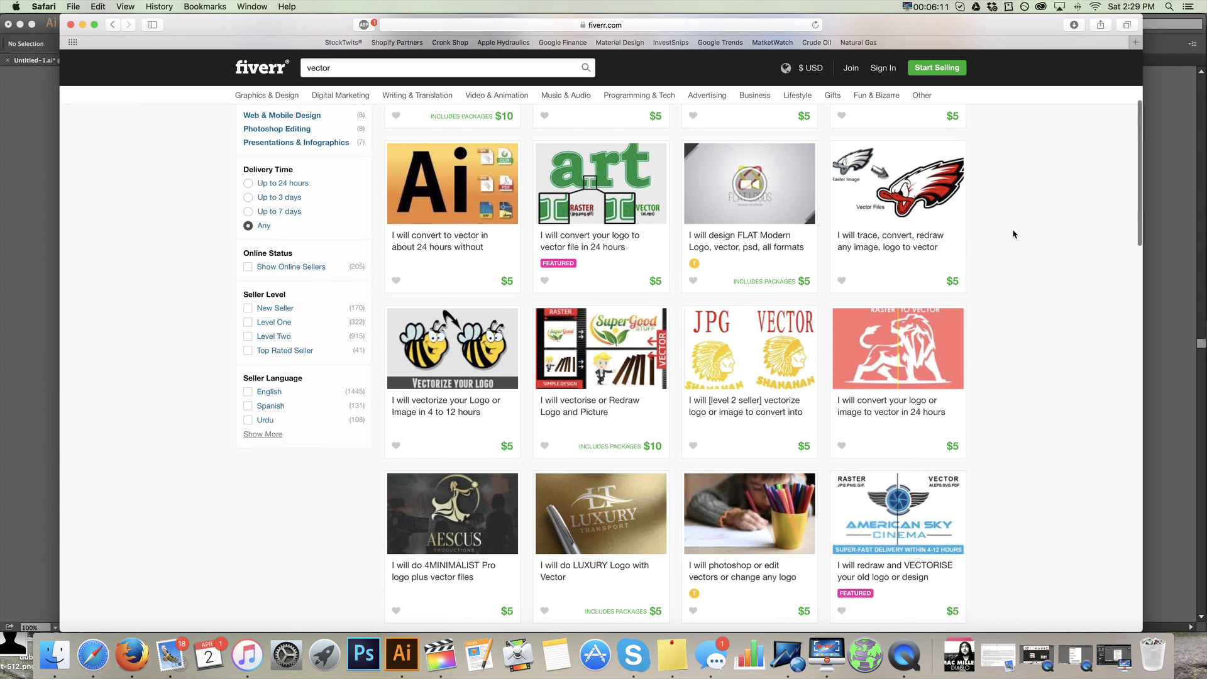
{"action": "left_click", "coordinate": [906, 210]}
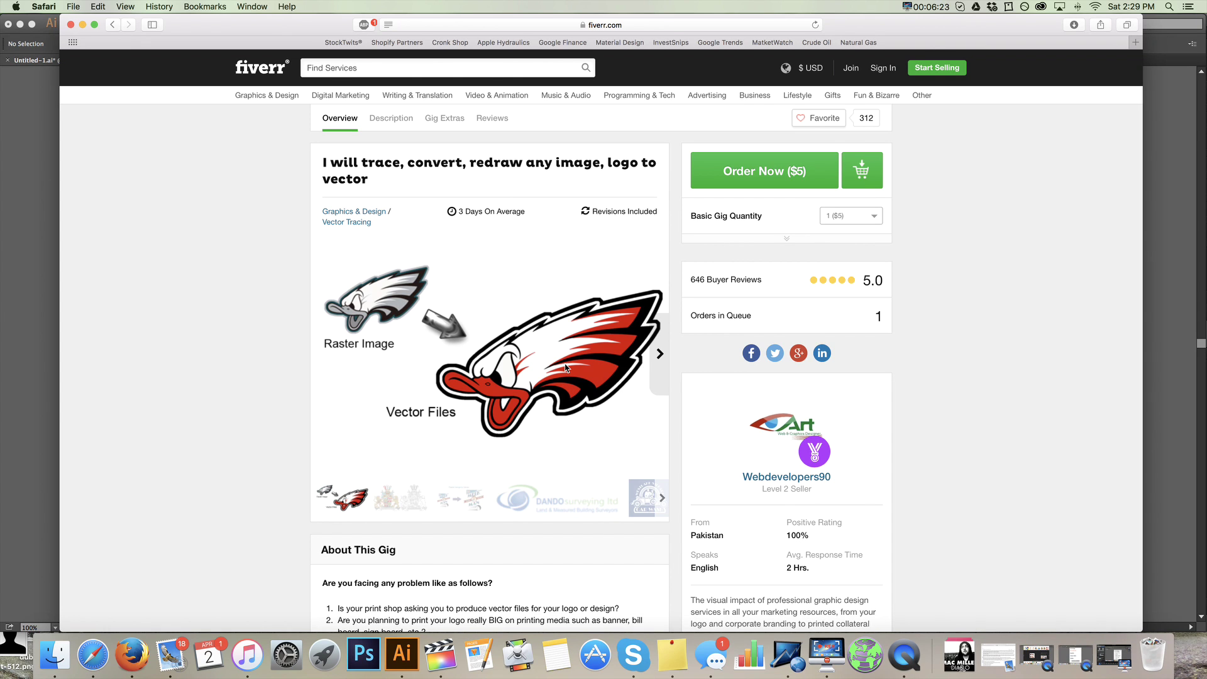
{"action": "scroll", "coordinate": [881, 401], "scroll_direction": "down", "scroll_amount": 2}
{"action": "scroll", "coordinate": [910, 420], "scroll_direction": "up", "scroll_amount": 2}
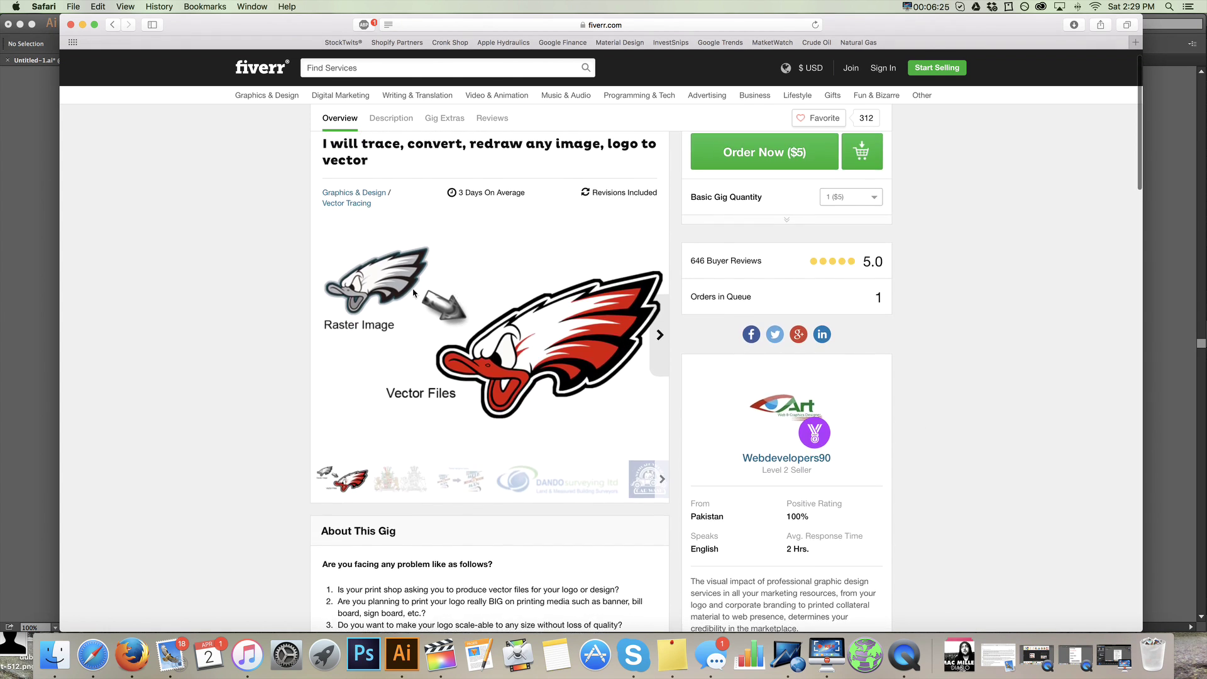
{"action": "scroll", "coordinate": [439, 288], "scroll_direction": "down", "scroll_amount": 10}
{"action": "scroll", "coordinate": [440, 288], "scroll_direction": "up", "scroll_amount": 2}
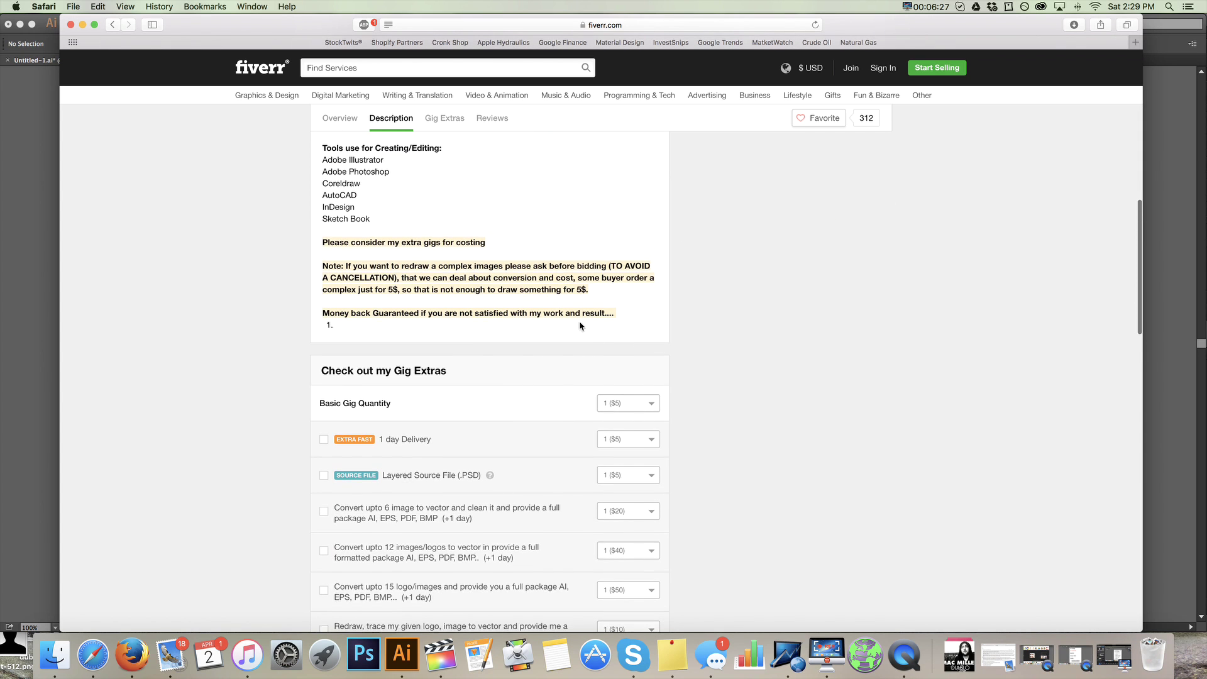
{"action": "scroll", "coordinate": [579, 261], "scroll_direction": "up", "scroll_amount": 5}
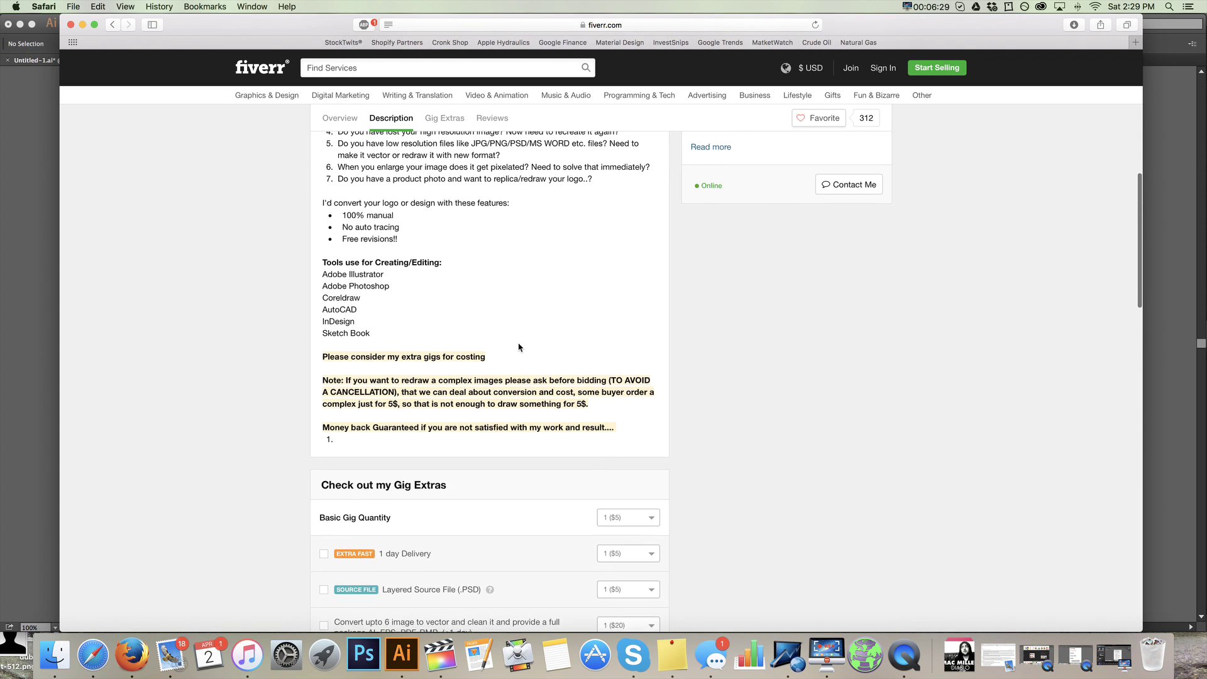
{"action": "scroll", "coordinate": [516, 344], "scroll_direction": "up", "scroll_amount": 2}
{"action": "scroll", "coordinate": [386, 510], "scroll_direction": "down", "scroll_amount": 2}
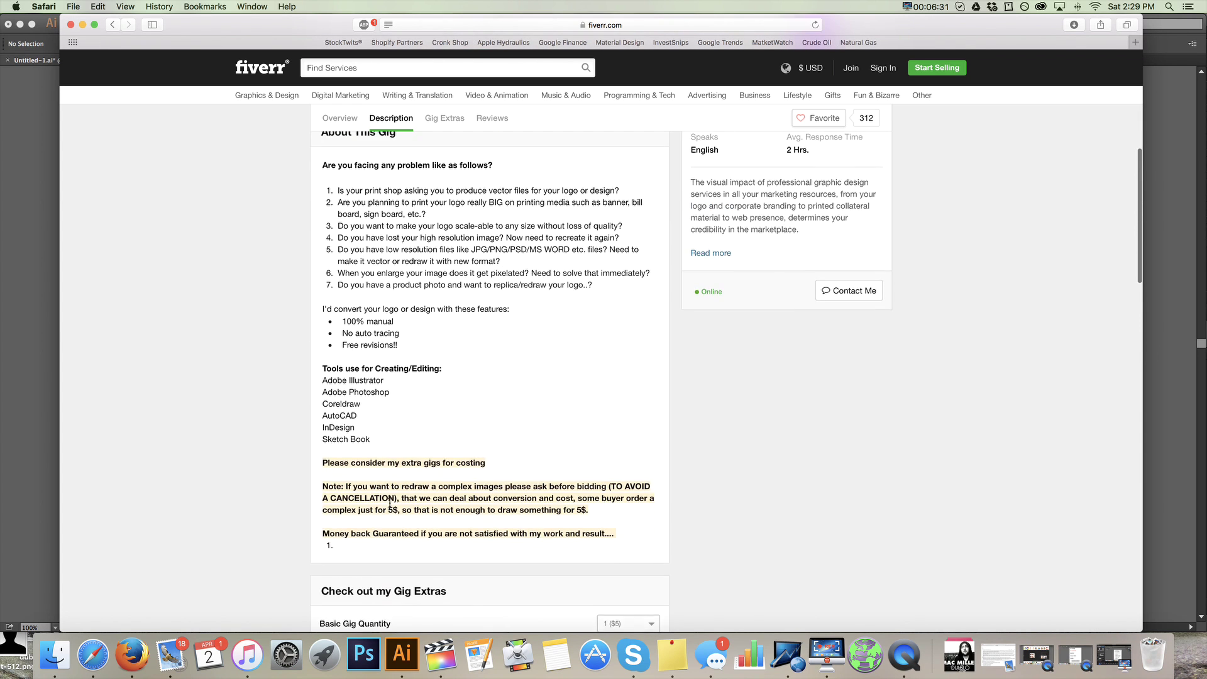
Return to the vector results and open the gig "I will redraw and PROFESSIONALLY vectorize your logo or graphic" to review its description.
{"action": "key", "text": "super+bracketleft"}
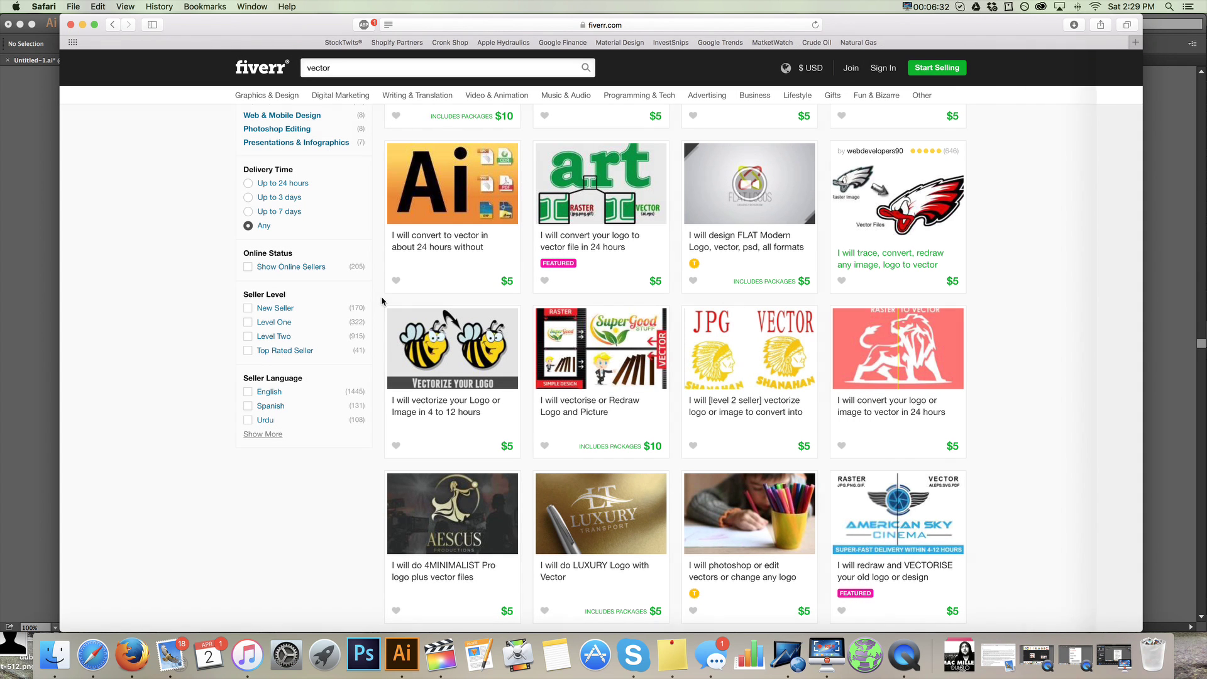
{"action": "scroll", "coordinate": [601, 349], "scroll_direction": "up", "scroll_amount": 2}
{"action": "scroll", "coordinate": [601, 349], "scroll_direction": "up", "scroll_amount": 3}
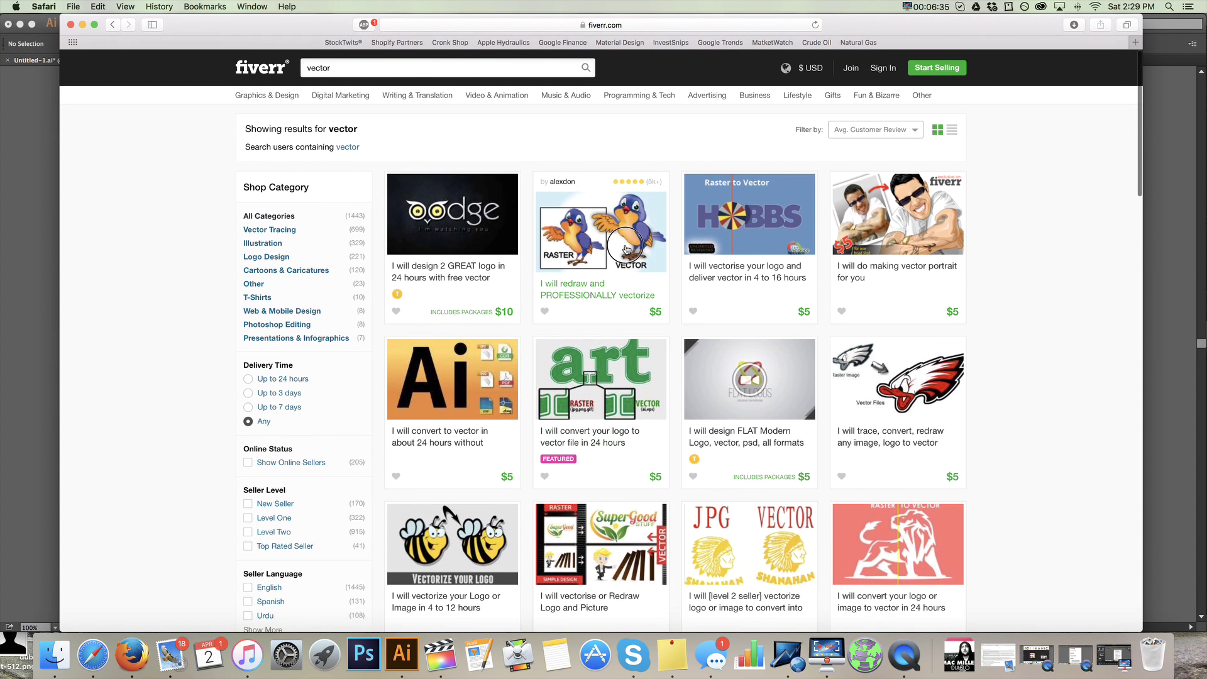
{"action": "key", "text": "super+bracketright"}
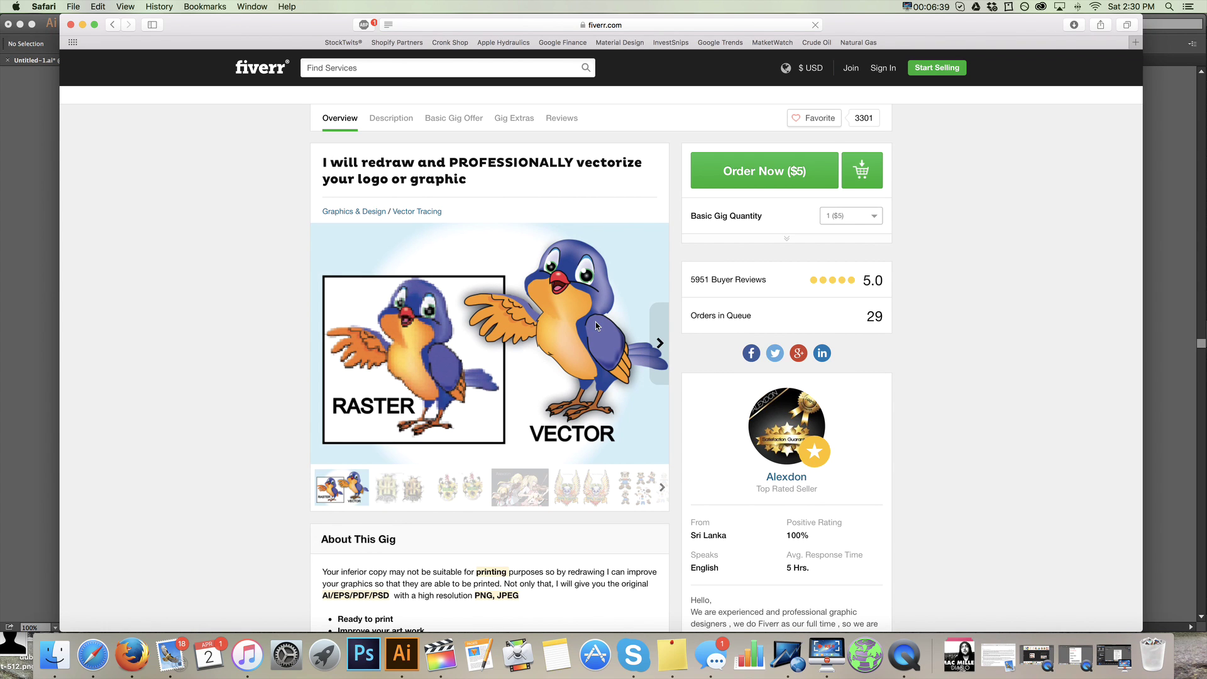
{"action": "scroll", "coordinate": [596, 326], "scroll_direction": "down", "scroll_amount": 10}
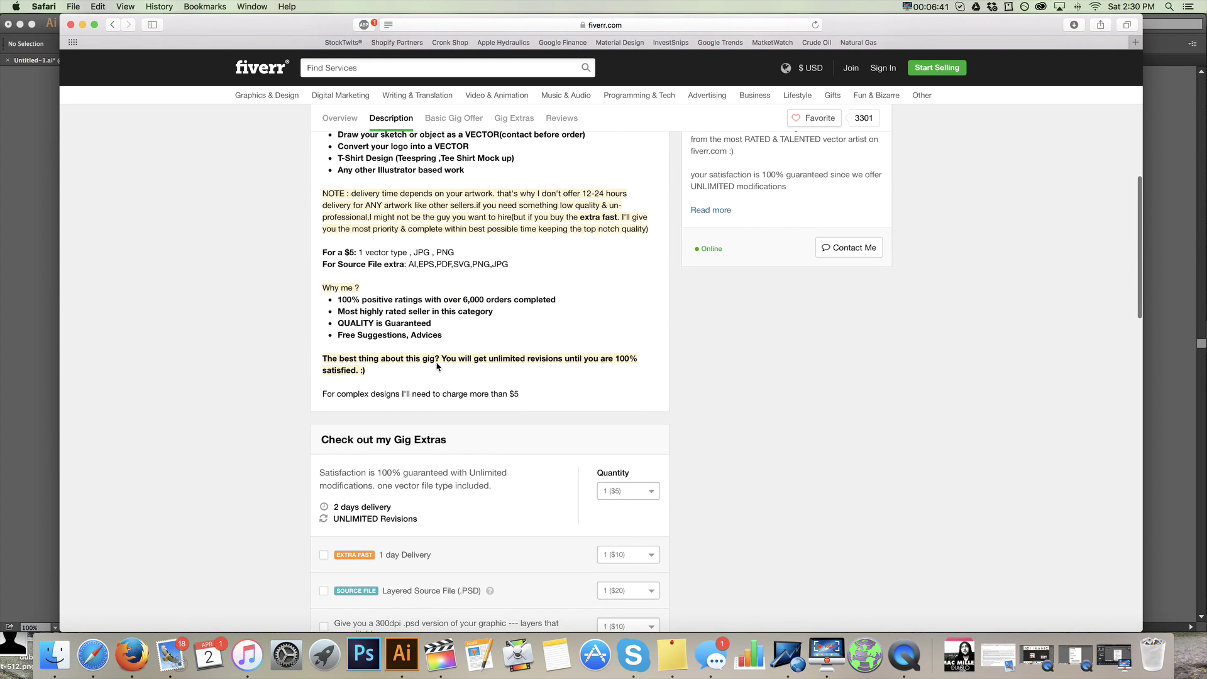
{"action": "scroll", "coordinate": [453, 455], "scroll_direction": "up", "scroll_amount": 10}
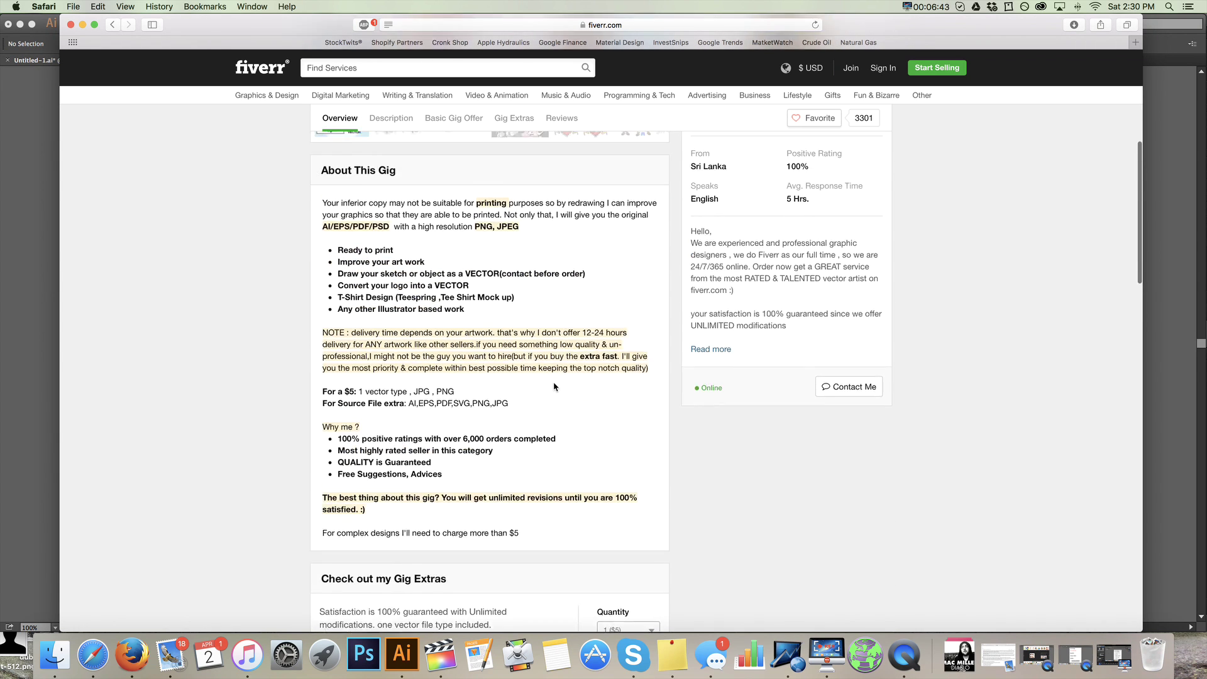
{"action": "scroll", "coordinate": [555, 386], "scroll_direction": "down", "scroll_amount": 1}
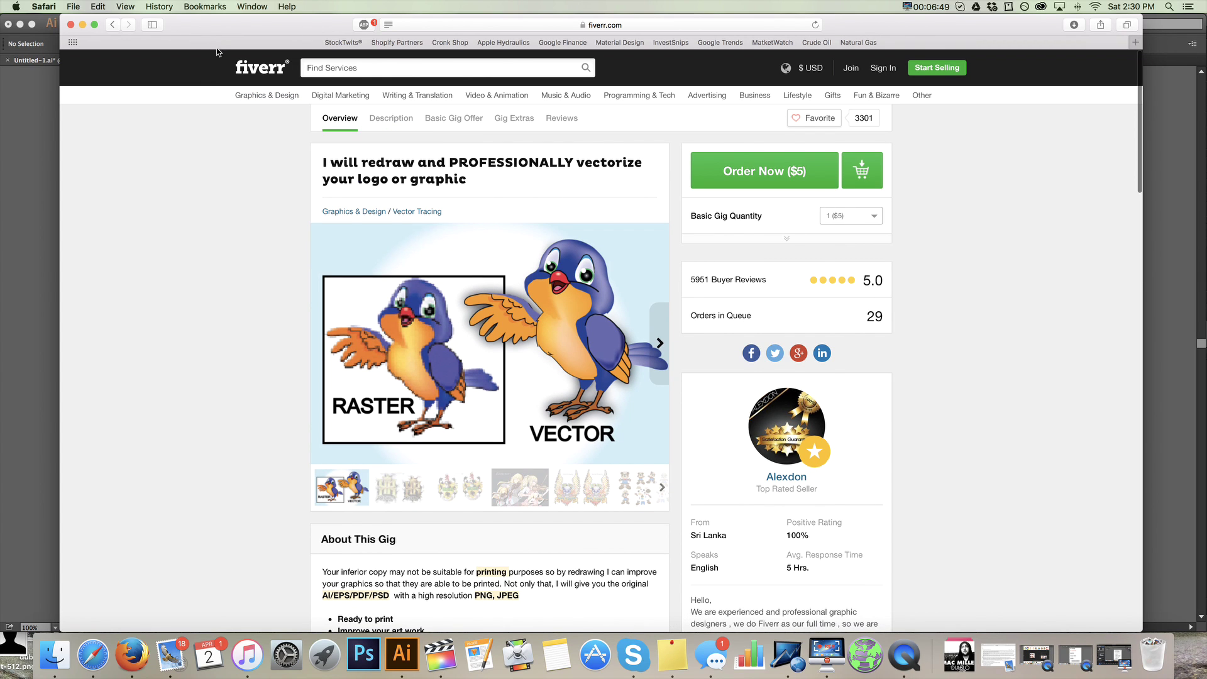
Switch back to Illustrator and bring the CowMilk.ai document to the front.
{"action": "left_click", "coordinate": [47, 116]}
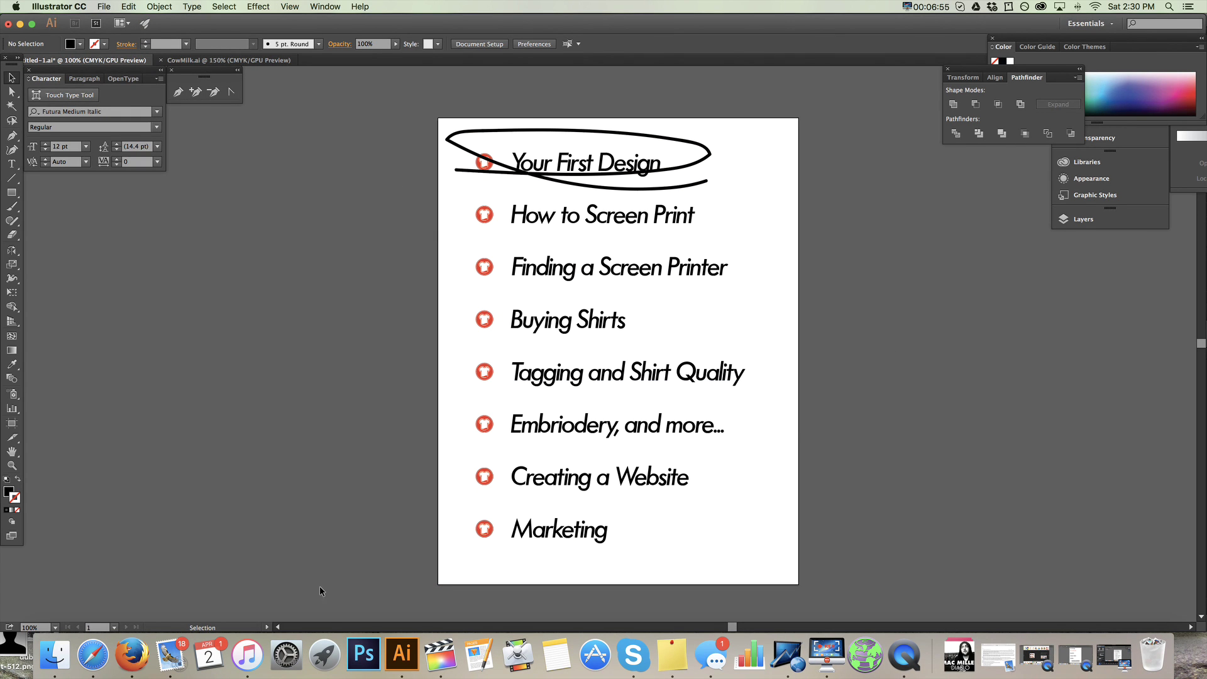
{"action": "left_click", "coordinate": [93, 655]}
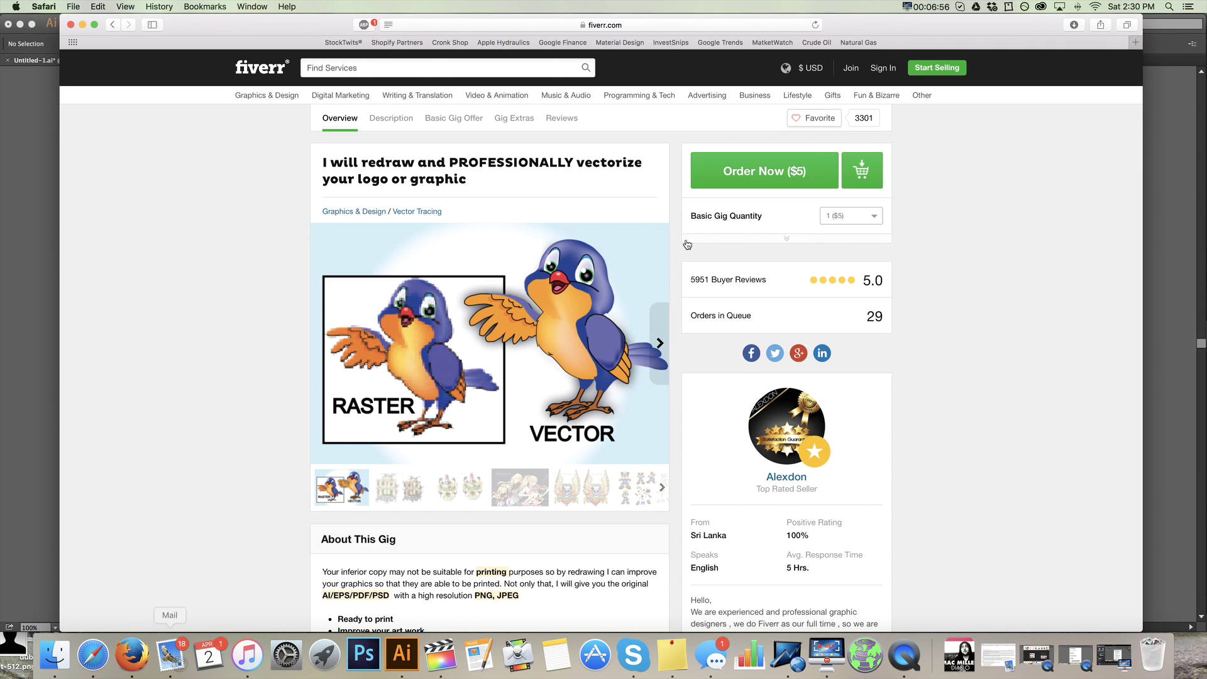
{"action": "left_click", "coordinate": [55, 159]}
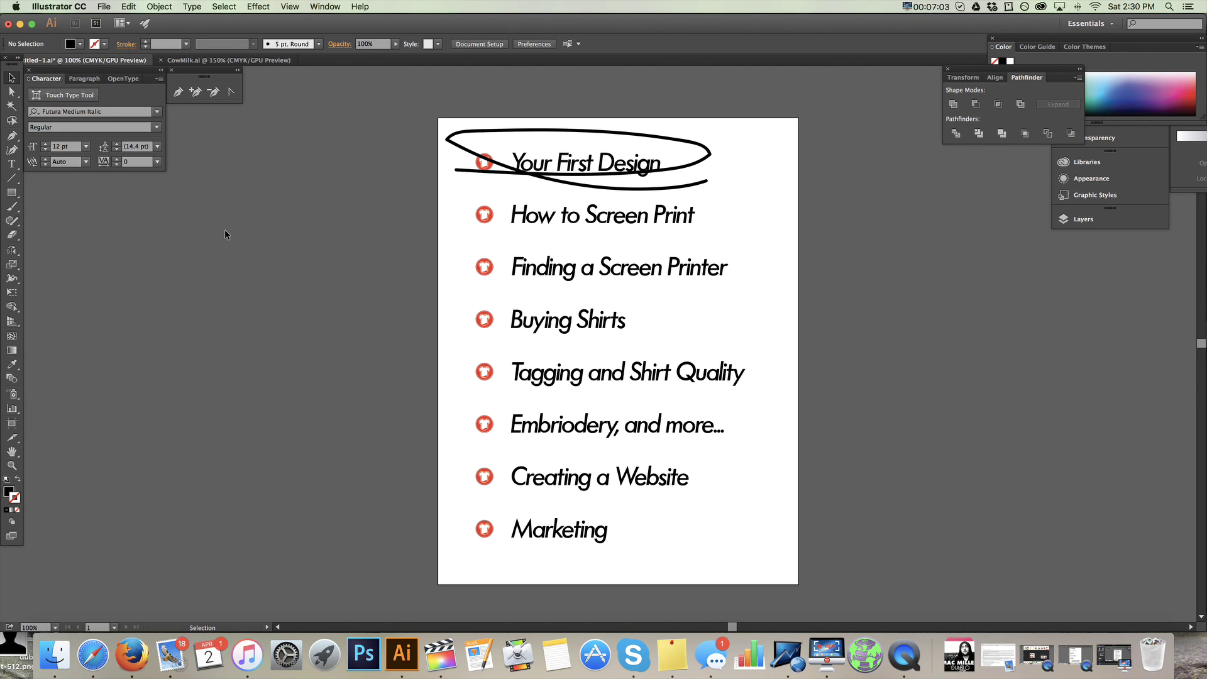
{"action": "left_click", "coordinate": [263, 61]}
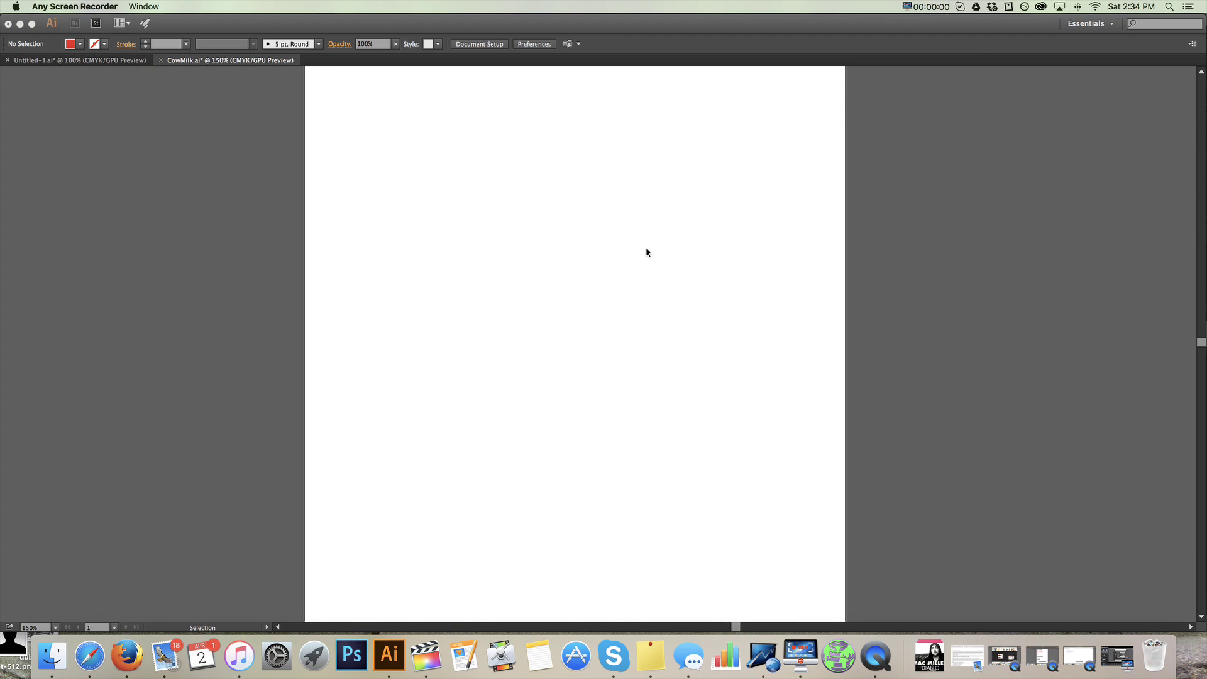
{"action": "scroll", "coordinate": [645, 315], "scroll_direction": "down", "scroll_amount": 2}
{"action": "scroll", "coordinate": [611, 293], "scroll_direction": "up", "scroll_amount": 1}
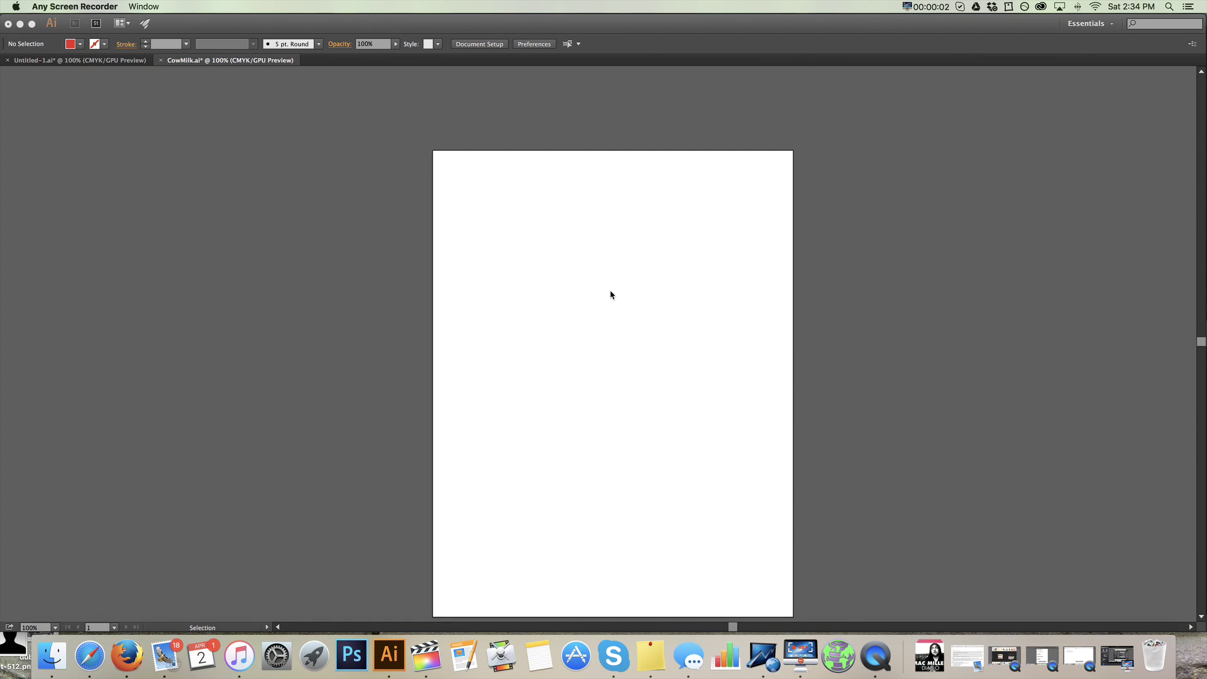
{"action": "scroll", "coordinate": [610, 294], "scroll_direction": "right", "scroll_amount": 3}
{"action": "scroll", "coordinate": [610, 294], "scroll_direction": "down", "scroll_amount": 2}
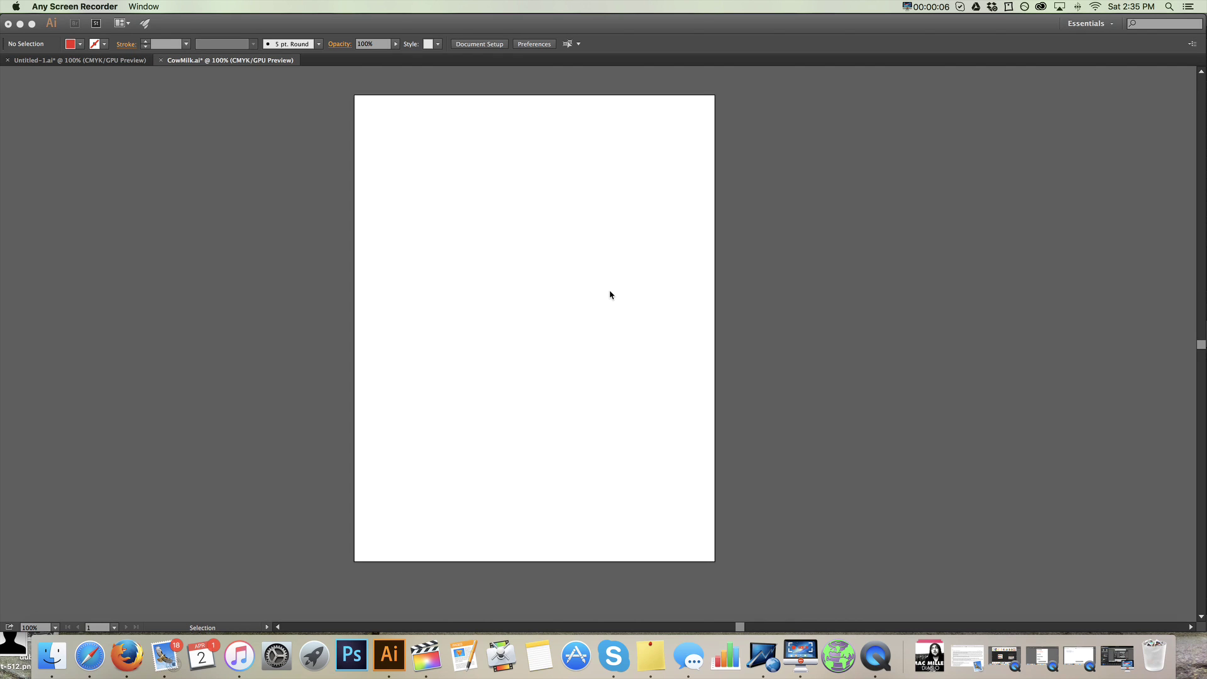
{"action": "scroll", "coordinate": [597, 274], "scroll_direction": "up", "scroll_amount": 2}
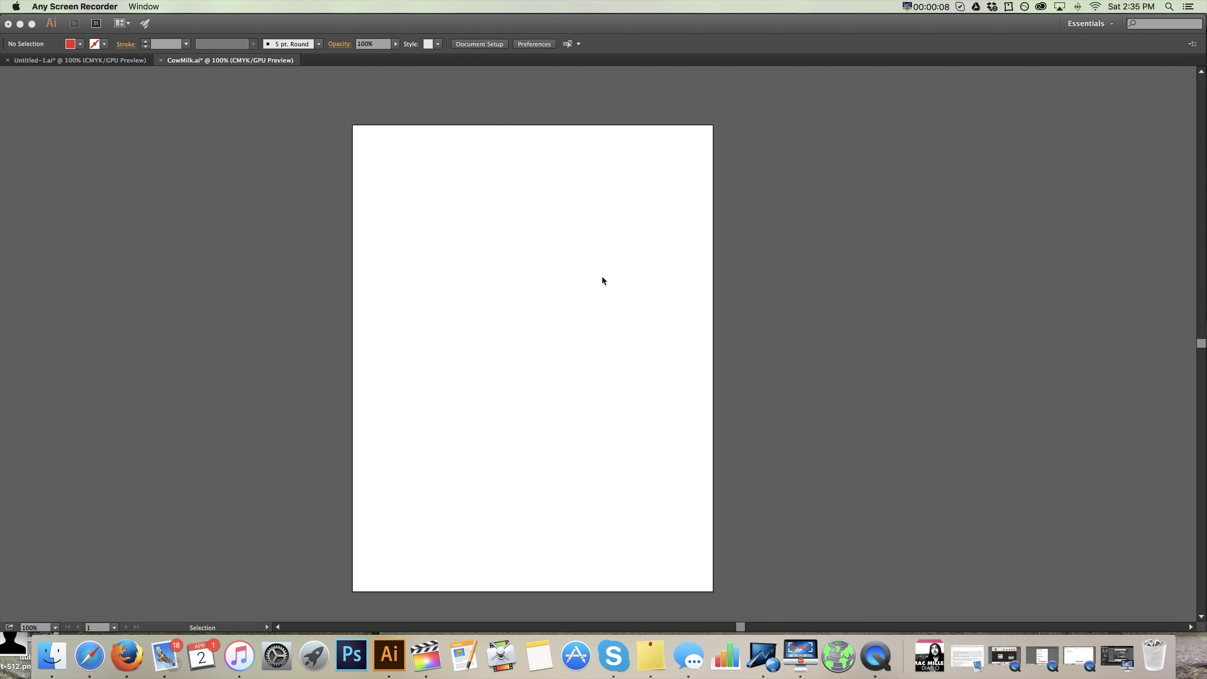
{"action": "scroll", "coordinate": [601, 280], "scroll_direction": "left", "scroll_amount": 3}
{"action": "scroll", "coordinate": [603, 282], "scroll_direction": "down", "scroll_amount": 1}
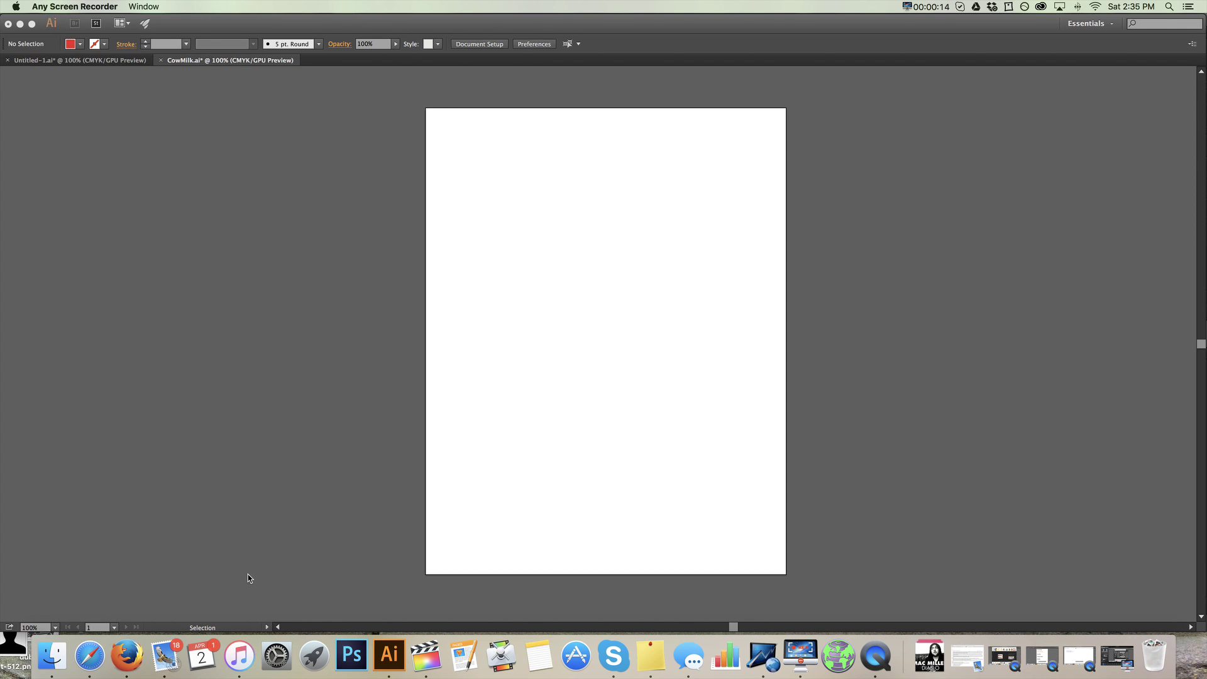
Switch to Safari, search the web for YouTube and open the YouTube site.
{"action": "left_click", "coordinate": [90, 656]}
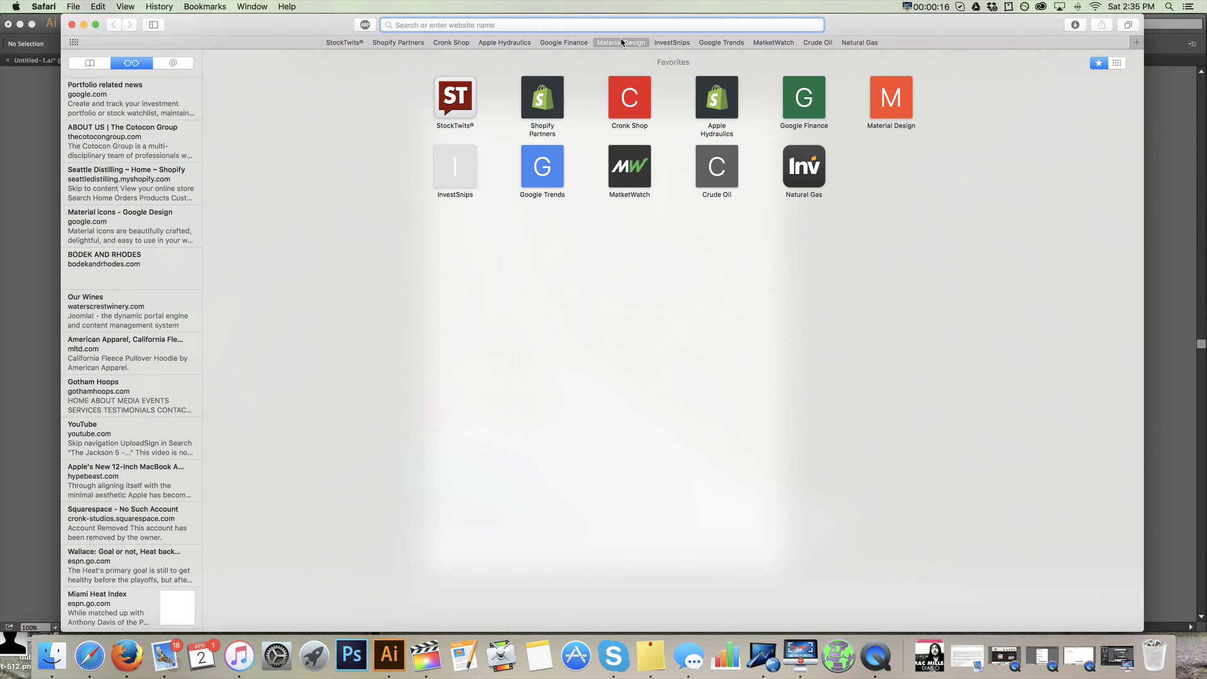
{"action": "type", "text": "yourube"}
{"action": "key", "text": "Return"}
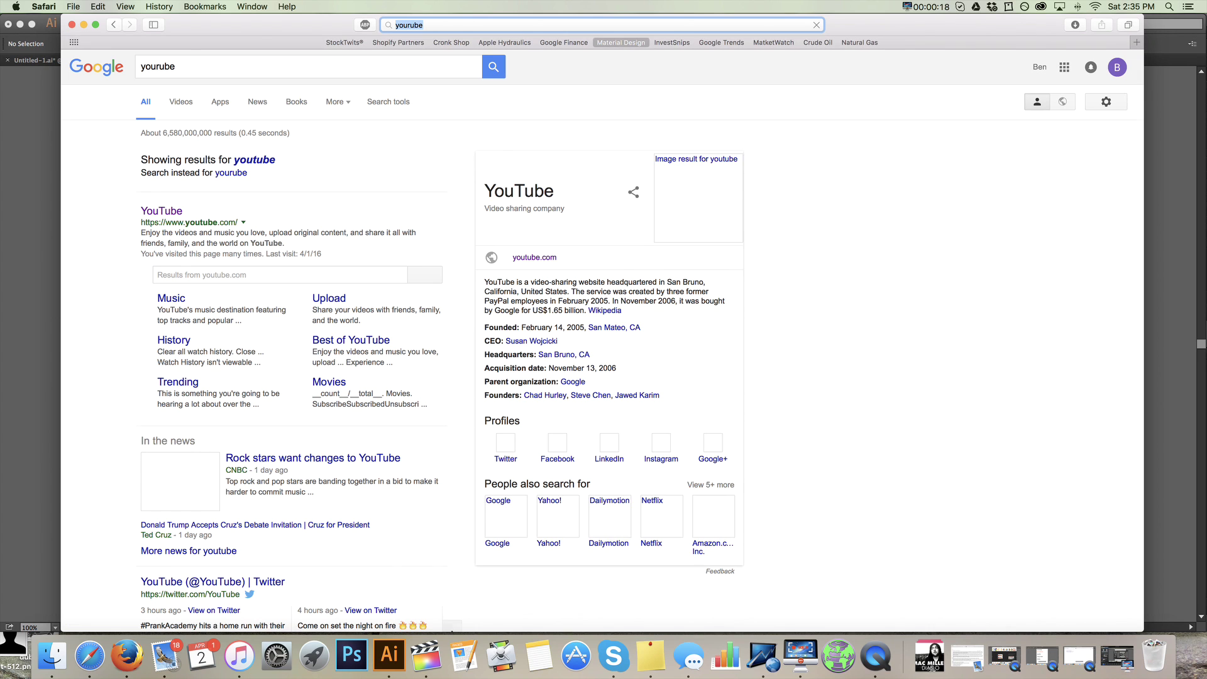
{"action": "left_click", "coordinate": [168, 212]}
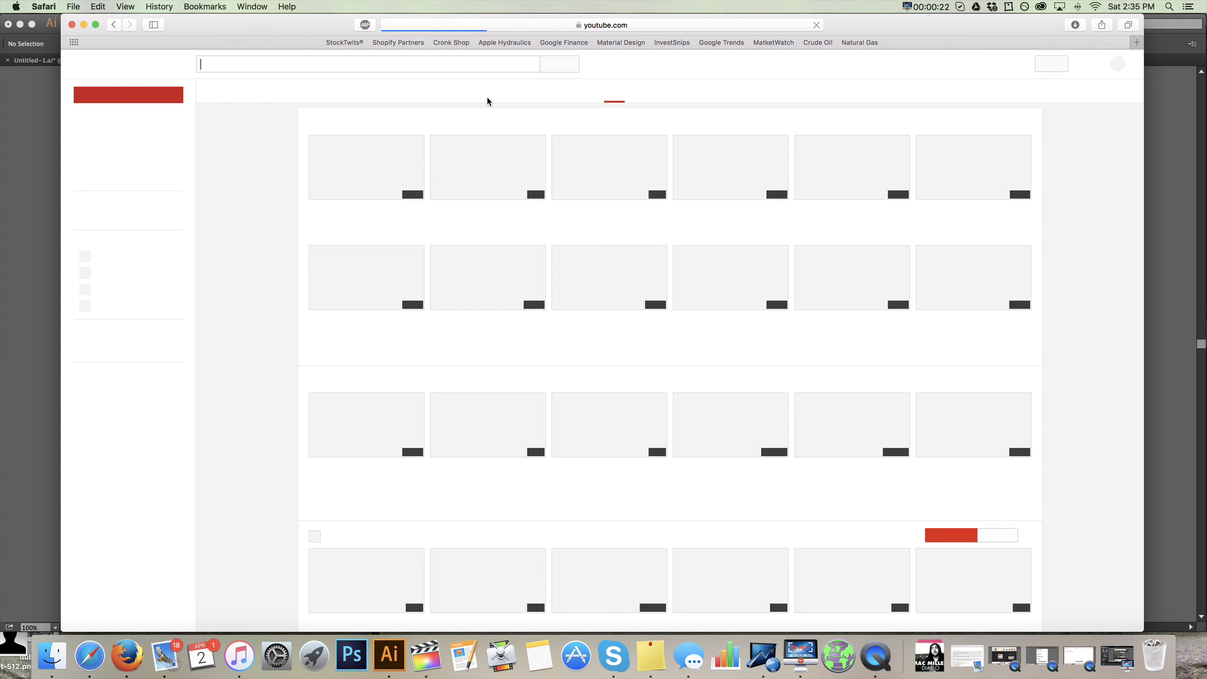
Search YouTube for "illistrator" and look through the Illustrator tutorial results and search suggestions.
{"action": "type", "text": "ill"}
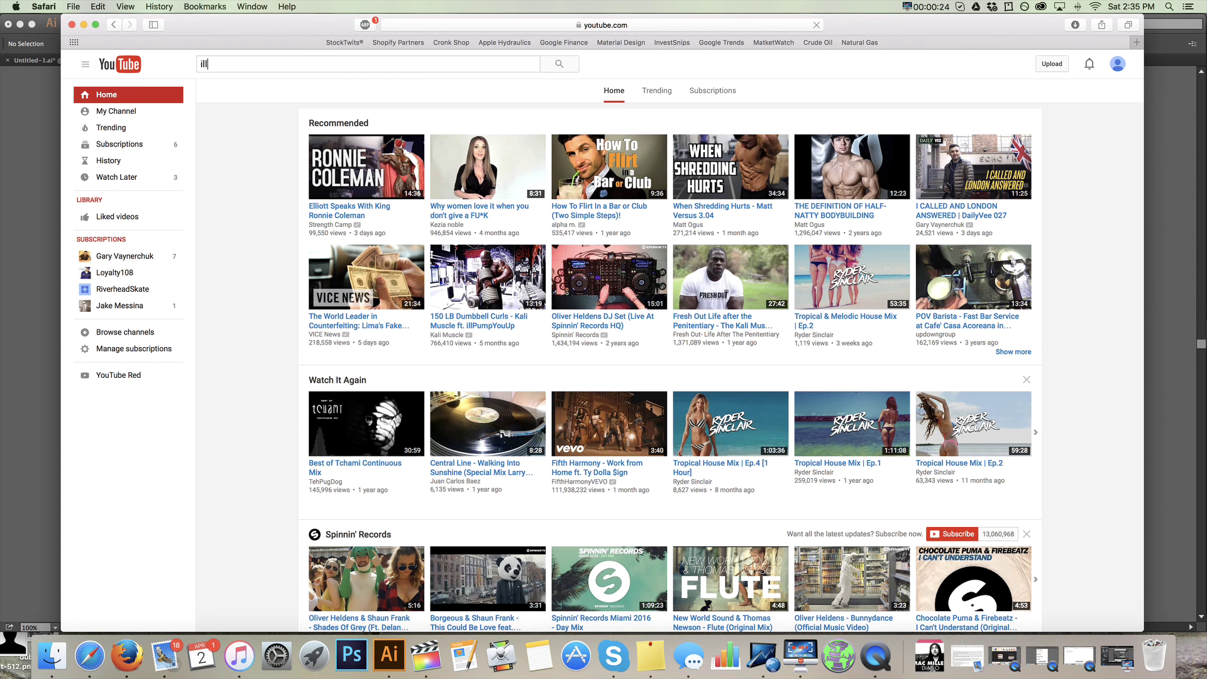
{"action": "type", "text": "istrator"}
{"action": "key", "text": "Return"}
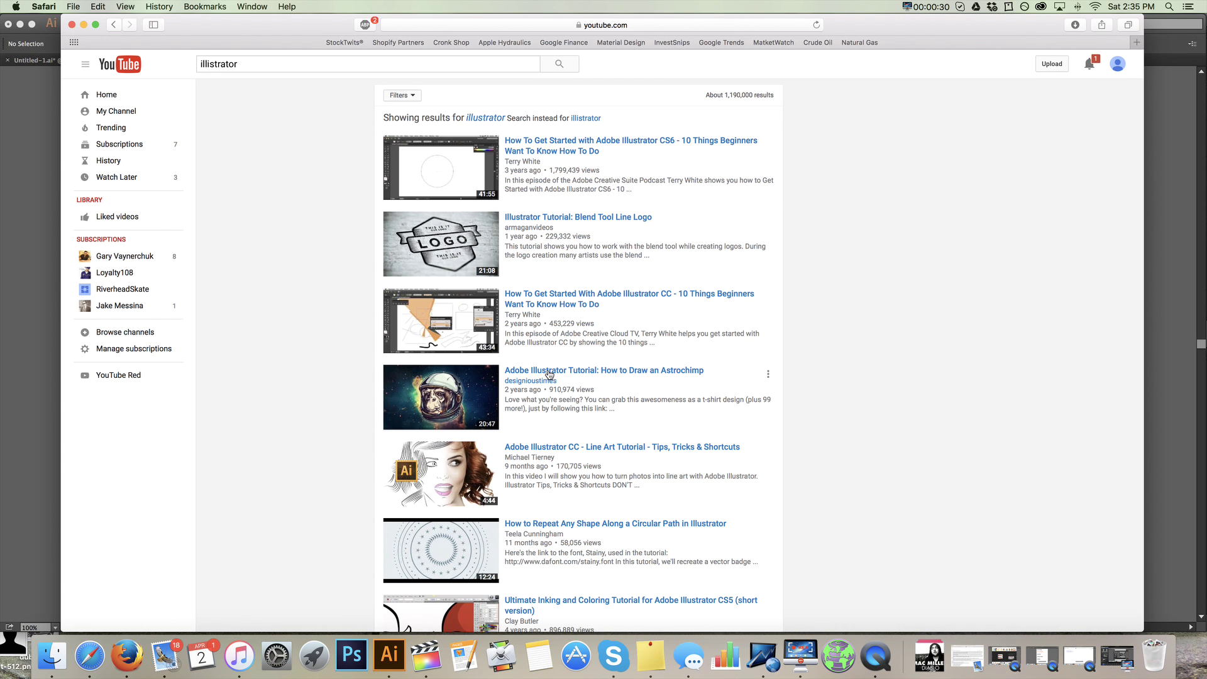
{"action": "scroll", "coordinate": [614, 372], "scroll_direction": "down", "scroll_amount": 5}
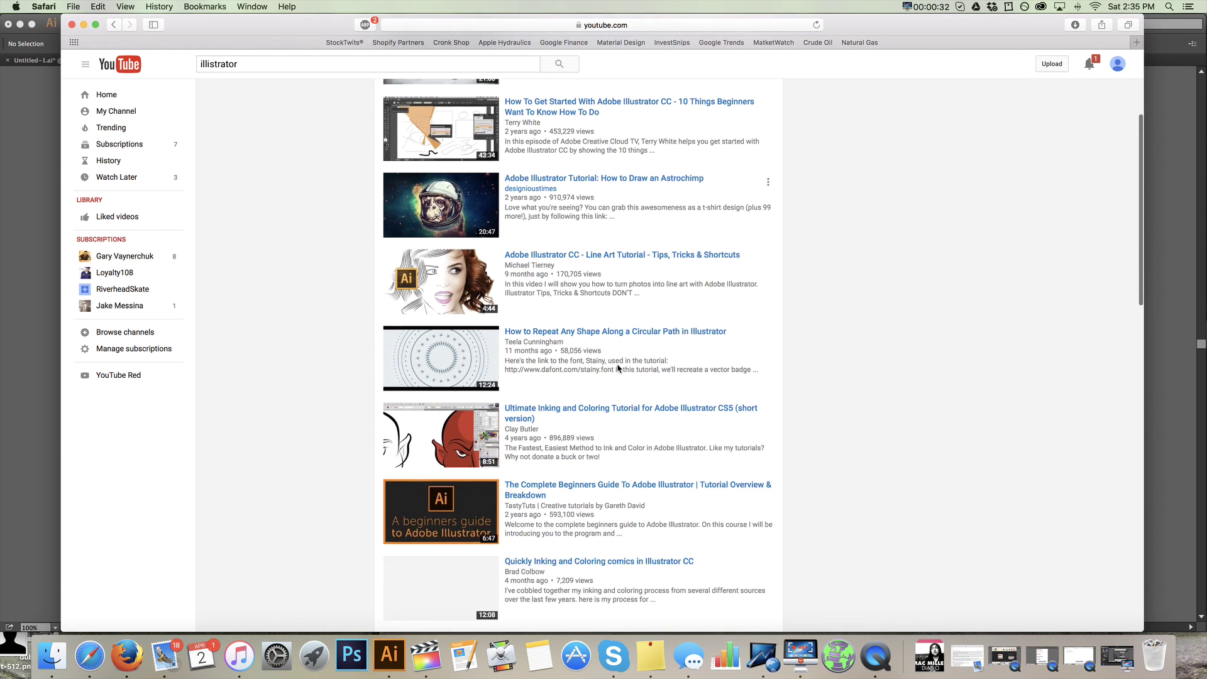
{"action": "scroll", "coordinate": [617, 368], "scroll_direction": "down", "scroll_amount": 7}
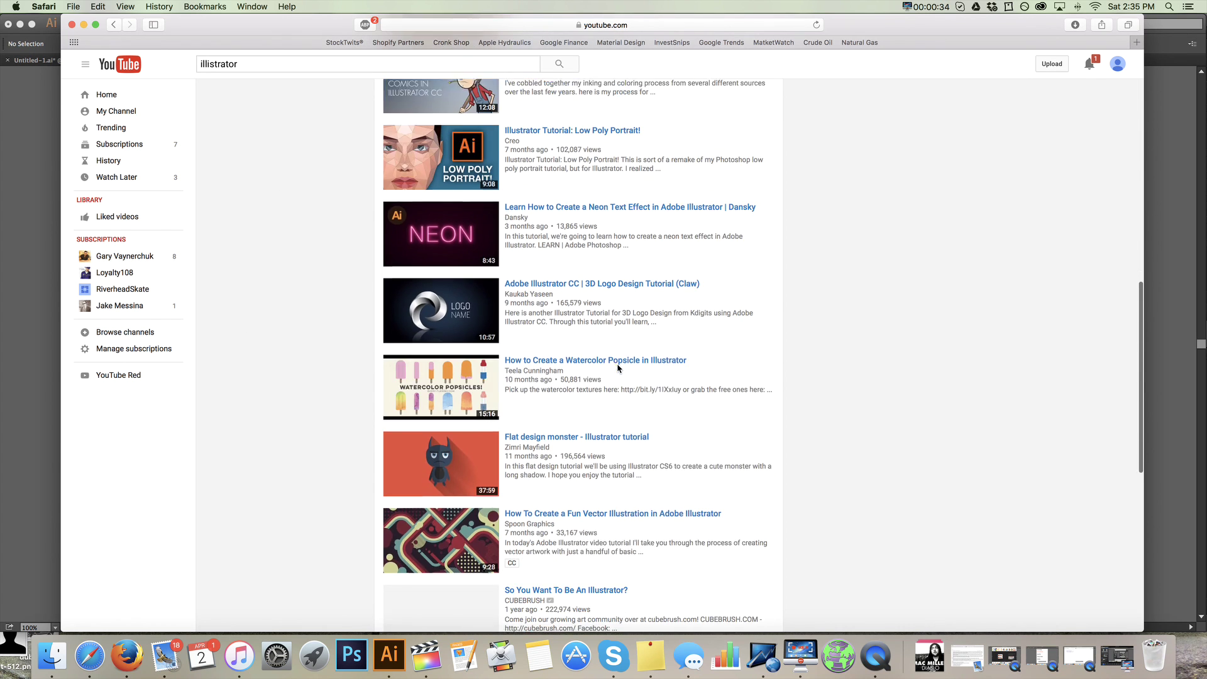
{"action": "scroll", "coordinate": [322, 257], "scroll_direction": "down", "scroll_amount": 5}
{"action": "scroll", "coordinate": [323, 254], "scroll_direction": "up", "scroll_amount": 20}
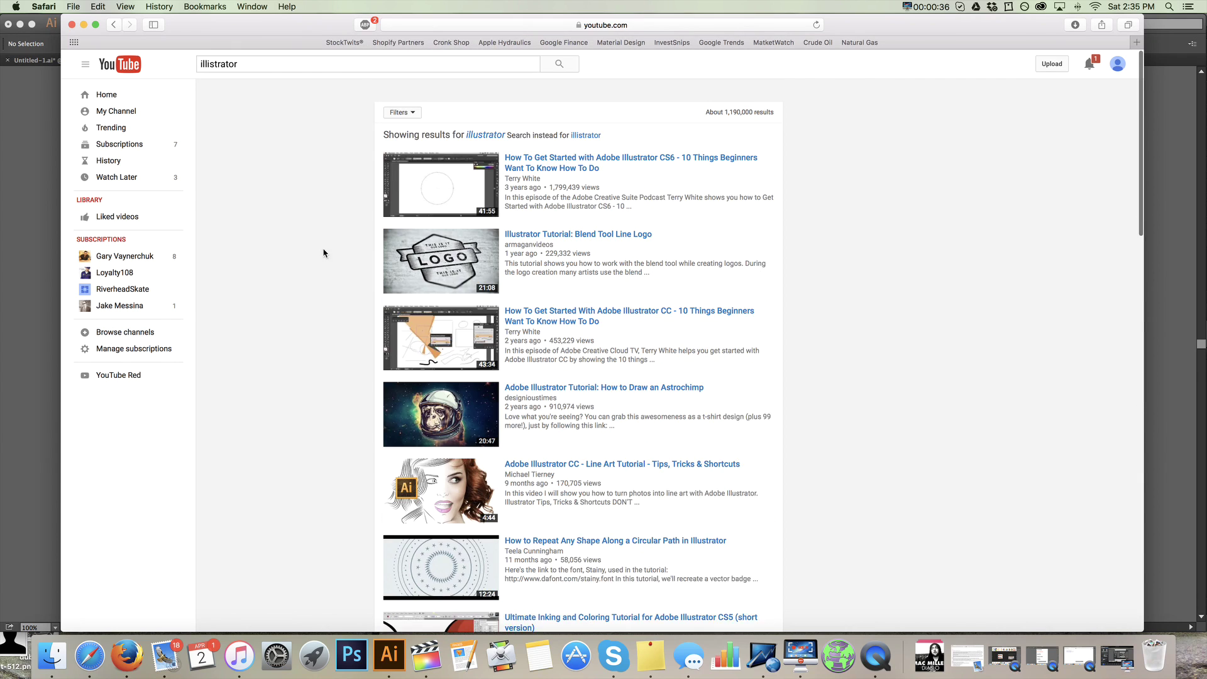
{"action": "left_click", "coordinate": [247, 62]}
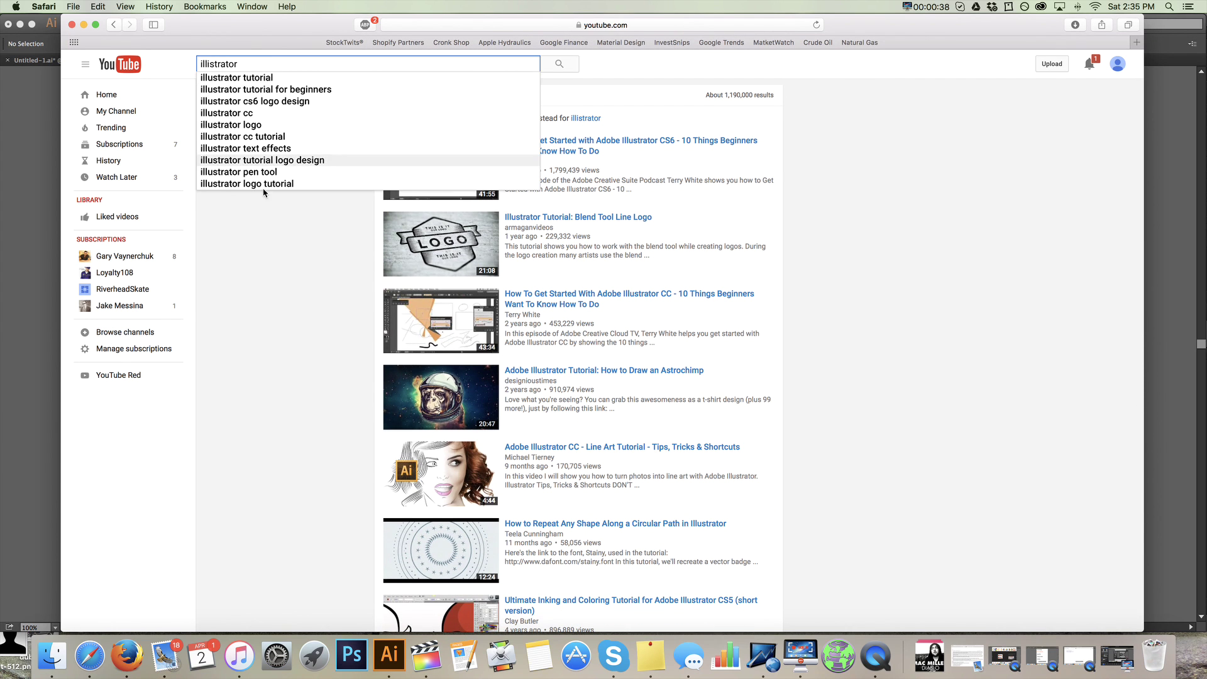
{"action": "left_click", "coordinate": [257, 215]}
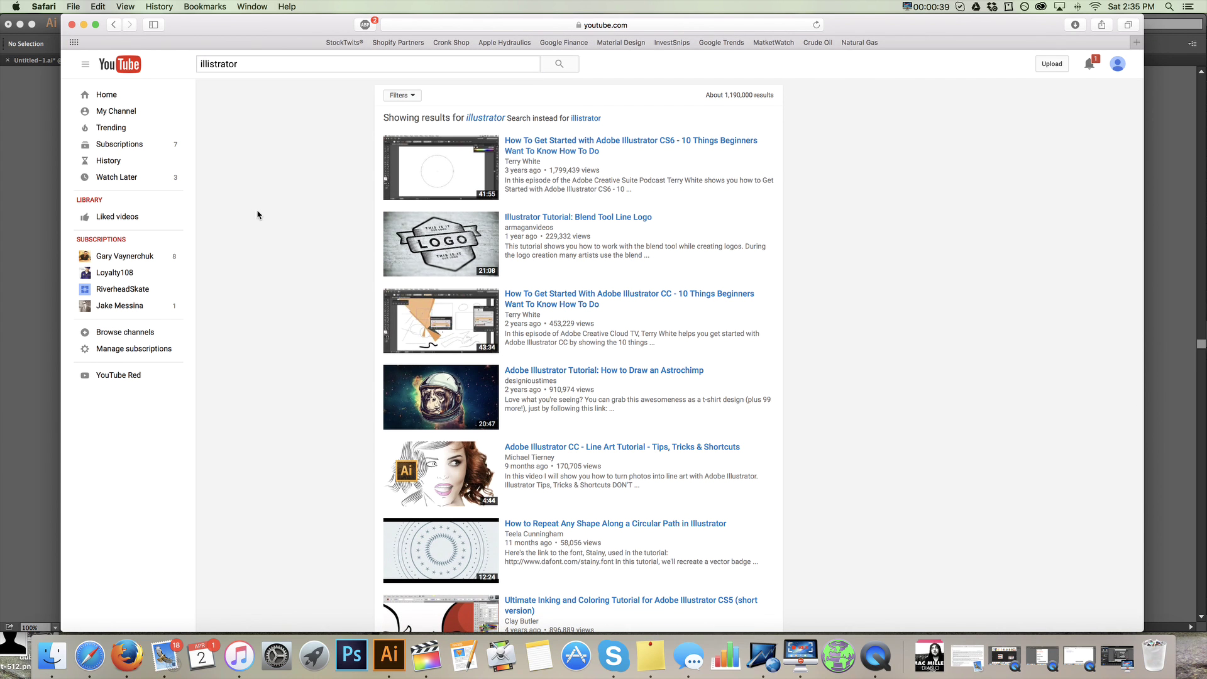
Switch back to Illustrator and return to the blank CowMilk.ai artboard.
{"action": "left_click", "coordinate": [17, 107]}
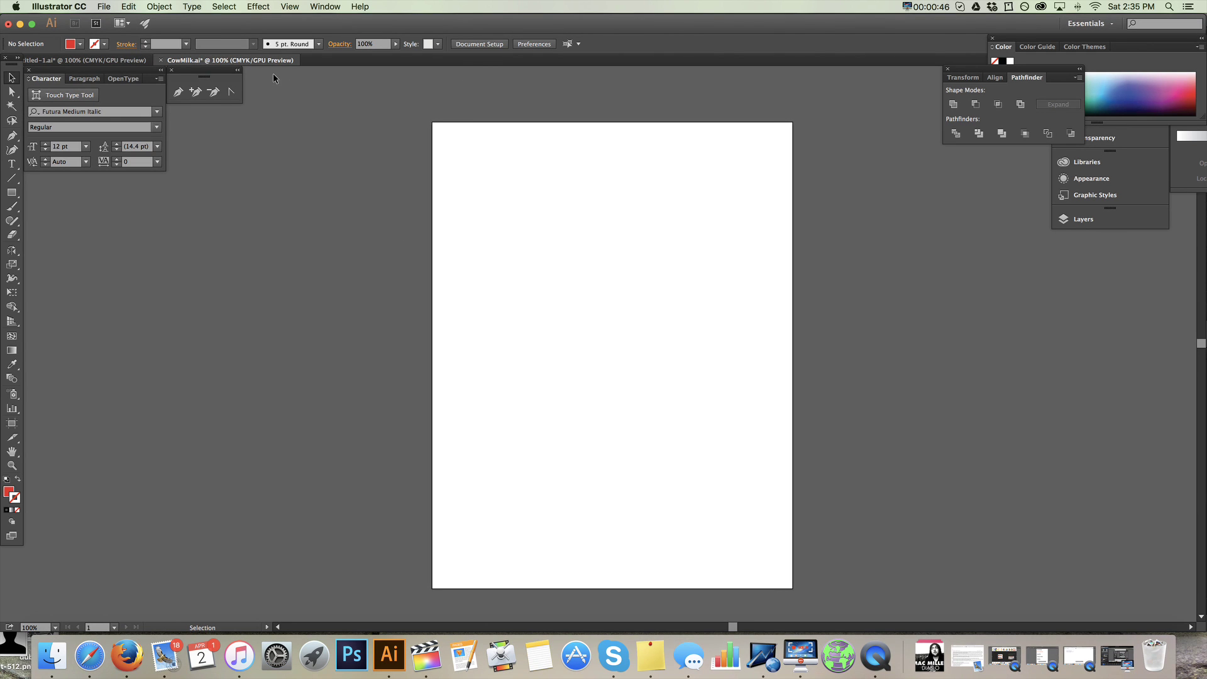
{"action": "scroll", "coordinate": [663, 280], "scroll_direction": "right", "scroll_amount": 1}
{"action": "scroll", "coordinate": [662, 281], "scroll_direction": "right", "scroll_amount": 3}
{"action": "scroll", "coordinate": [662, 281], "scroll_direction": "down", "scroll_amount": 2}
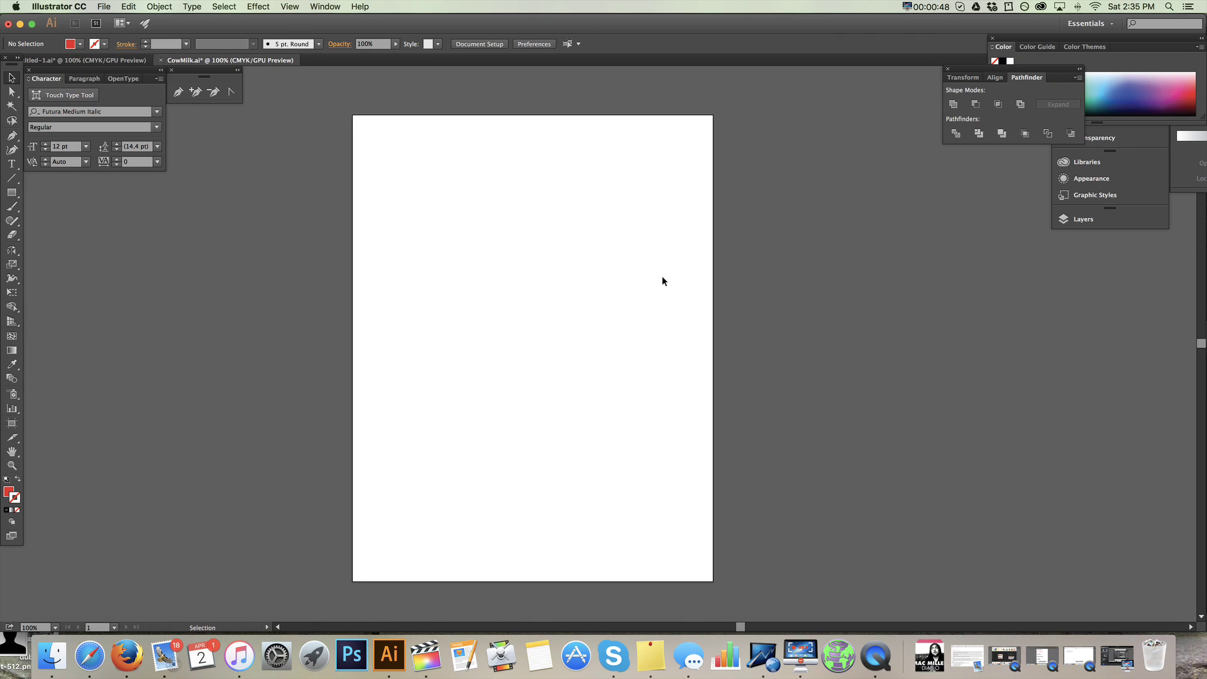
{"action": "scroll", "coordinate": [665, 277], "scroll_direction": "left", "scroll_amount": 1}
{"action": "scroll", "coordinate": [647, 277], "scroll_direction": "left", "scroll_amount": 1}
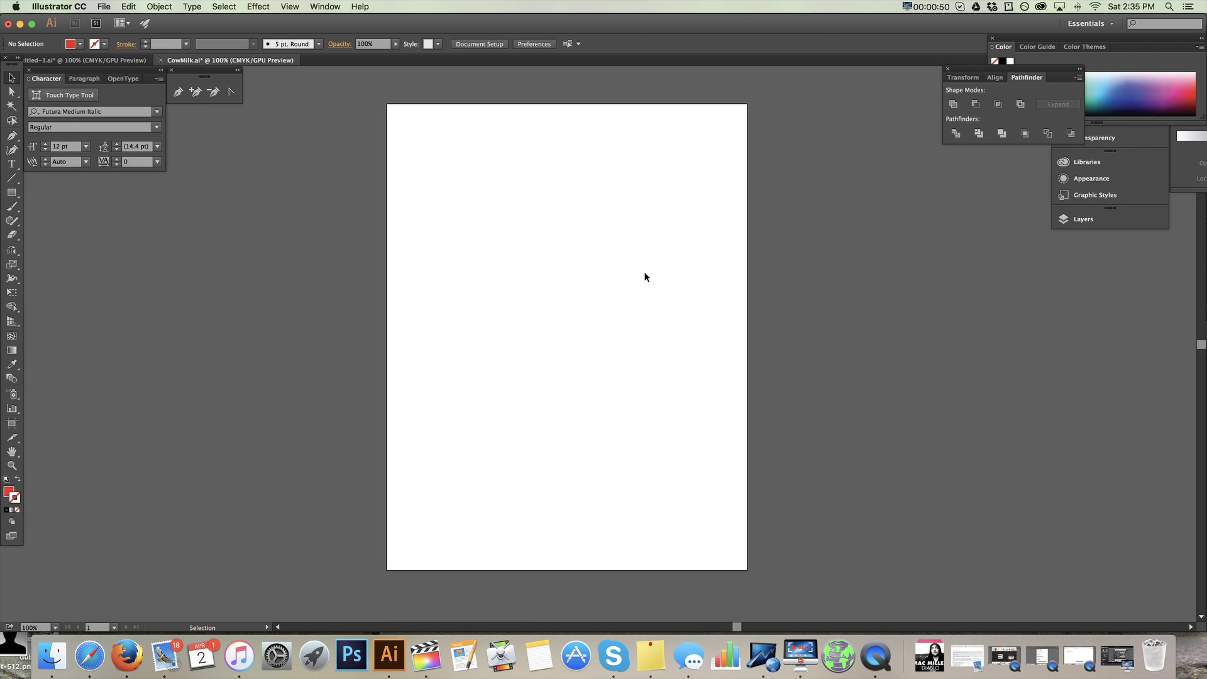
{"action": "scroll", "coordinate": [645, 276], "scroll_direction": "left", "scroll_amount": 1}
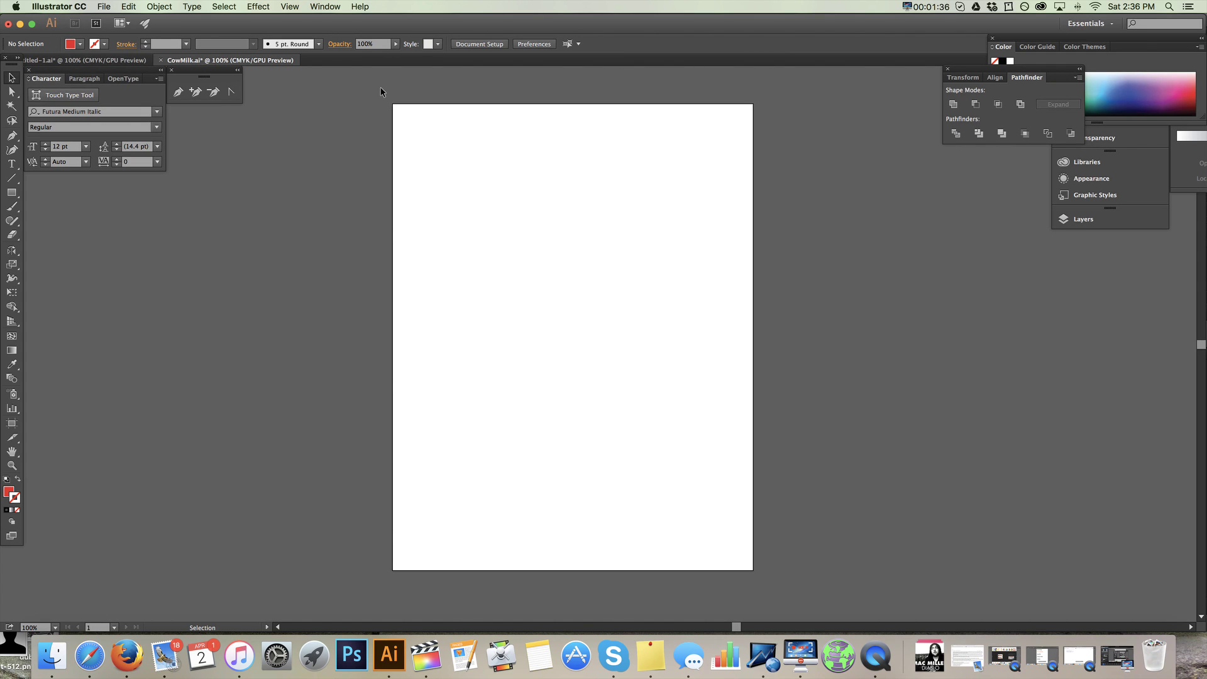
{"action": "left_click_drag", "start_coordinate": [364, 82], "coordinate": [782, 598]}
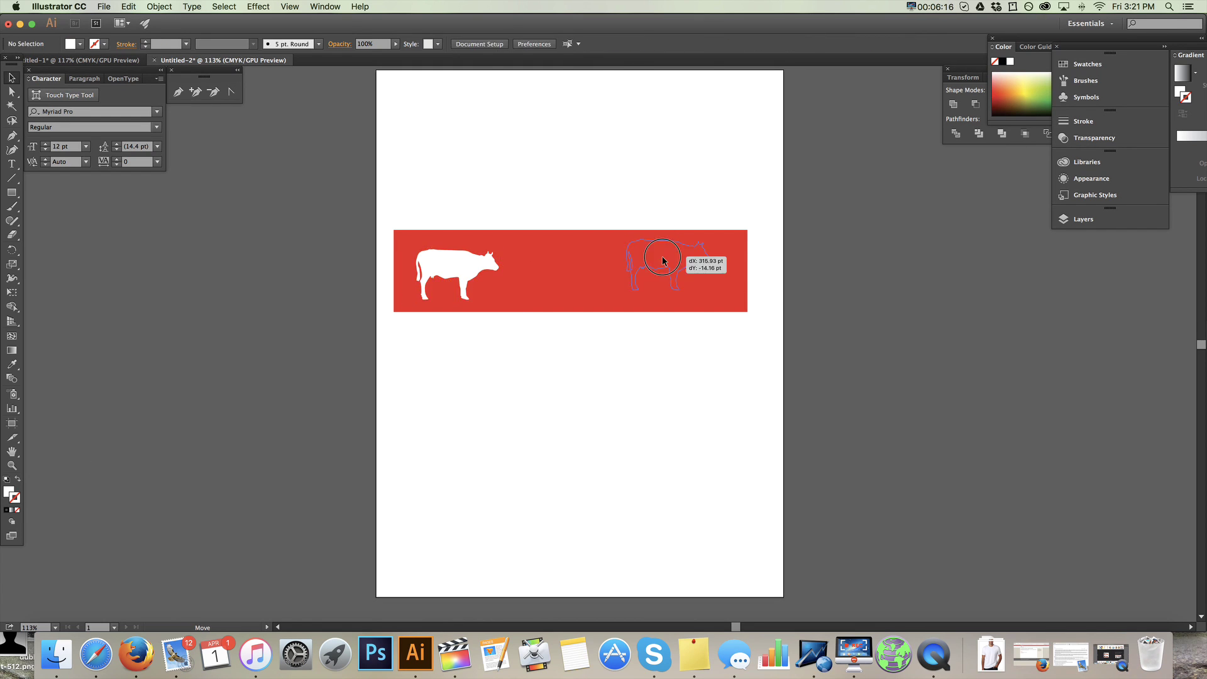
Move the white cow silhouette toward the right end of the red banner.
{"action": "left_click_drag", "start_coordinate": [639, 261], "coordinate": [654, 264]}
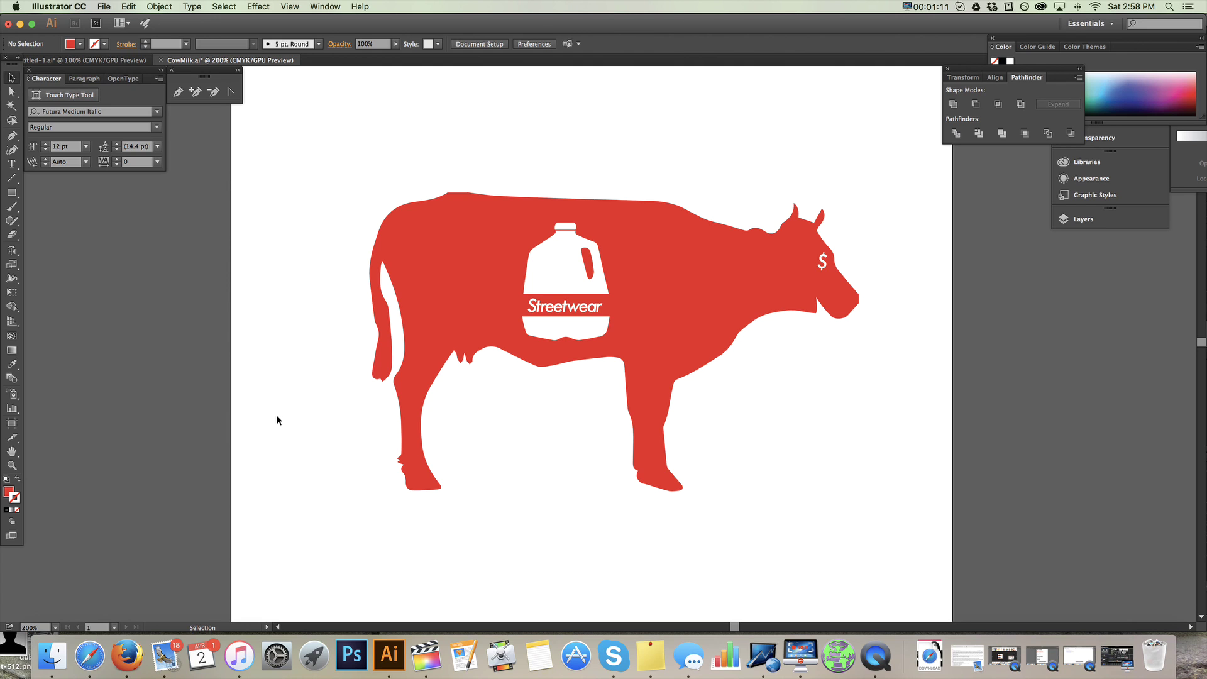
Examine the finished red cow design, including its milk jug, the "Streetwear" label and the dollar-sign eye.
{"action": "key", "text": "super+minus"}
{"action": "key", "text": "super+equal"}
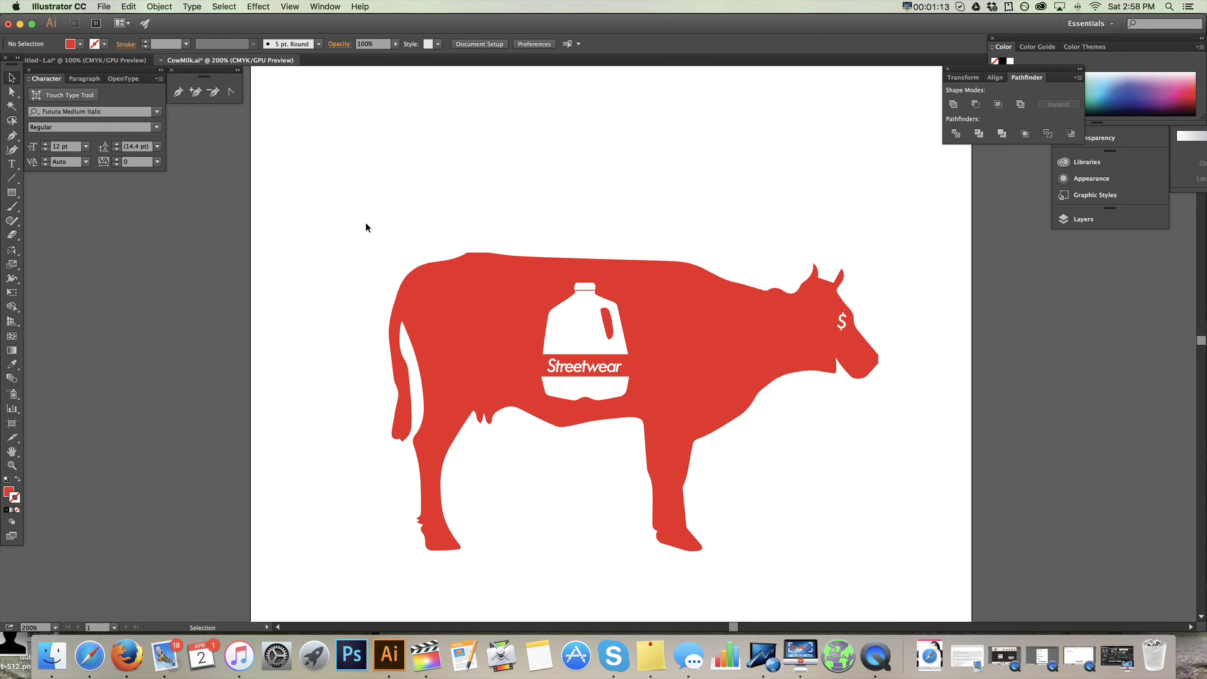
{"action": "left_click_drag", "start_coordinate": [366, 224], "coordinate": [957, 557]}
{"action": "left_click", "coordinate": [924, 458]}
{"action": "left_click_drag", "start_coordinate": [842, 320], "coordinate": [843, 320]}
{"action": "scroll", "coordinate": [591, 372], "scroll_direction": "up", "scroll_amount": 2}
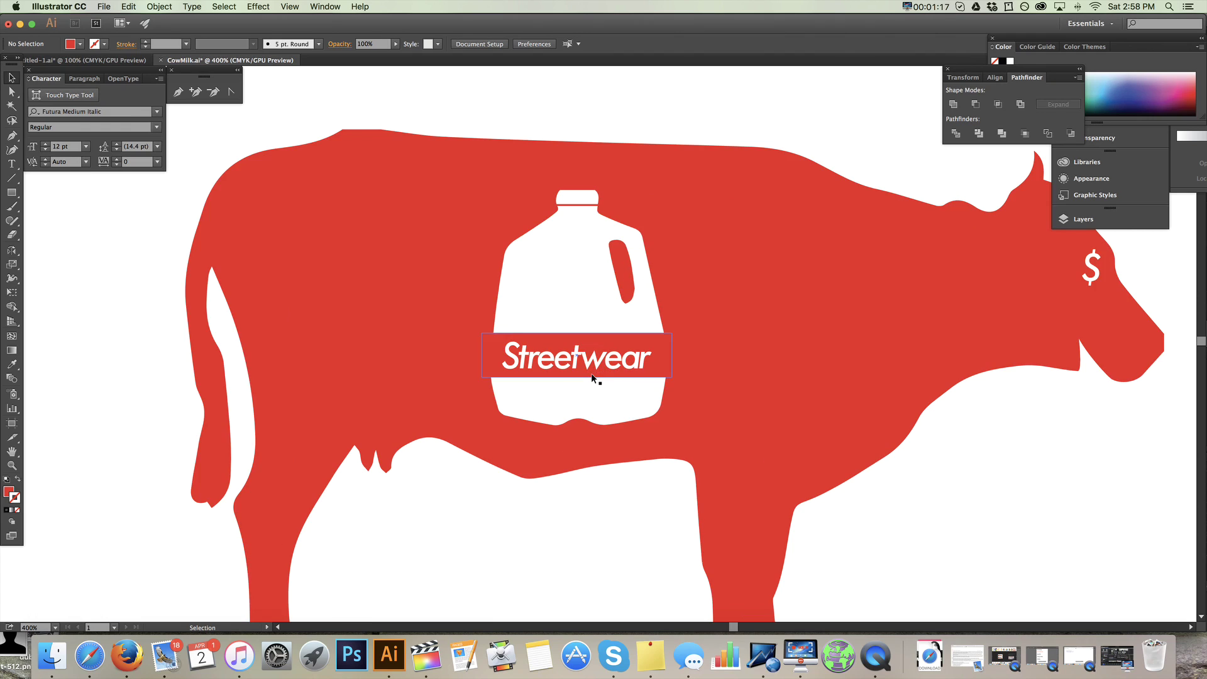
{"action": "scroll", "coordinate": [584, 416], "scroll_direction": "down", "scroll_amount": 1}
{"action": "scroll", "coordinate": [613, 510], "scroll_direction": "down", "scroll_amount": 3}
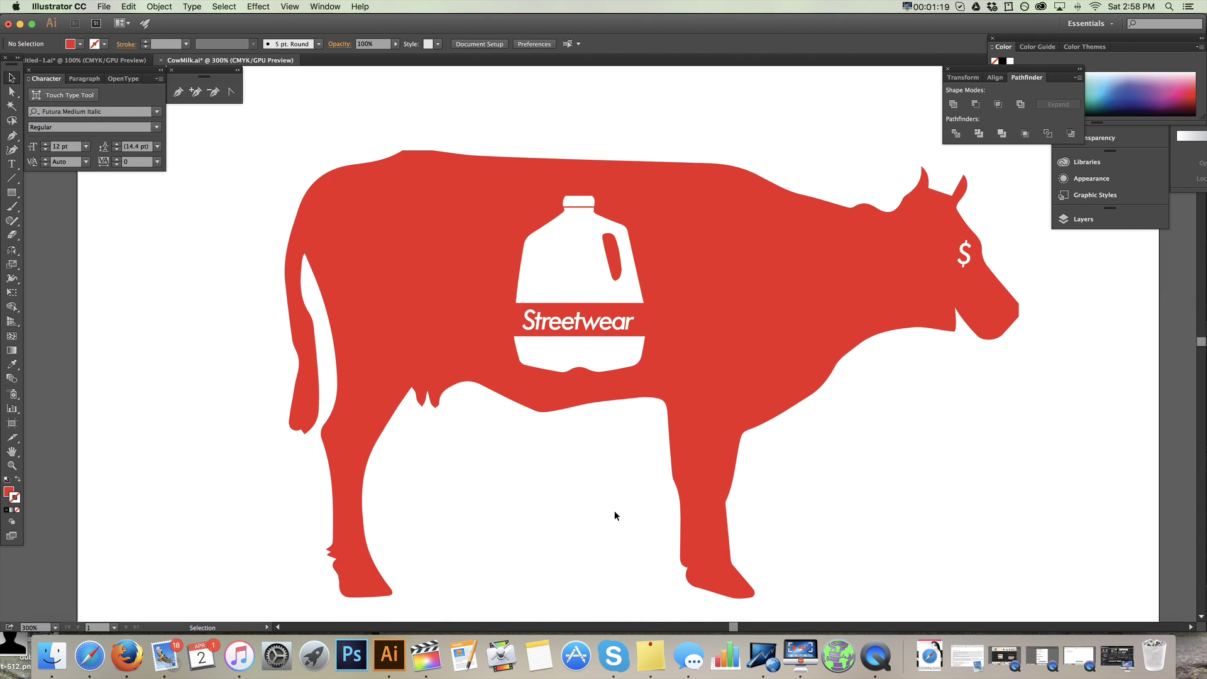
{"action": "scroll", "coordinate": [614, 510], "scroll_direction": "right", "scroll_amount": 2}
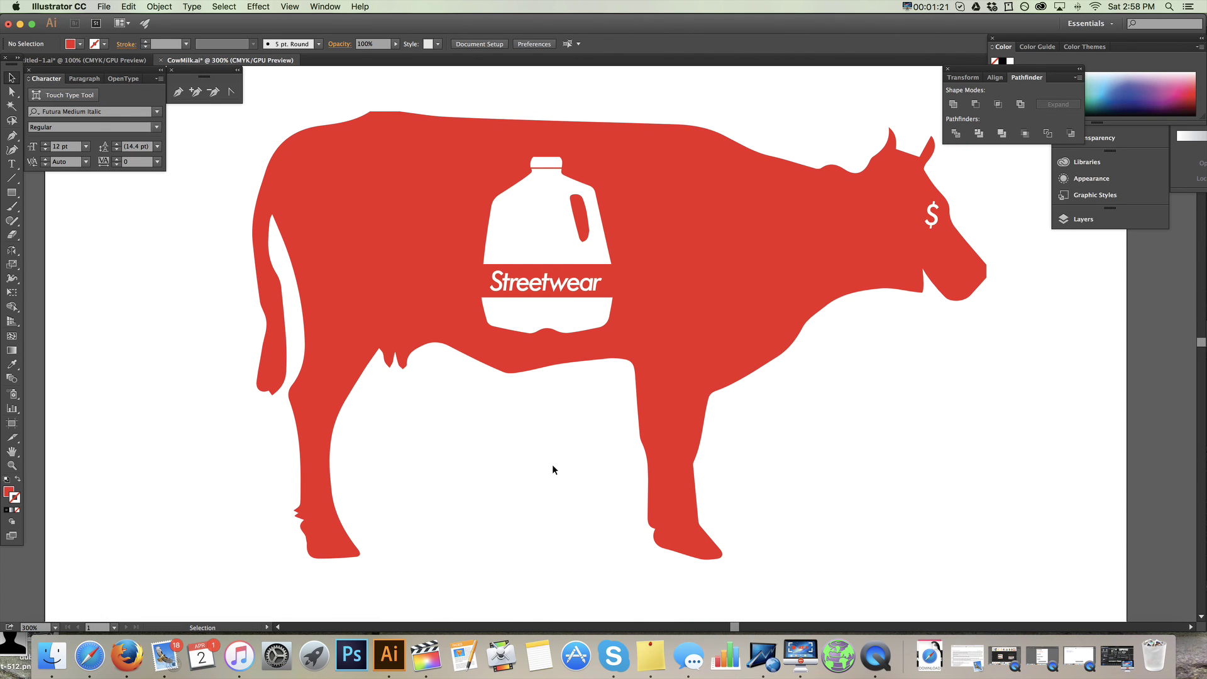
{"action": "scroll", "coordinate": [553, 462], "scroll_direction": "down", "scroll_amount": 3}
{"action": "scroll", "coordinate": [581, 374], "scroll_direction": "up", "scroll_amount": 3}
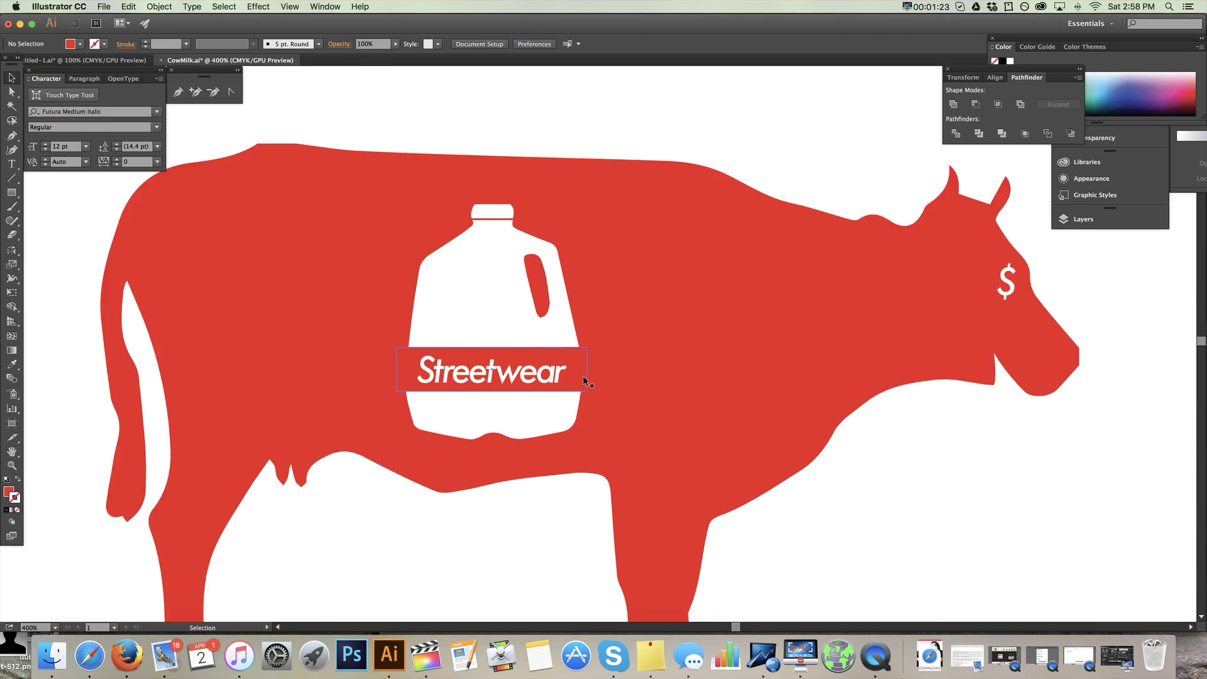
{"action": "scroll", "coordinate": [583, 375], "scroll_direction": "up", "scroll_amount": 2}
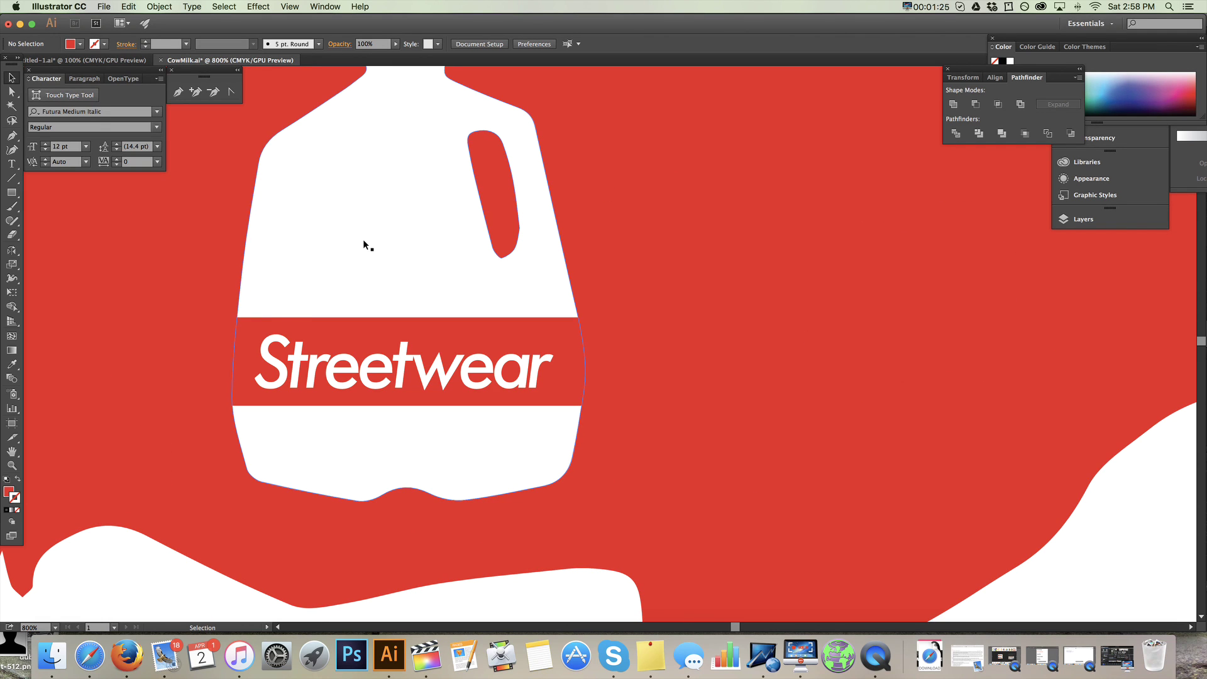
{"action": "scroll", "coordinate": [363, 242], "scroll_direction": "down", "scroll_amount": 4}
{"action": "scroll", "coordinate": [333, 463], "scroll_direction": "left", "scroll_amount": 5}
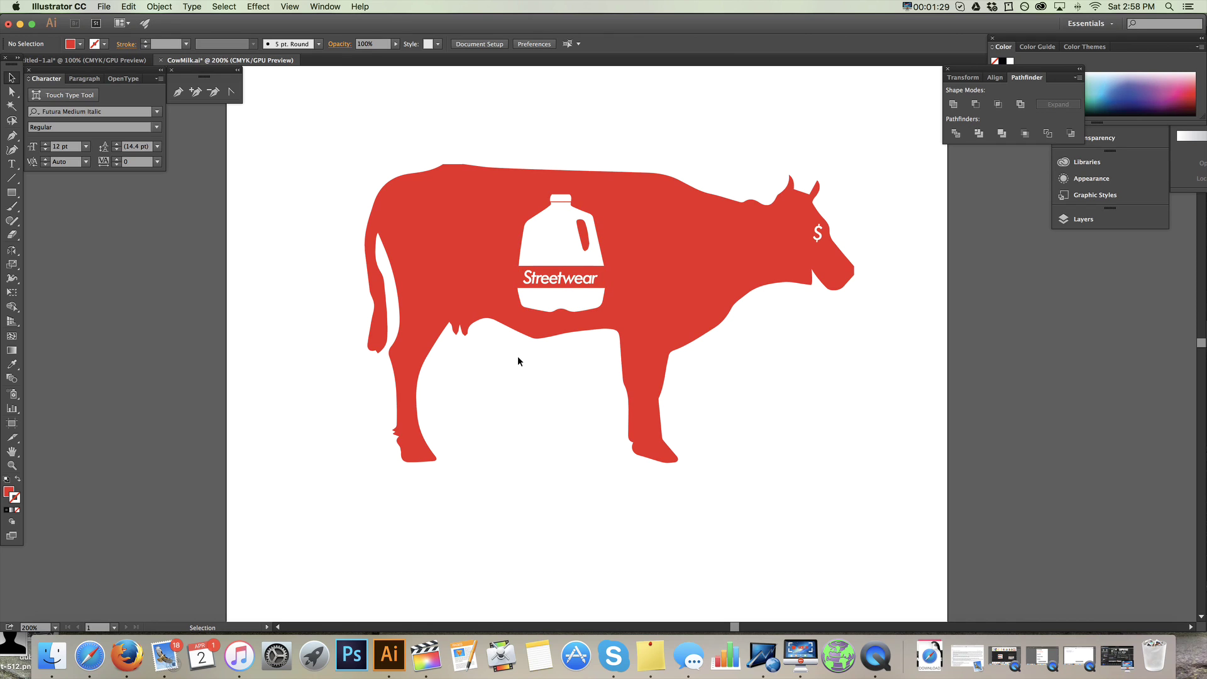
{"action": "scroll", "coordinate": [518, 356], "scroll_direction": "up", "scroll_amount": 3}
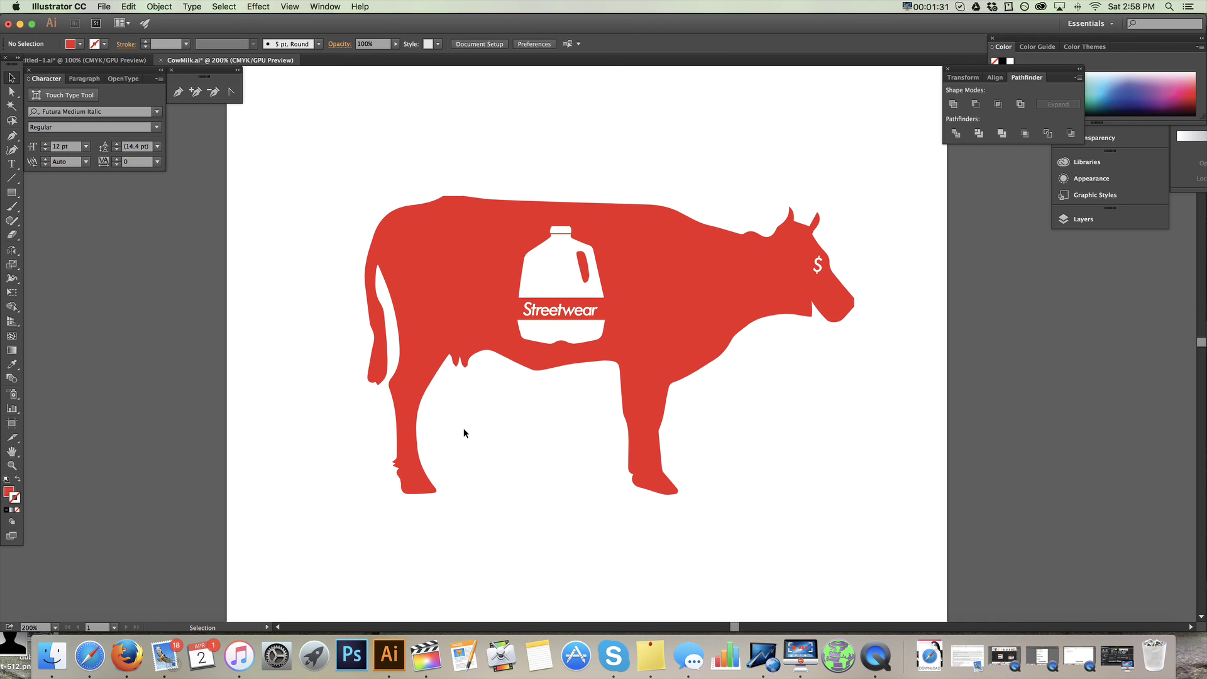
{"action": "scroll", "coordinate": [506, 221], "scroll_direction": "down", "scroll_amount": 3}
{"action": "scroll", "coordinate": [423, 162], "scroll_direction": "up", "scroll_amount": 5}
{"action": "scroll", "coordinate": [422, 159], "scroll_direction": "down", "scroll_amount": 4}
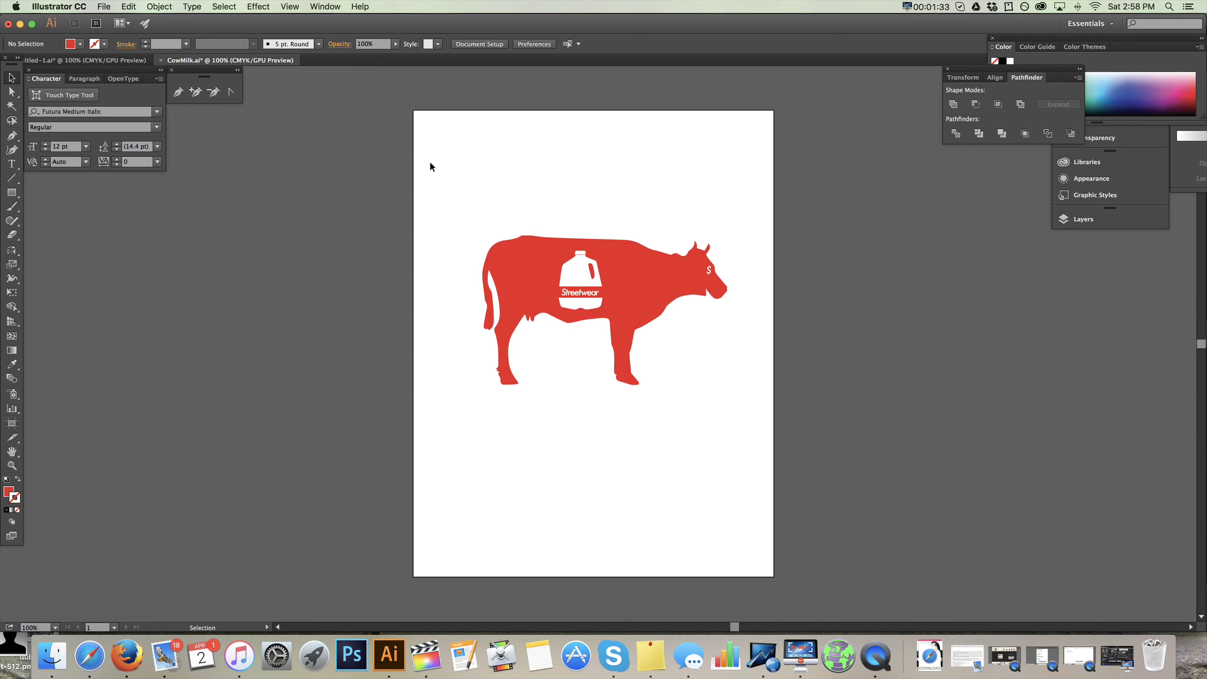
Save the cow design as CowMilk.pdf in Adobe PDF format in the Udemy folder, using the Illustrator Default preset.
{"action": "left_click", "coordinate": [101, 6]}
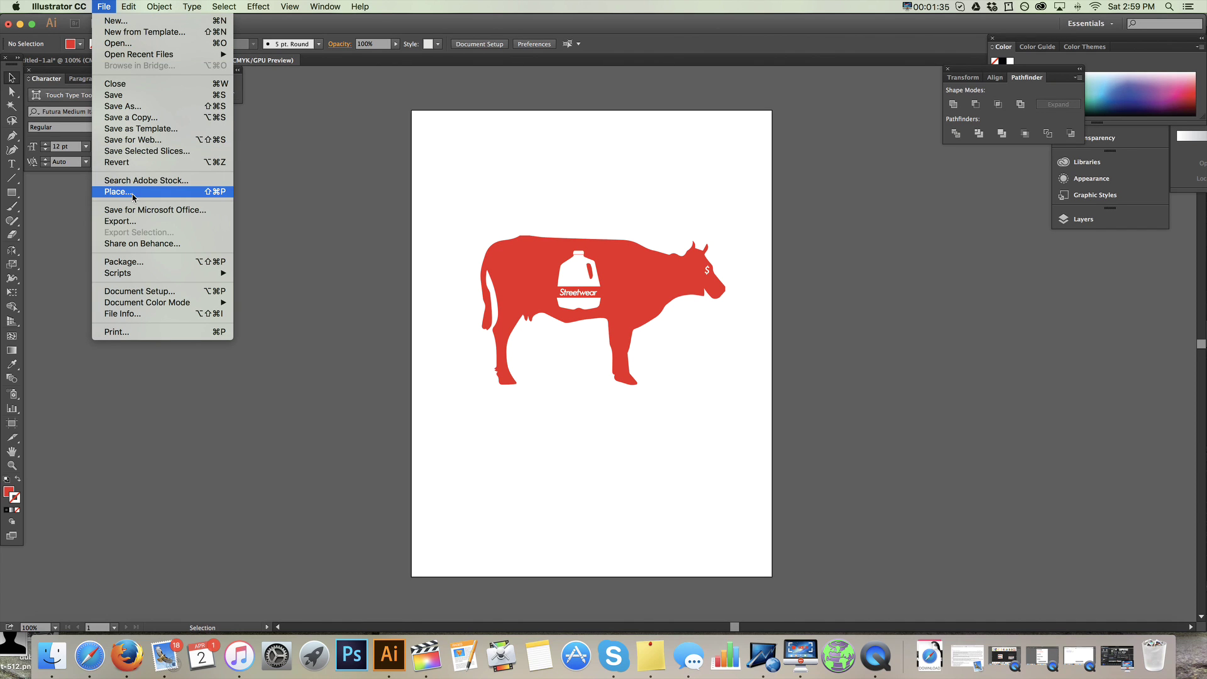
{"action": "left_click", "coordinate": [133, 108]}
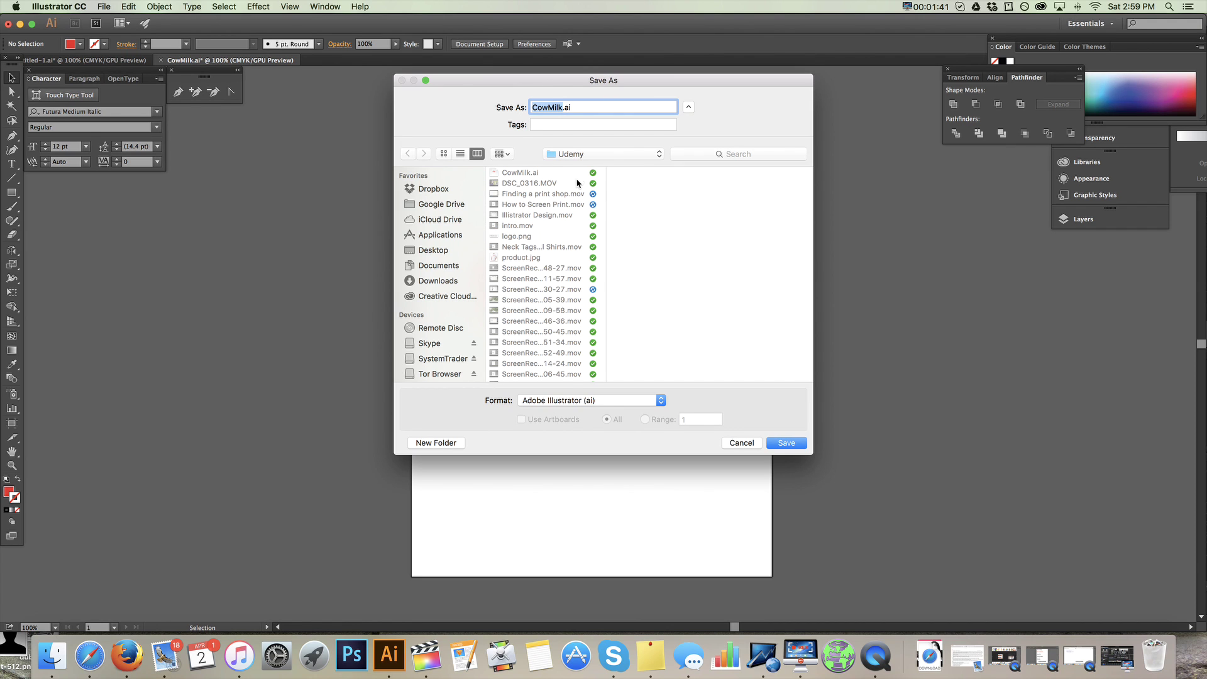
{"action": "left_click", "coordinate": [582, 402]}
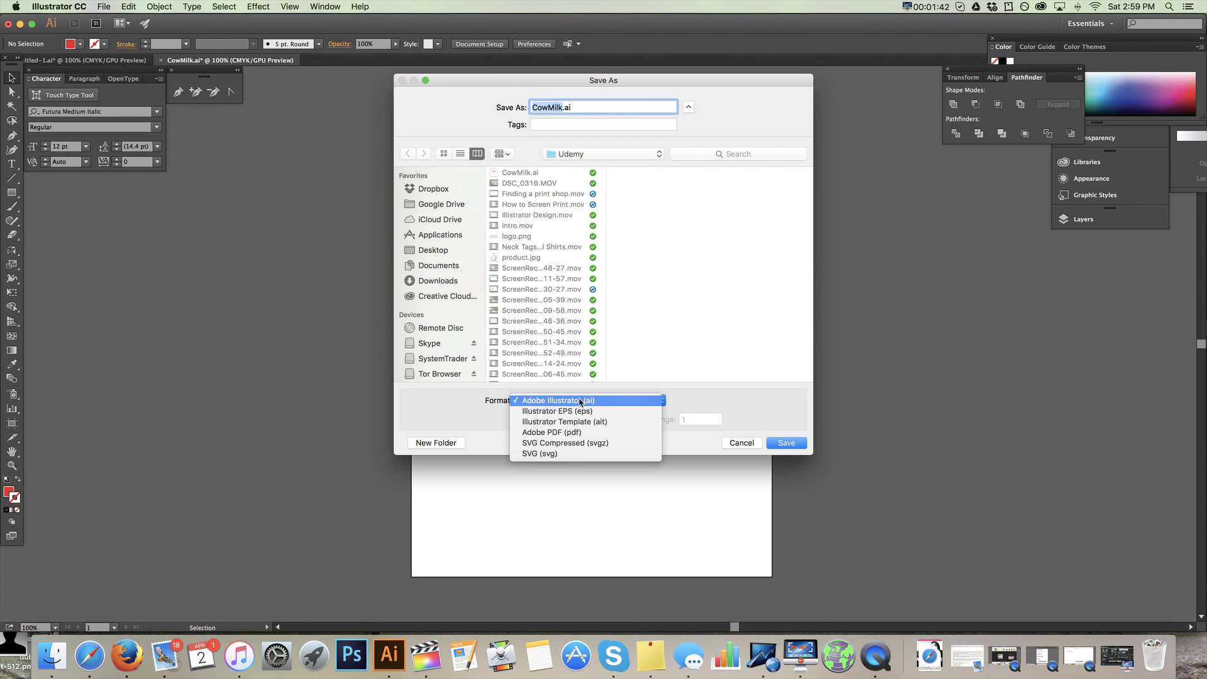
{"action": "left_click", "coordinate": [588, 432]}
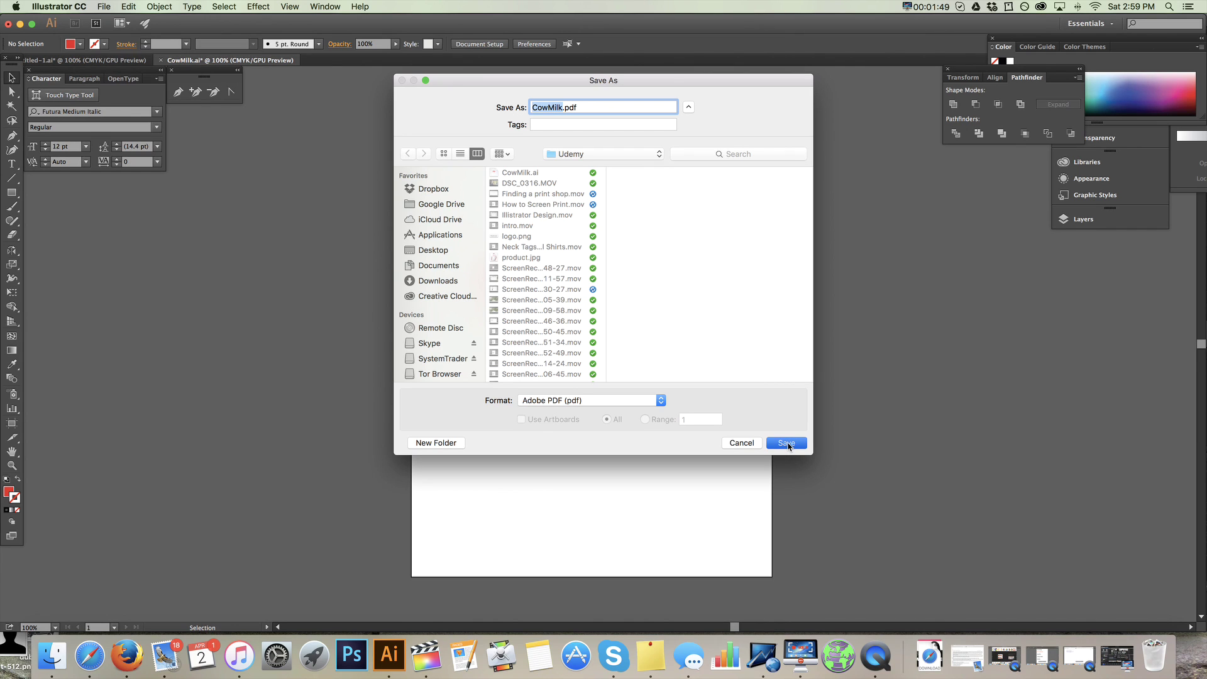
{"action": "left_click", "coordinate": [786, 443]}
{"action": "left_click", "coordinate": [782, 503]}
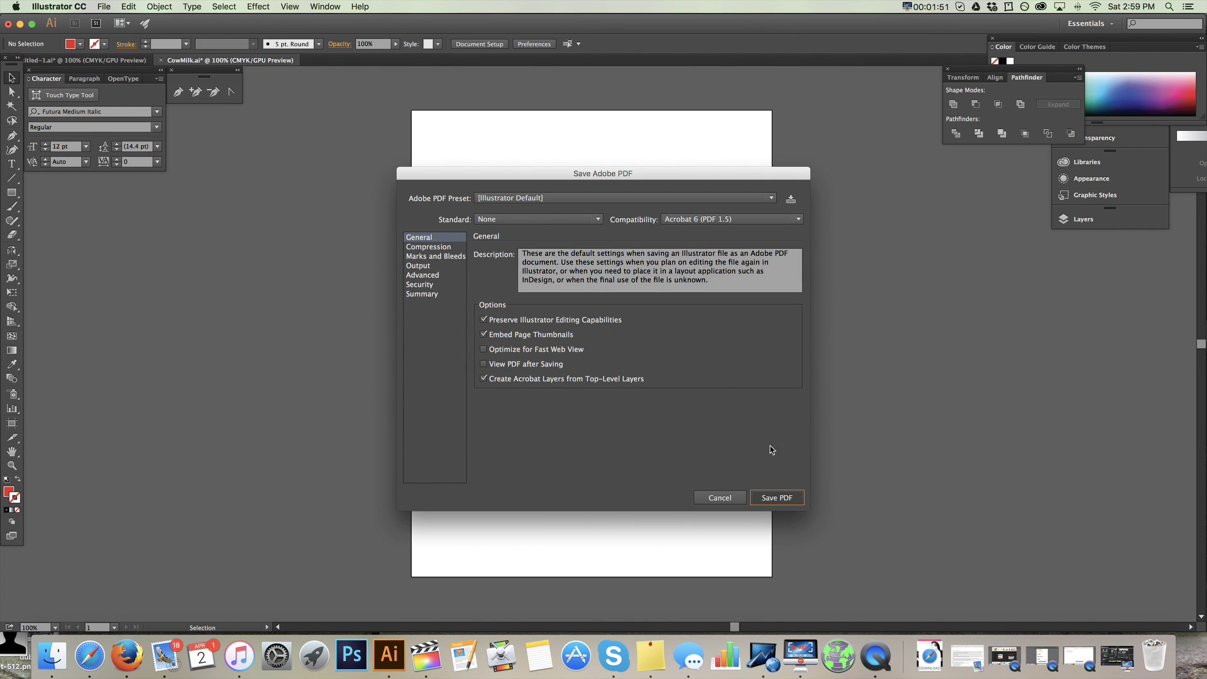
Scale the whole cow artwork down to a tiny size around its center and enlarge it to about 508 pt wide.
{"action": "left_click_drag", "start_coordinate": [757, 468], "coordinate": [486, 224]}
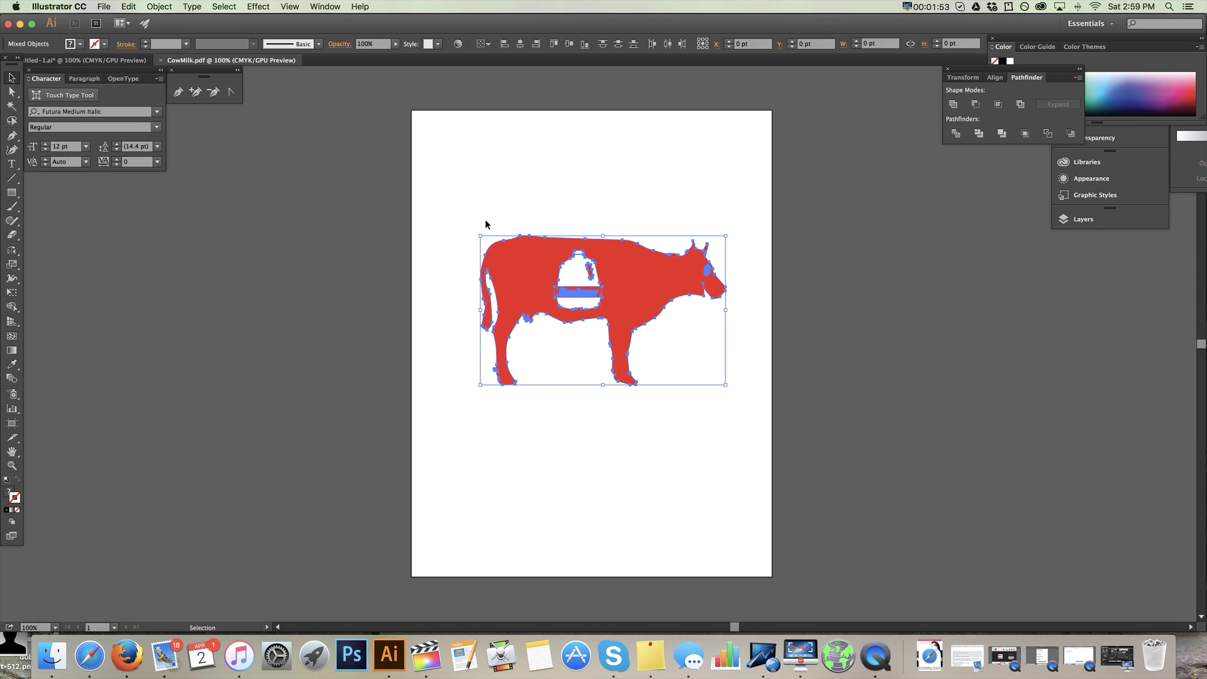
{"action": "left_click_drag", "start_coordinate": [725, 387], "coordinate": [611, 316]}
{"action": "left_click", "coordinate": [612, 406]}
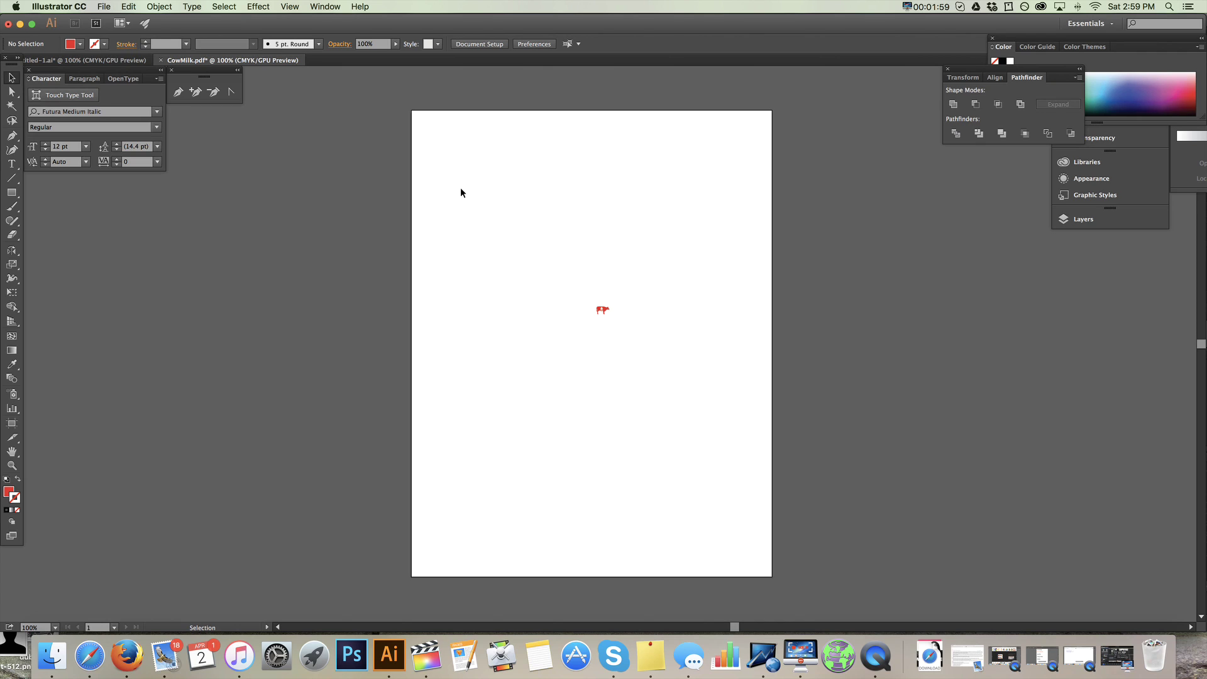
{"action": "left_click_drag", "start_coordinate": [461, 192], "coordinate": [712, 448]}
{"action": "left_click_drag", "start_coordinate": [609, 315], "coordinate": [723, 453]}
{"action": "left_click", "coordinate": [680, 474]}
Examine the cow's curved edge and the "Streetwear" lettering at very high magnification.
{"action": "scroll", "coordinate": [658, 293], "scroll_direction": "up", "scroll_amount": 10}
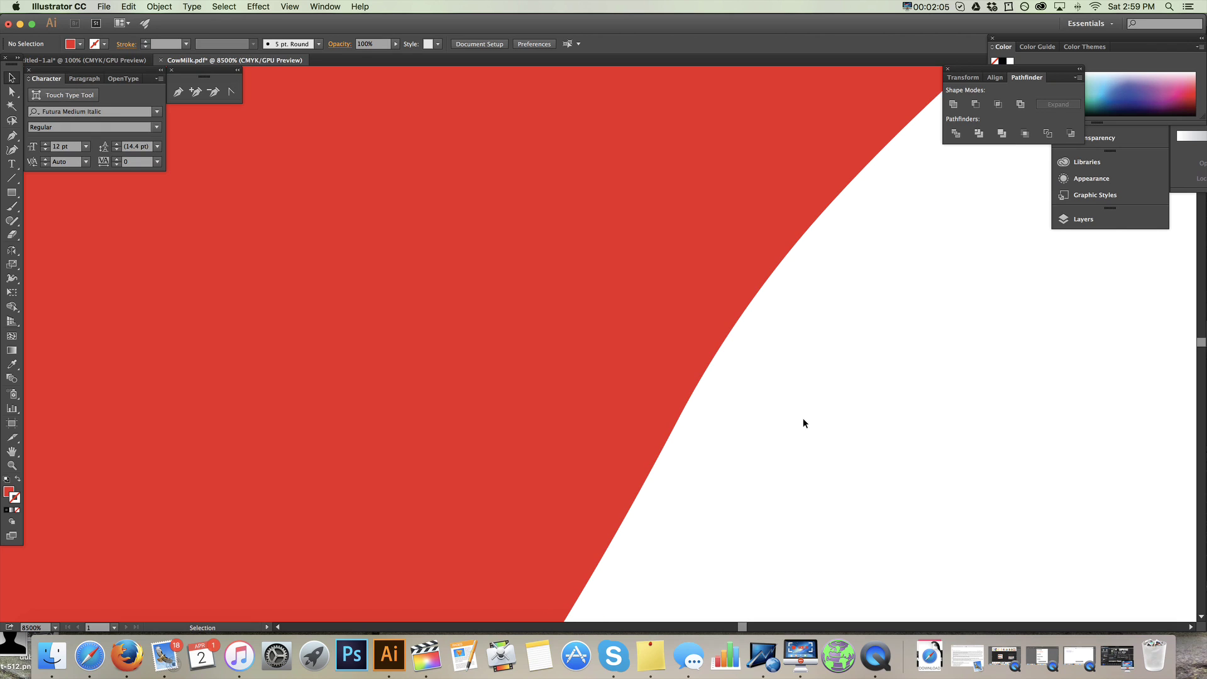
{"action": "scroll", "coordinate": [635, 333], "scroll_direction": "down", "scroll_amount": 10}
{"action": "left_click", "coordinate": [510, 343]}
{"action": "scroll", "coordinate": [511, 343], "scroll_direction": "up", "scroll_amount": 10}
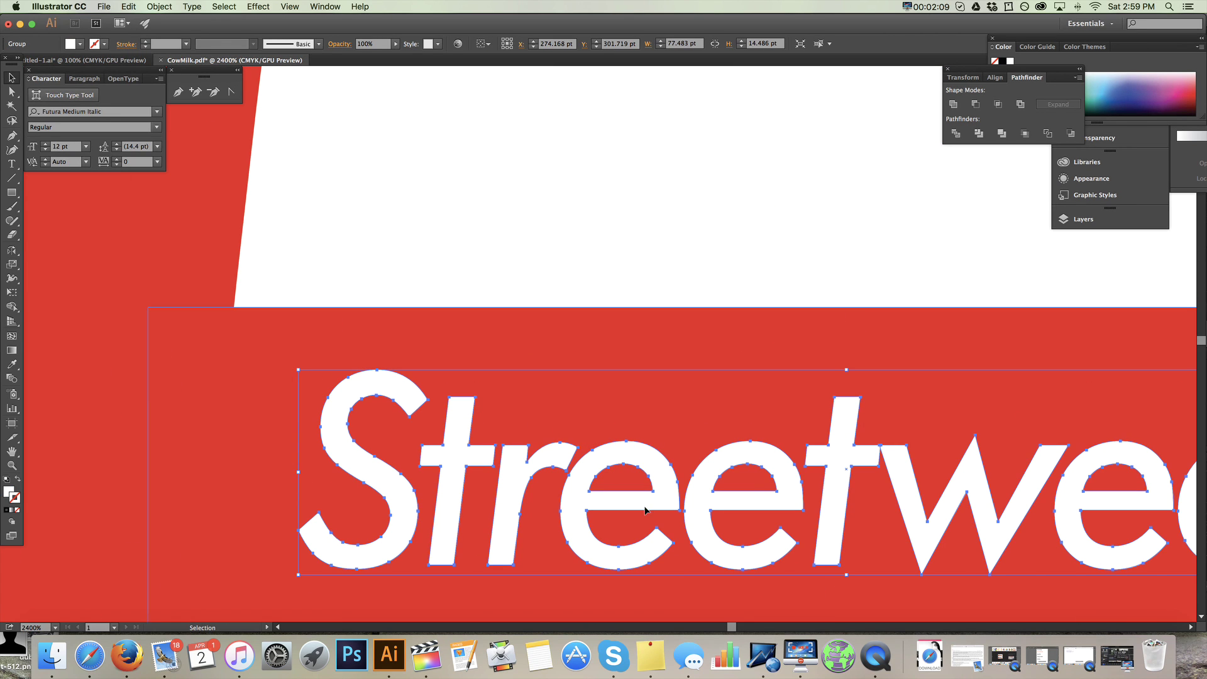
Shrink the whole cow artwork to about 22 pt wide and return it to its full size.
{"action": "scroll", "coordinate": [604, 350], "scroll_direction": "down", "scroll_amount": 8}
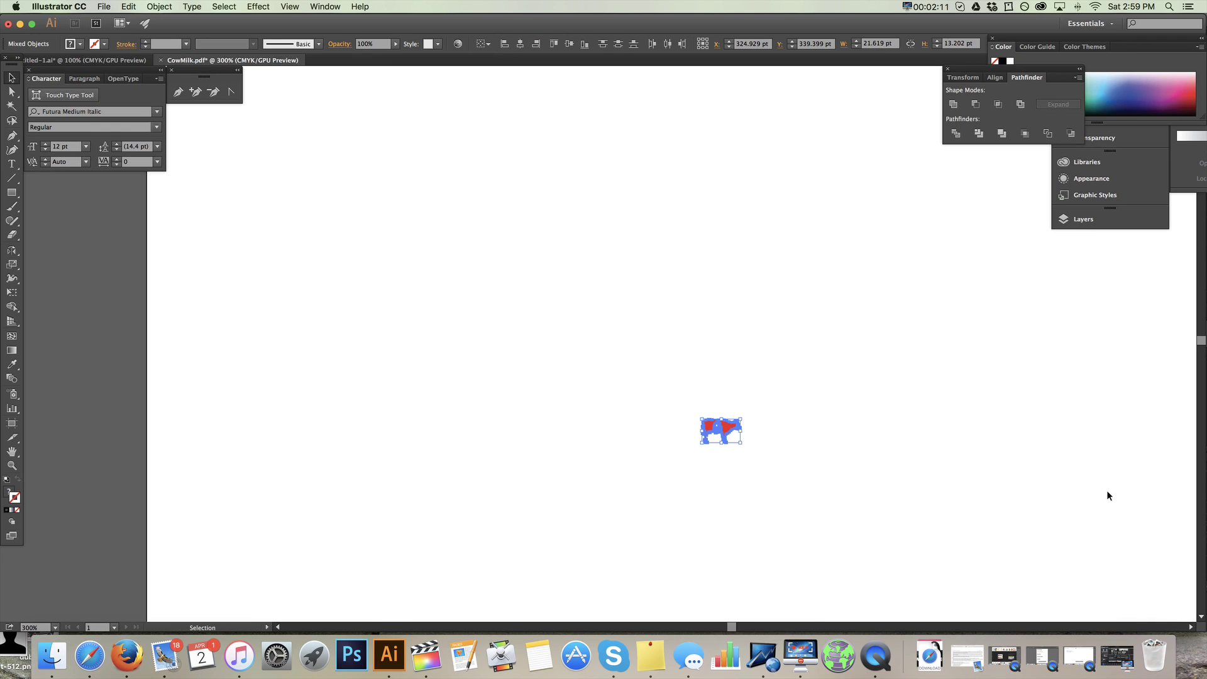
{"action": "scroll", "coordinate": [1104, 492], "scroll_direction": "up", "scroll_amount": 5}
{"action": "left_click", "coordinate": [837, 427], "text": "shift"}
{"action": "left_click", "coordinate": [611, 489]}
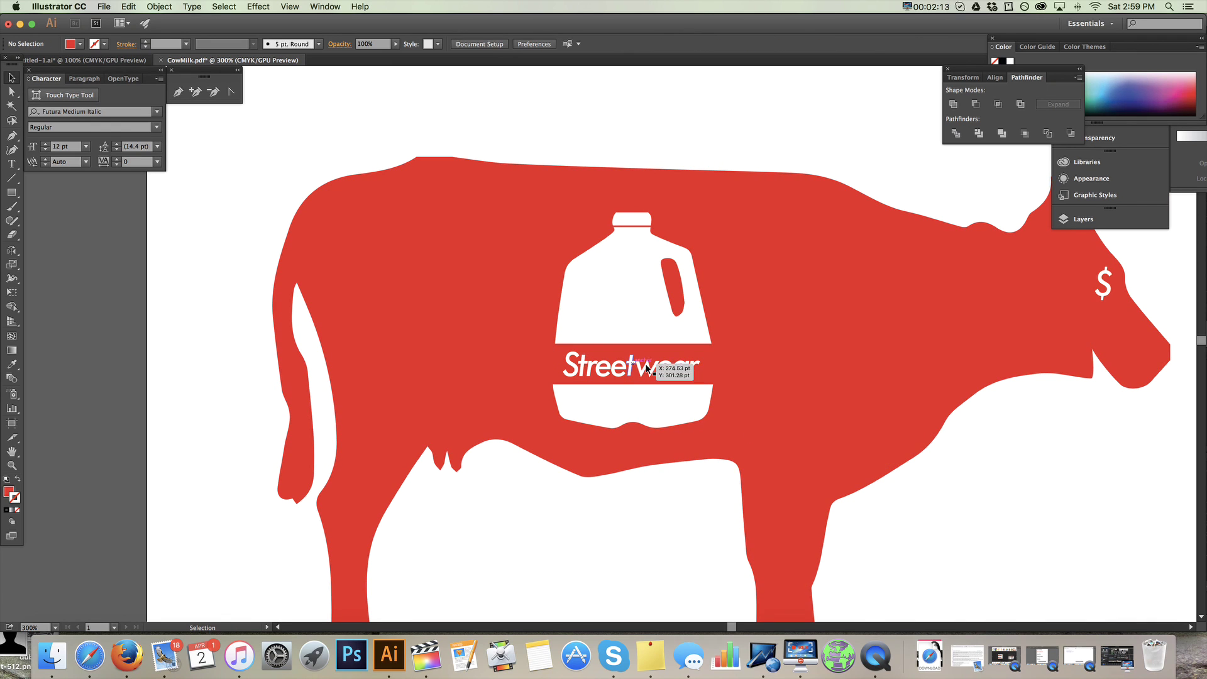
Examine the full cow design, the milk jug and the "Streetwear" label at several magnifications.
{"action": "scroll", "coordinate": [711, 352], "scroll_direction": "right", "scroll_amount": 5}
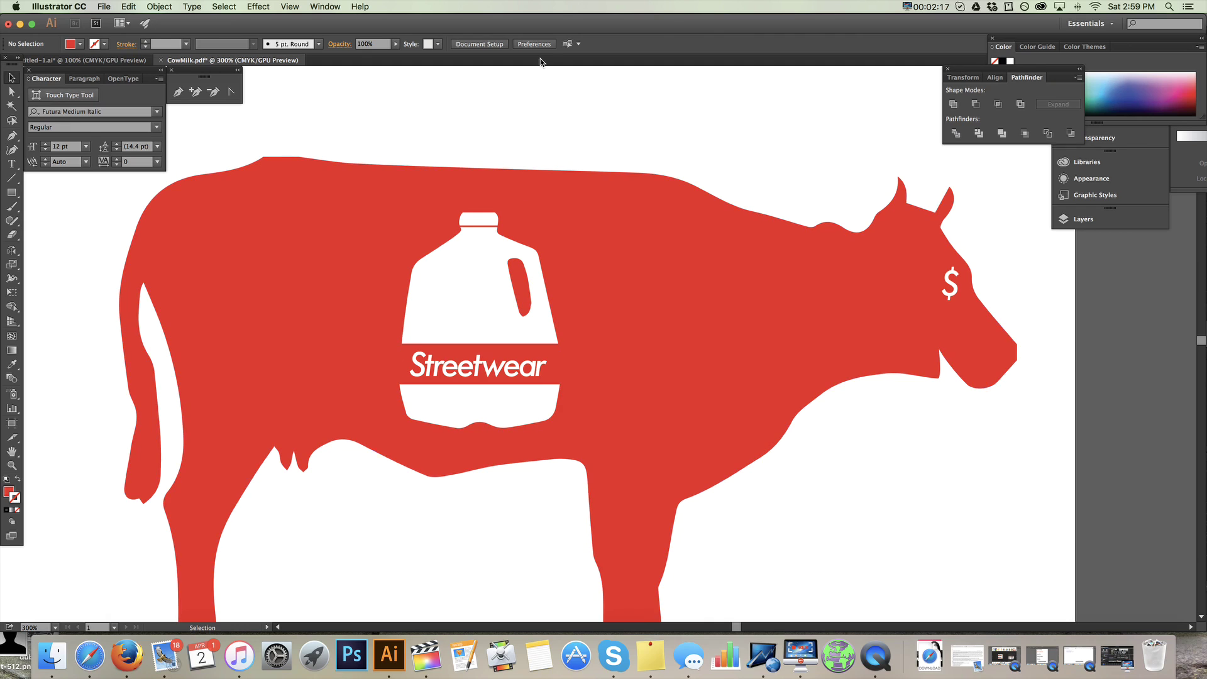
{"action": "scroll", "coordinate": [556, 73], "scroll_direction": "down", "scroll_amount": 2}
{"action": "scroll", "coordinate": [639, 224], "scroll_direction": "up", "scroll_amount": 3}
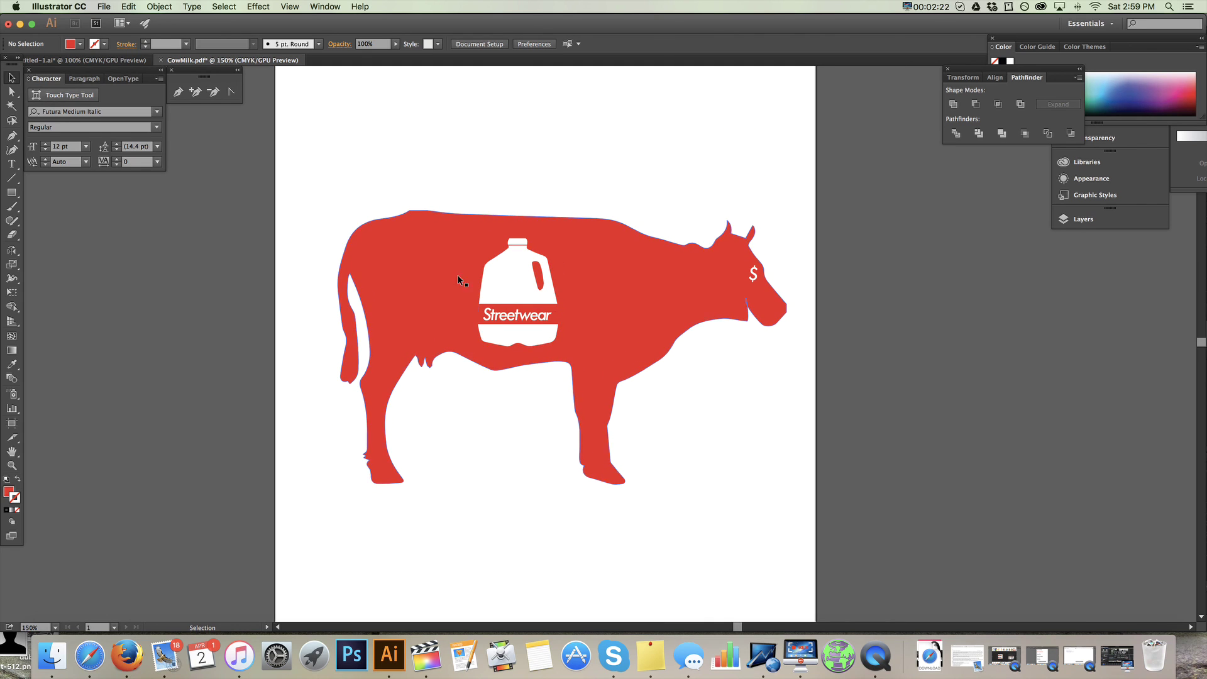
{"action": "scroll", "coordinate": [519, 327], "scroll_direction": "up", "scroll_amount": 7}
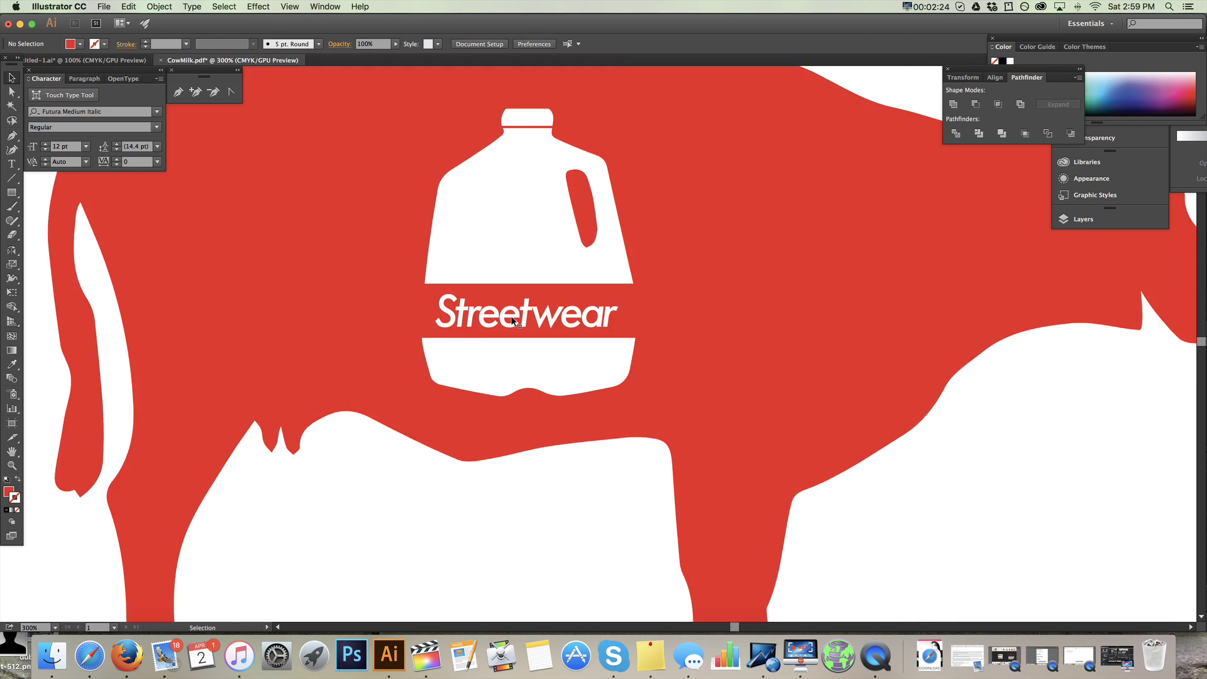
{"action": "scroll", "coordinate": [520, 401], "scroll_direction": "down", "scroll_amount": 3}
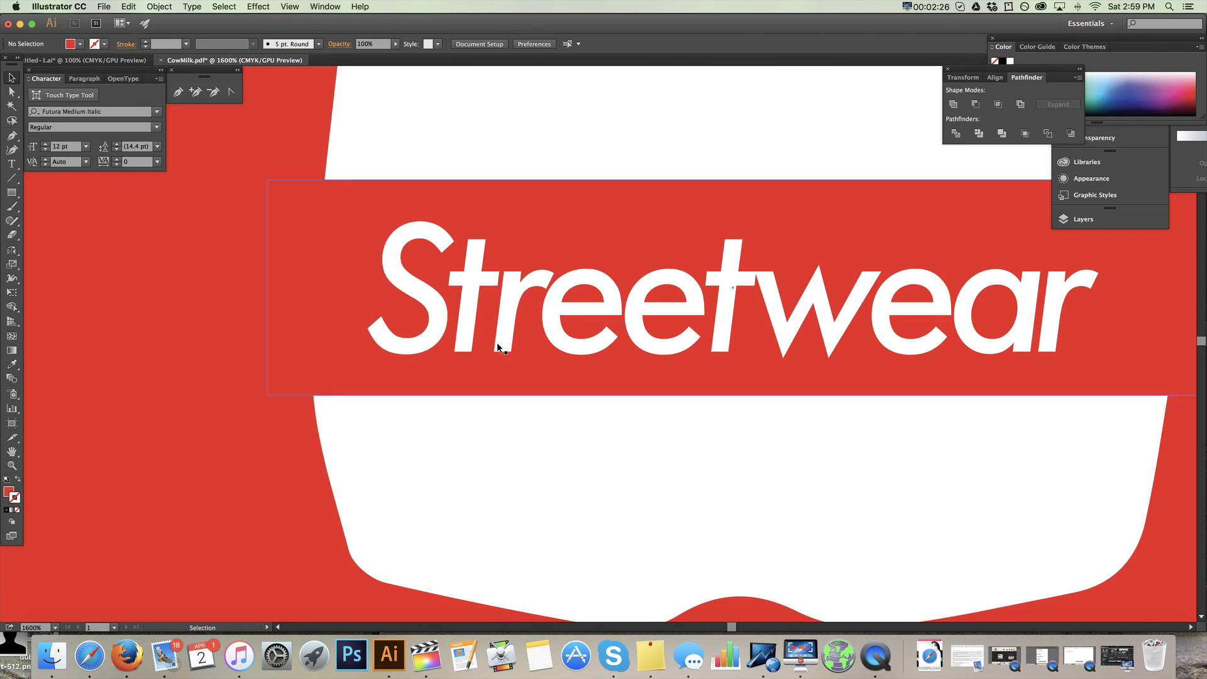
{"action": "scroll", "coordinate": [444, 396], "scroll_direction": "down", "scroll_amount": 5}
{"action": "scroll", "coordinate": [444, 393], "scroll_direction": "left", "scroll_amount": 3}
Add a 1 pt black stroke around the red cow silhouette.
{"action": "scroll", "coordinate": [296, 357], "scroll_direction": "up", "scroll_amount": 6}
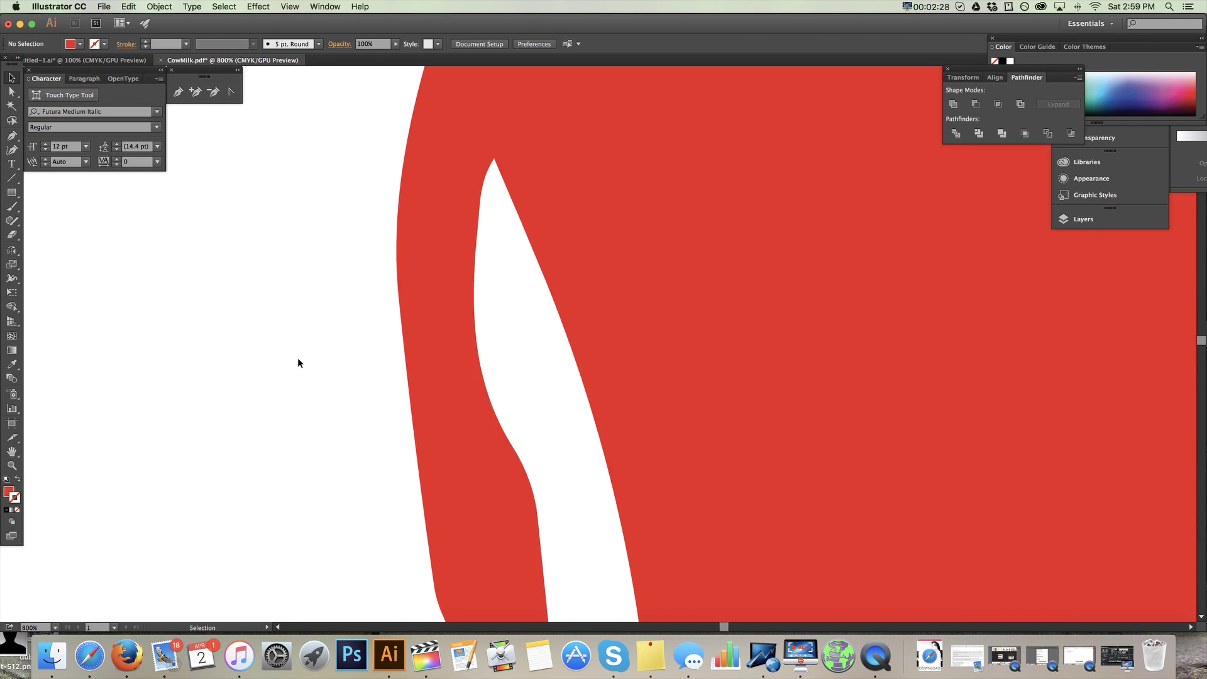
{"action": "left_click", "coordinate": [427, 375]}
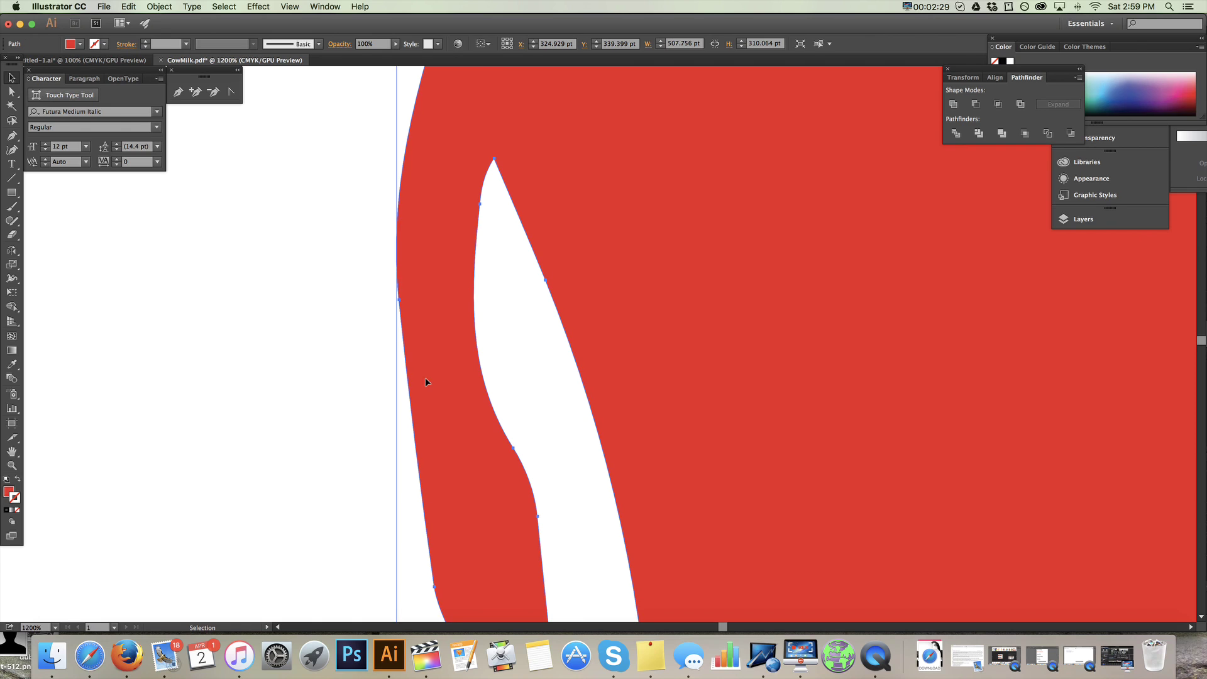
{"action": "left_click", "coordinate": [6, 511]}
{"action": "left_click", "coordinate": [362, 400]}
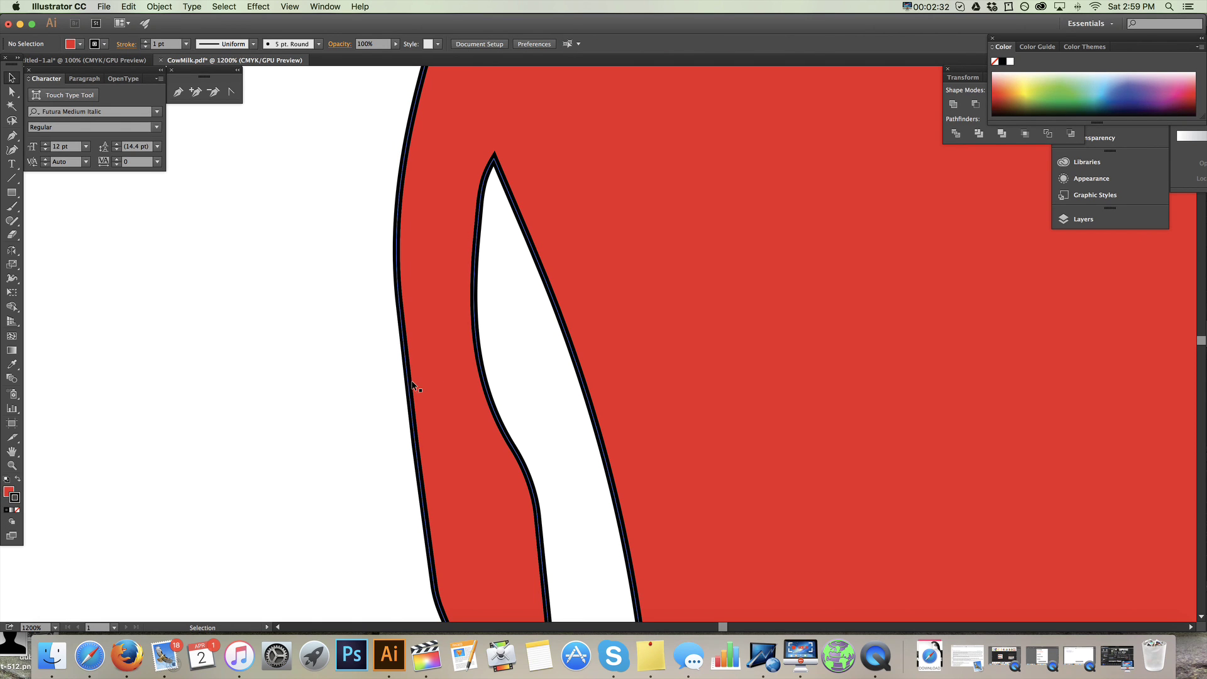
{"action": "left_click", "coordinate": [410, 384]}
{"action": "scroll", "coordinate": [333, 381], "scroll_direction": "down", "scroll_amount": 6}
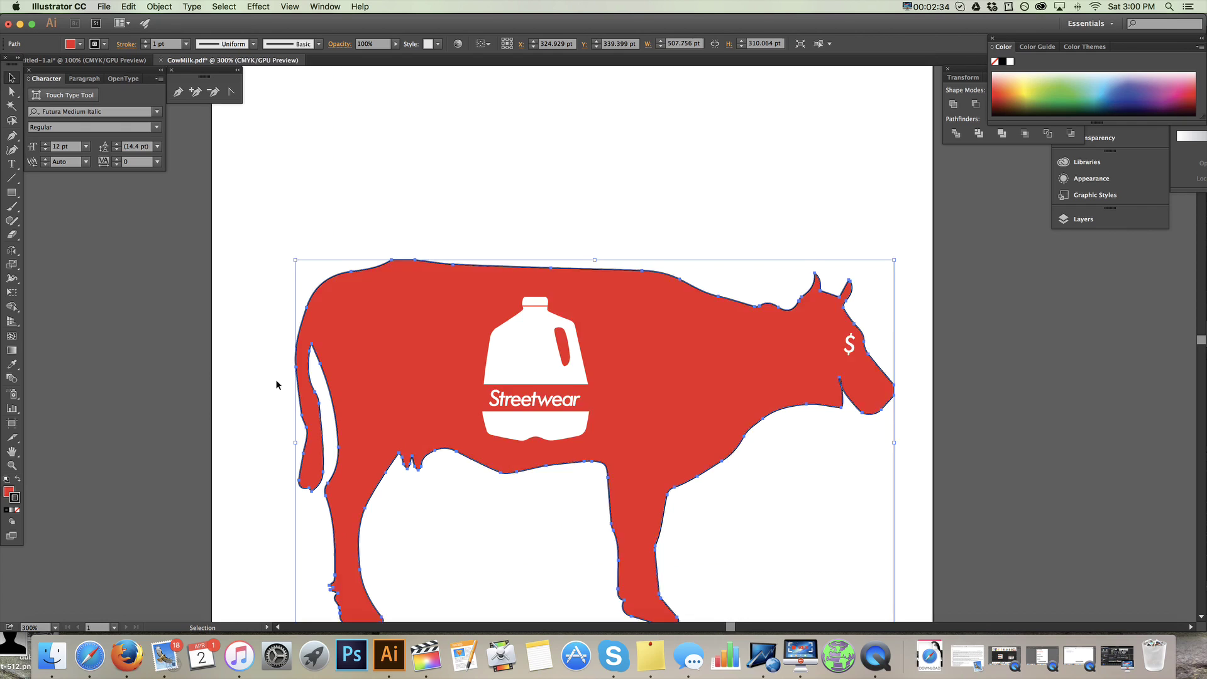
Try to scale down the cow artwork with its black stroke, and undo the attempt.
{"action": "left_click_drag", "start_coordinate": [741, 565], "coordinate": [542, 443]}
{"action": "left_click", "coordinate": [612, 482]}
{"action": "scroll", "coordinate": [523, 427], "scroll_direction": "up", "scroll_amount": 6}
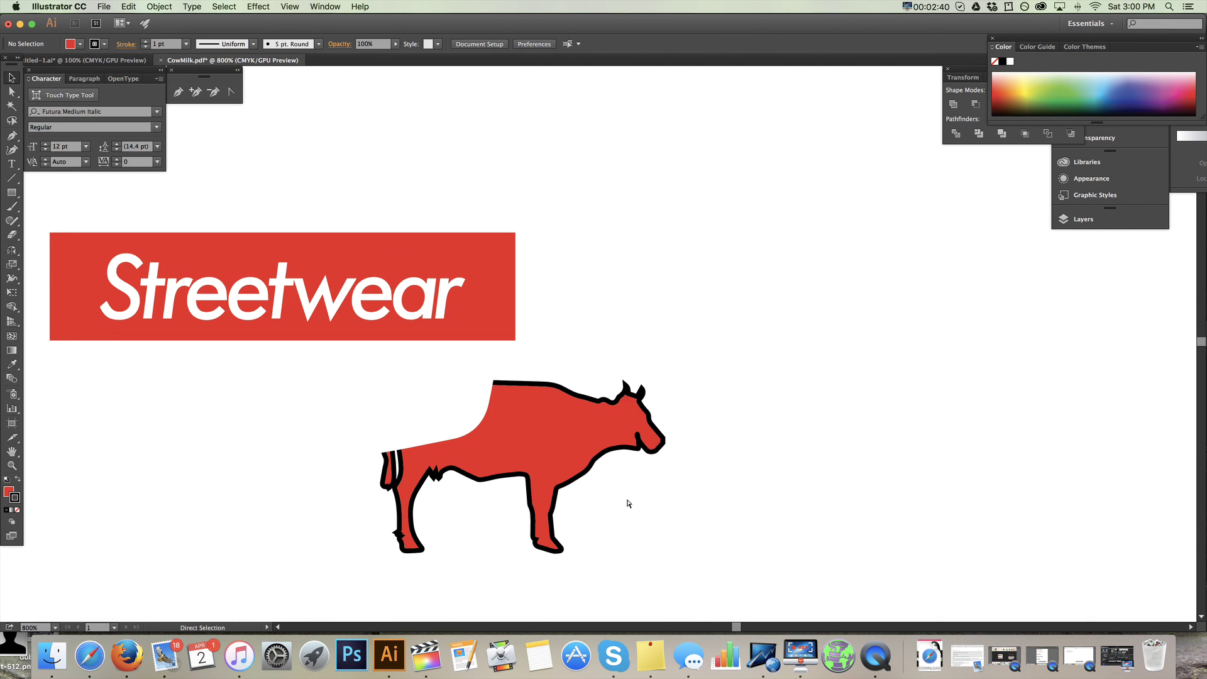
{"action": "key", "text": "super+z"}
{"action": "key", "text": "super+z"}
{"action": "key", "text": "super+1"}
Scale all the stroked artwork down to about 35 pt wide to check its outline, and undo the scaling.
{"action": "key", "text": "super+a"}
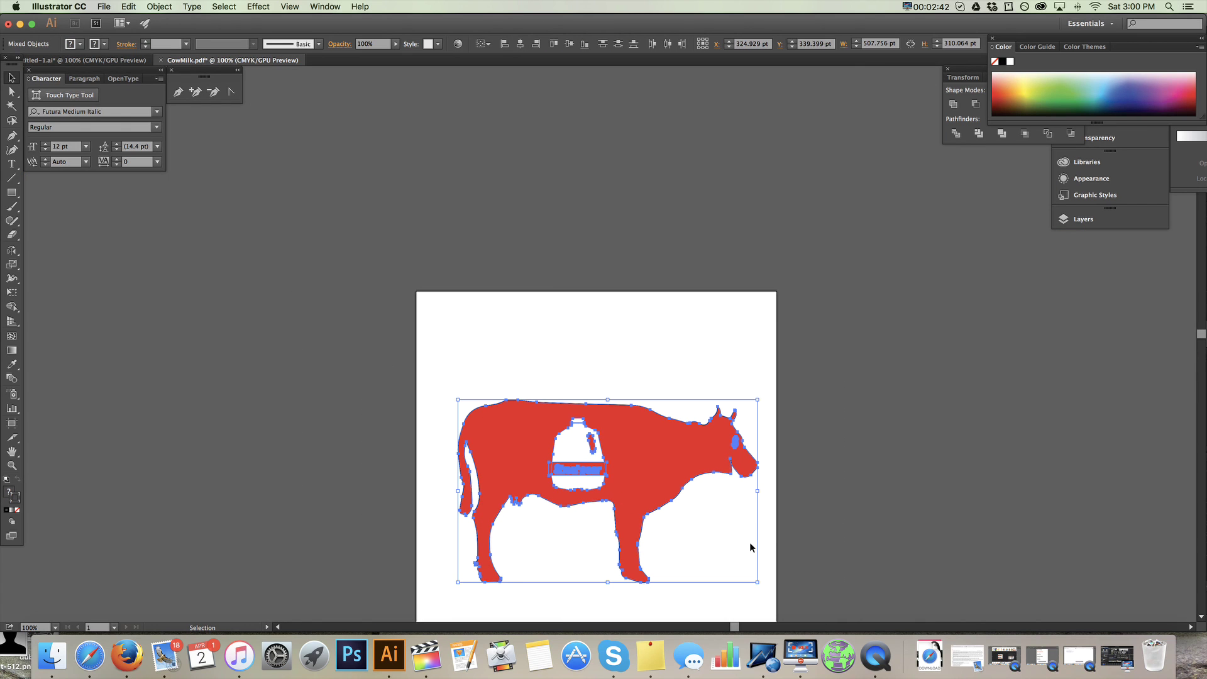
{"action": "left_click_drag", "start_coordinate": [758, 583], "coordinate": [609, 495]}
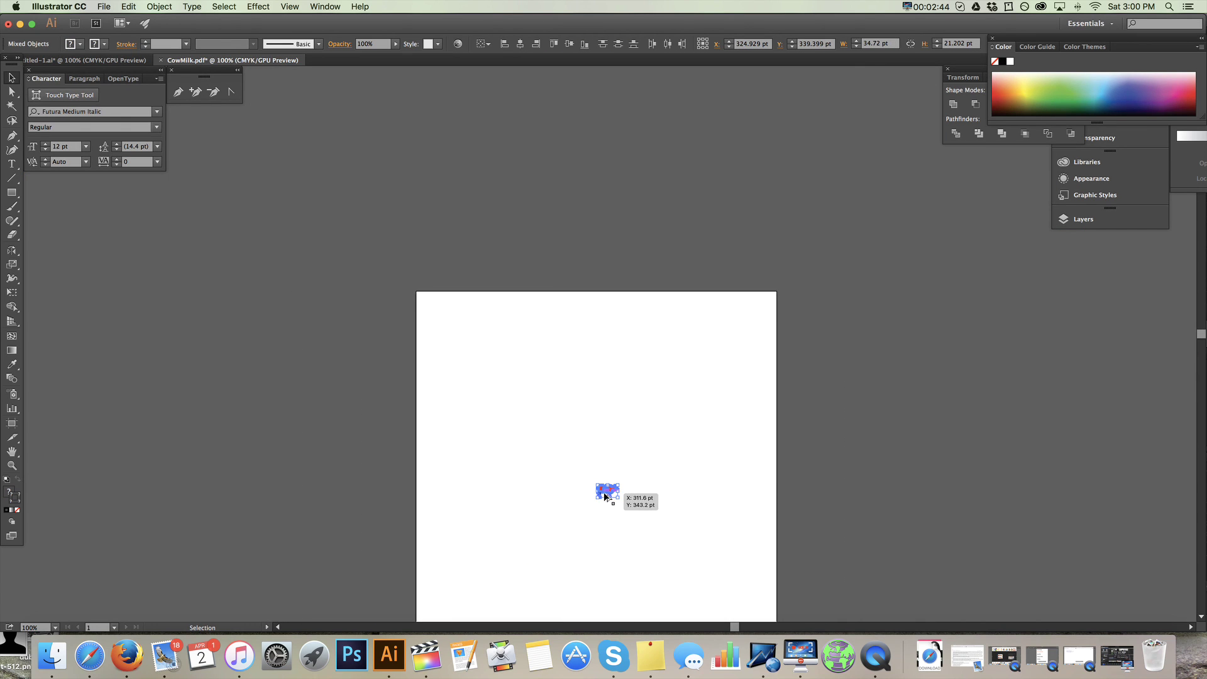
{"action": "scroll", "coordinate": [613, 497], "scroll_direction": "up", "scroll_amount": 8}
{"action": "left_click", "coordinate": [615, 498]}
{"action": "scroll", "coordinate": [615, 497], "scroll_direction": "up", "scroll_amount": 3}
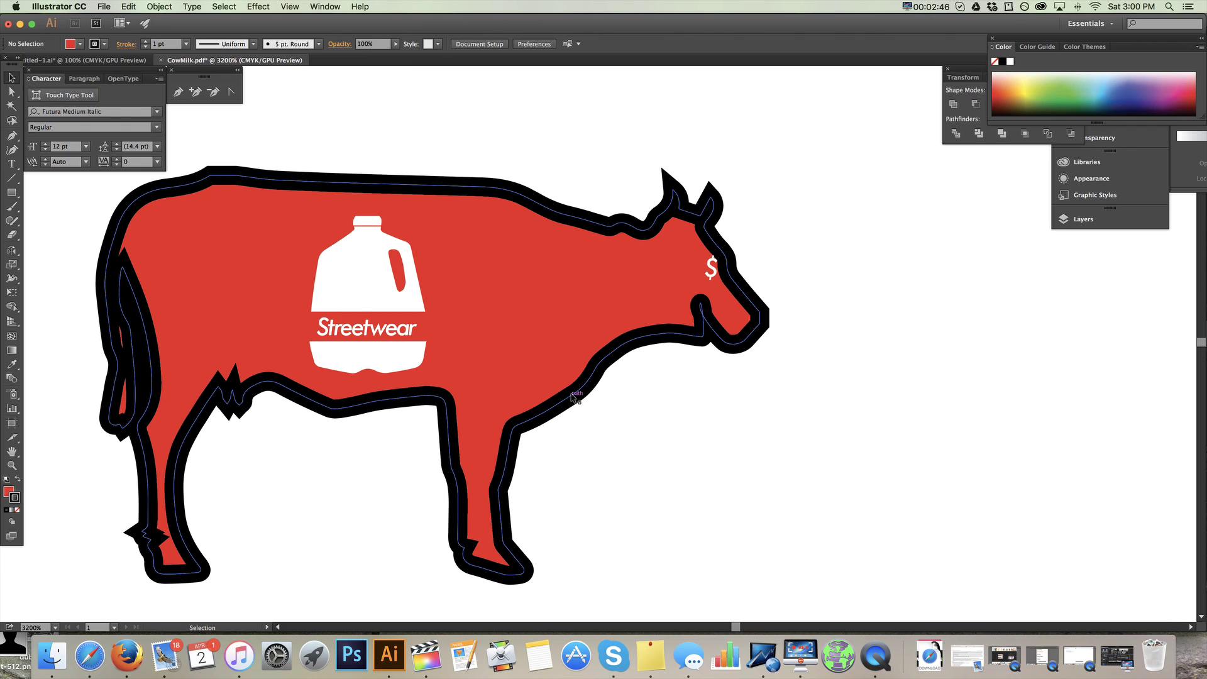
{"action": "key", "text": "super+z"}
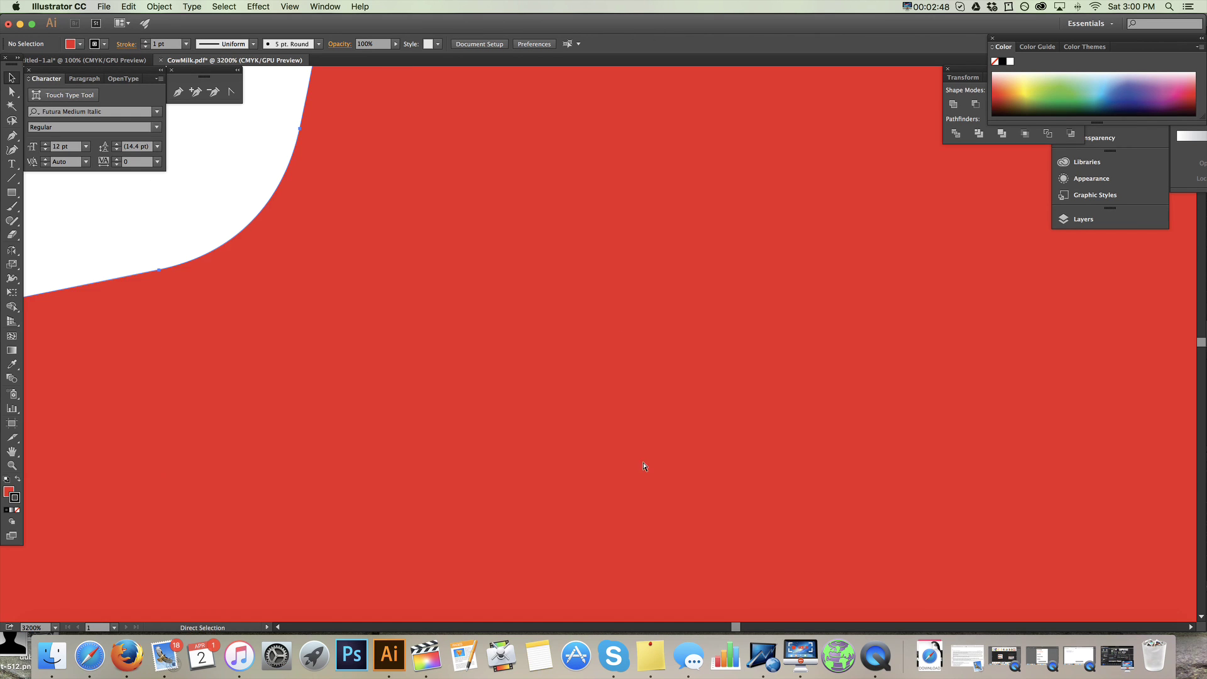
{"action": "scroll", "coordinate": [656, 487], "scroll_direction": "down", "scroll_amount": 10}
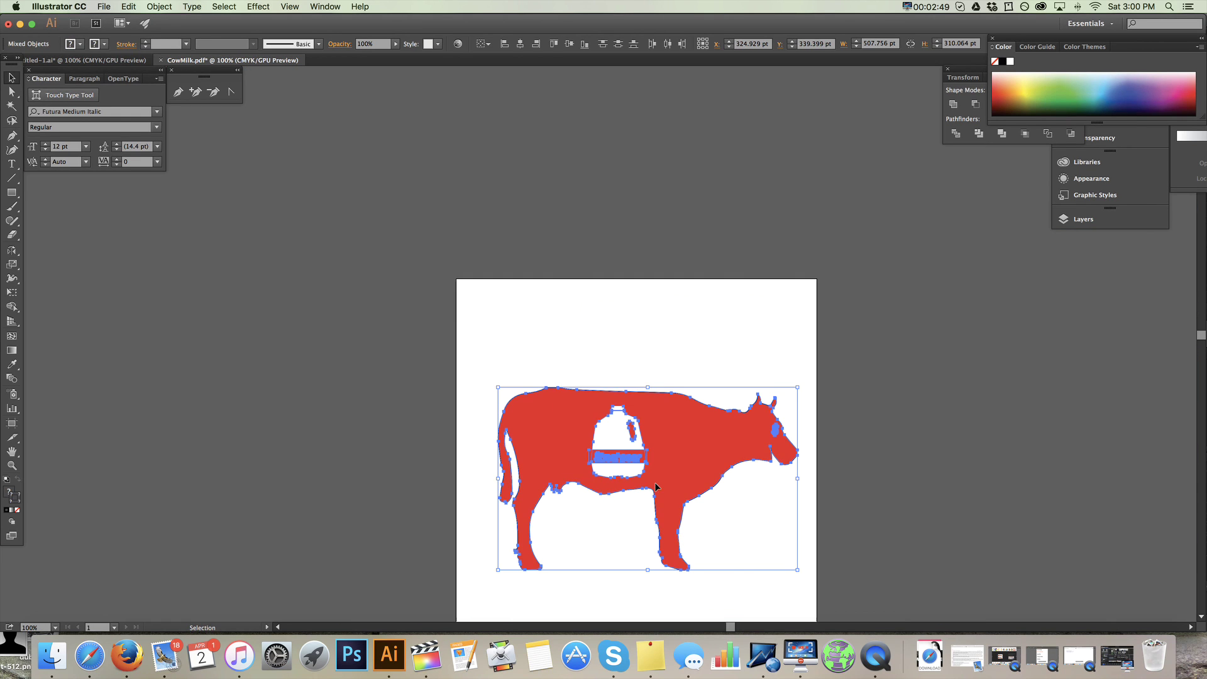
{"action": "left_click", "coordinate": [778, 545]}
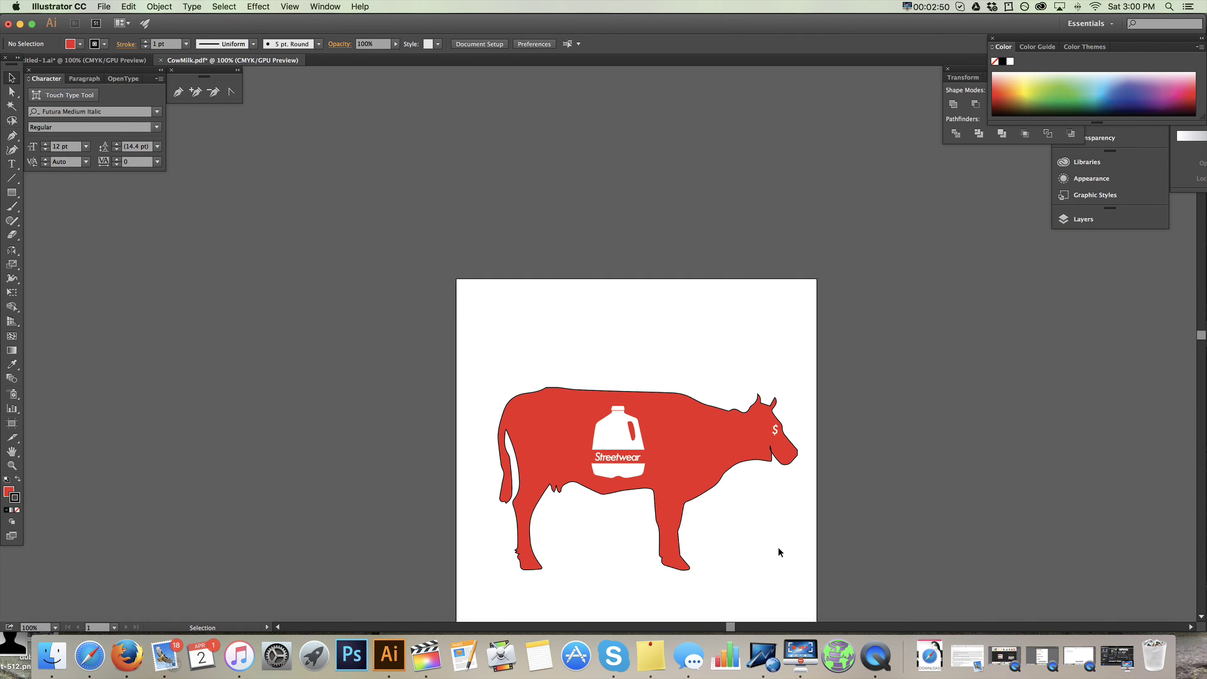
Convert the cow silhouette's black stroke into filled shapes with Outline Stroke.
{"action": "scroll", "coordinate": [757, 550], "scroll_direction": "down", "scroll_amount": 1}
{"action": "scroll", "coordinate": [491, 337], "scroll_direction": "up", "scroll_amount": 6}
{"action": "scroll", "coordinate": [719, 303], "scroll_direction": "down", "scroll_amount": 1}
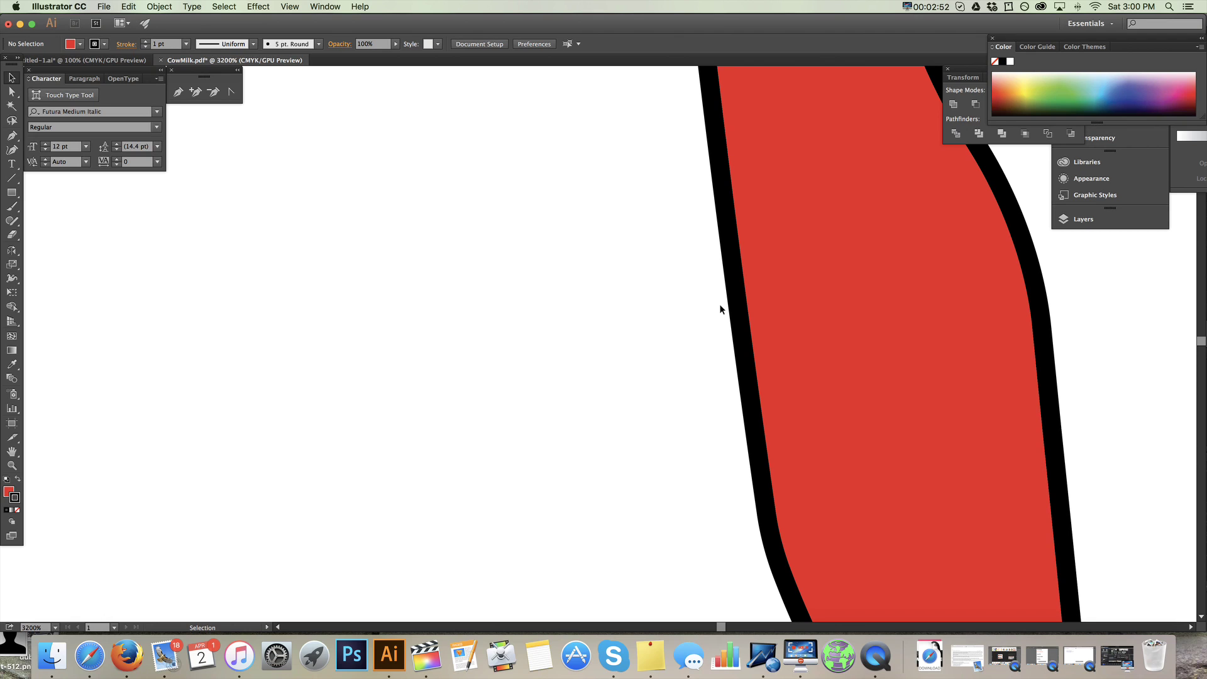
{"action": "left_click_drag", "start_coordinate": [719, 306], "coordinate": [538, 322]}
{"action": "scroll", "coordinate": [538, 315], "scroll_direction": "down", "scroll_amount": 3}
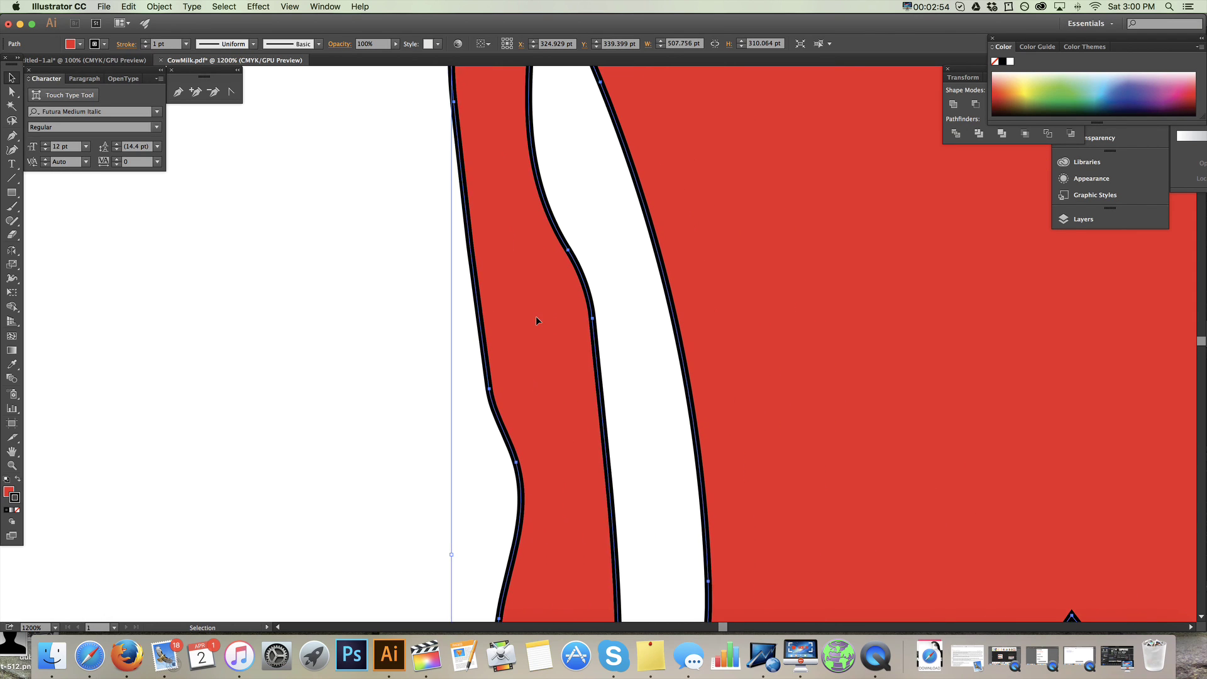
{"action": "left_click", "coordinate": [258, 6]}
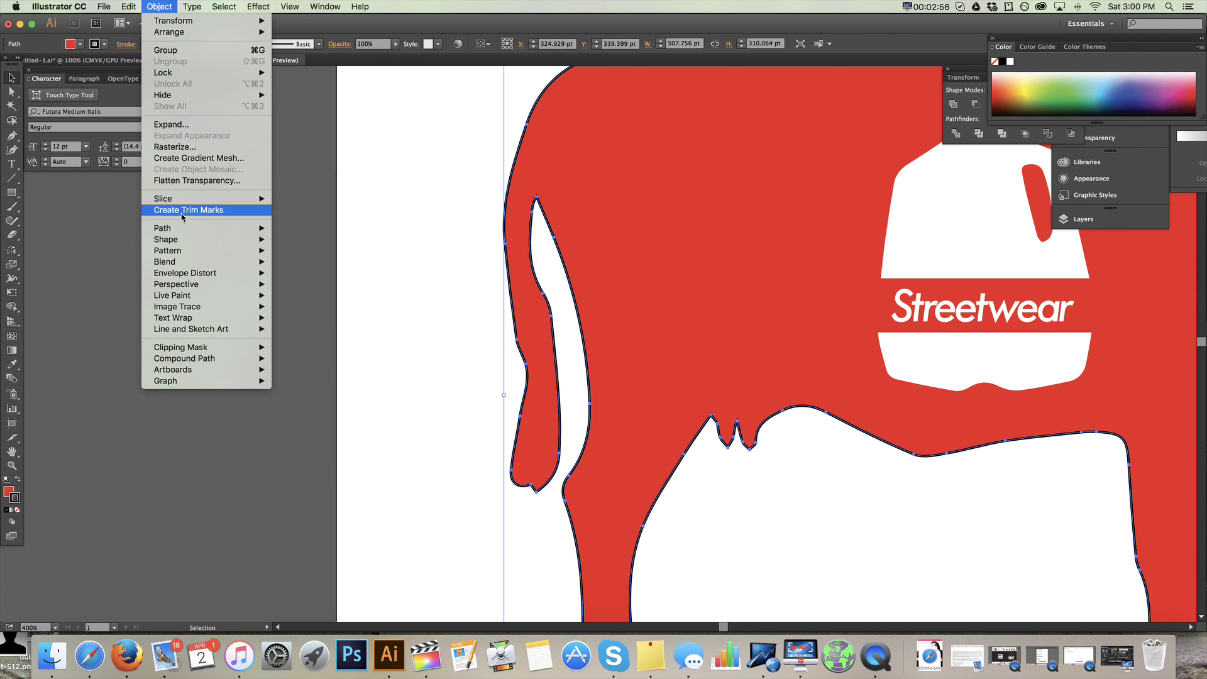
{"action": "mouse_move", "coordinate": [178, 231]}
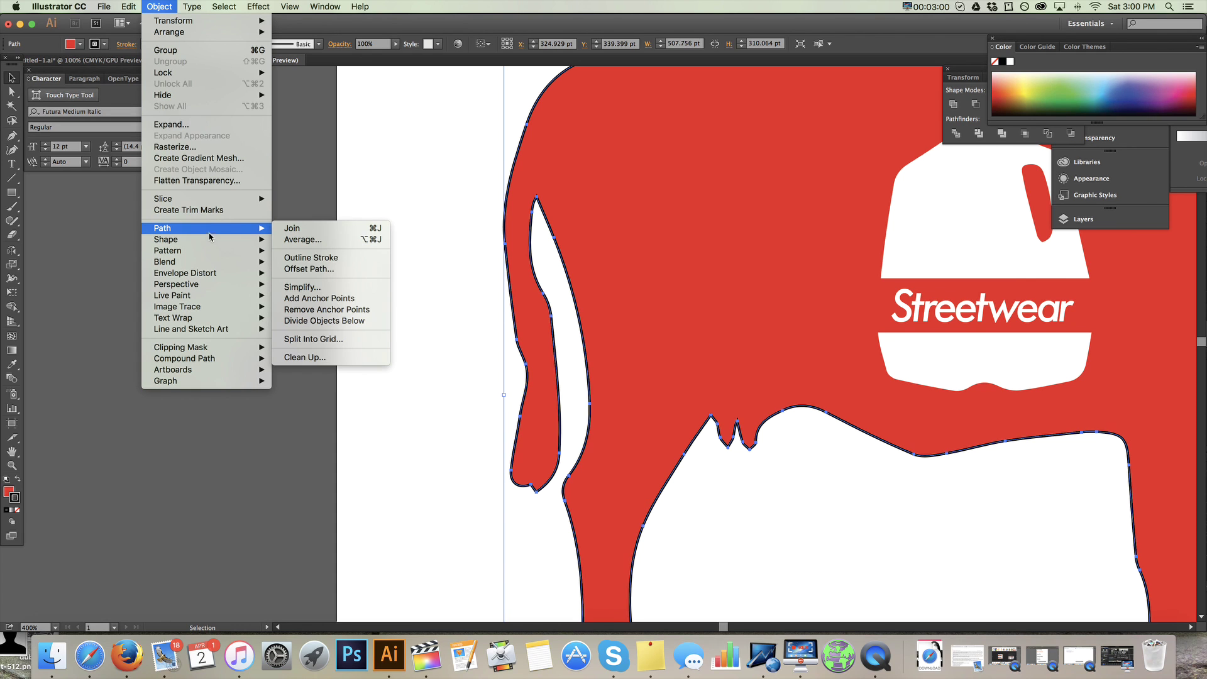
{"action": "left_click", "coordinate": [305, 262]}
{"action": "scroll", "coordinate": [516, 302], "scroll_direction": "up", "scroll_amount": 5}
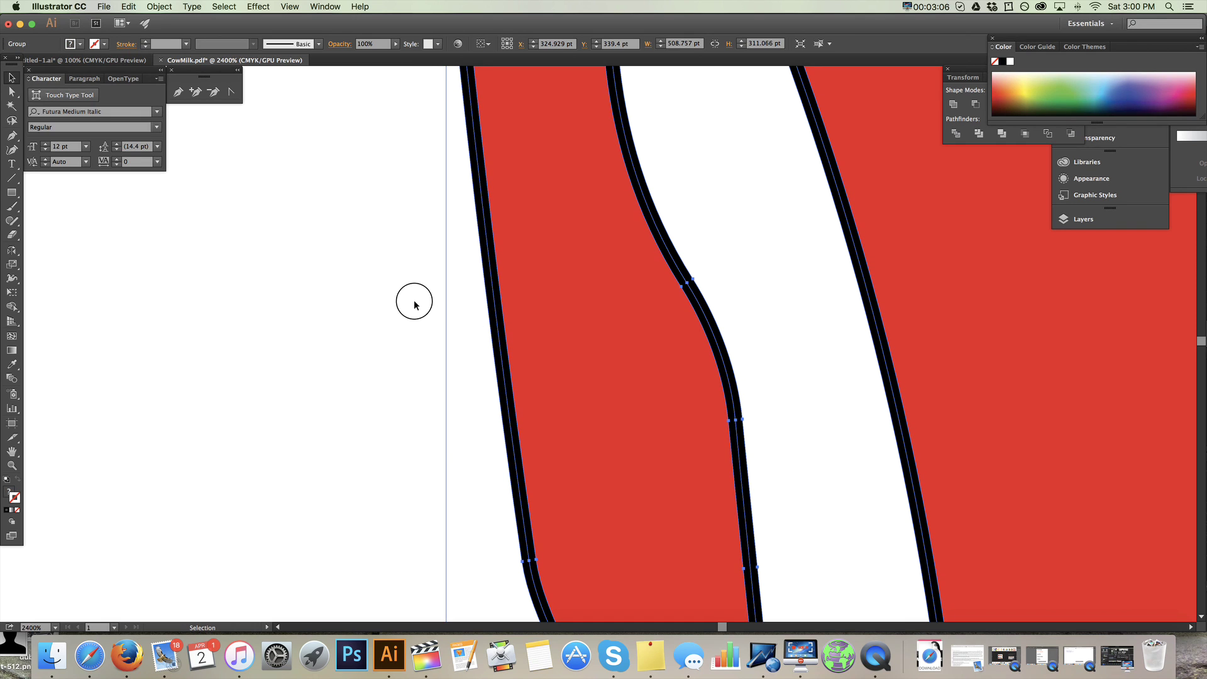
Scale the whole artwork with its outlined stroke down to about 25 pt wide and examine the cow's edge.
{"action": "left_click_drag", "start_coordinate": [414, 304], "coordinate": [335, 304]}
{"action": "key", "text": "super+z"}
{"action": "key", "text": "super+0"}
{"action": "left_click_drag", "start_coordinate": [854, 533], "coordinate": [463, 266]}
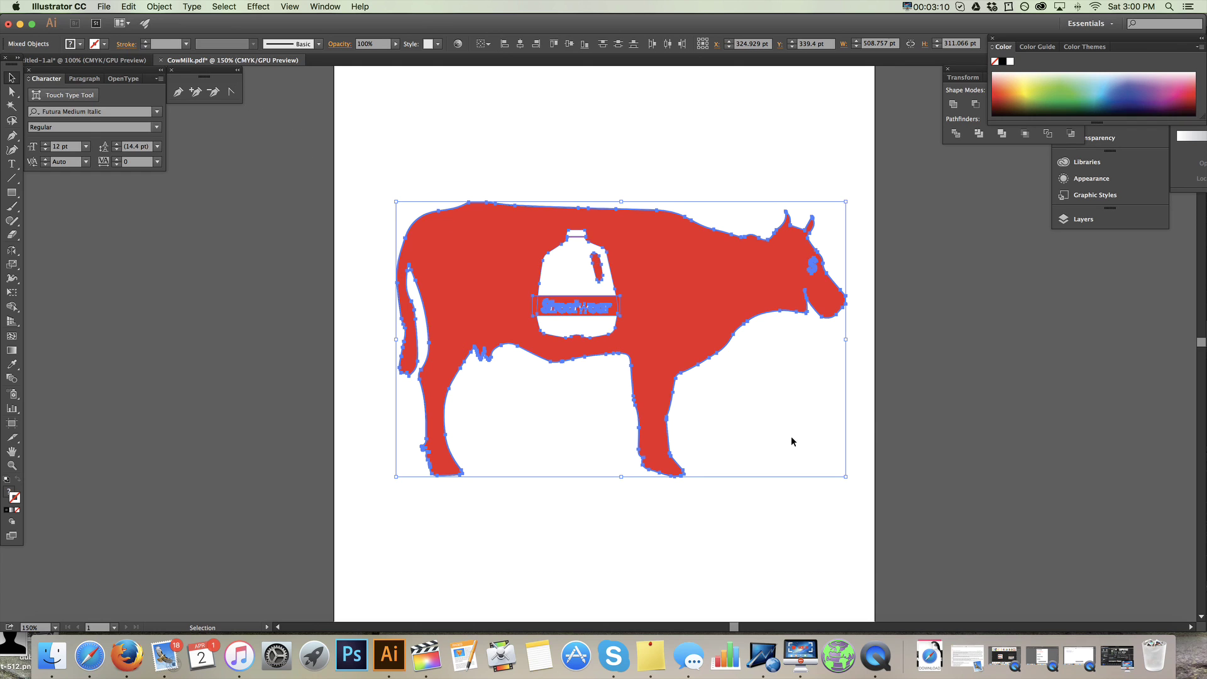
{"action": "left_click_drag", "start_coordinate": [847, 477], "coordinate": [620, 337]}
{"action": "key", "text": "super+equal"}
{"action": "key", "text": "super+equal"}
{"action": "scroll", "coordinate": [625, 342], "scroll_direction": "up", "scroll_amount": 10}
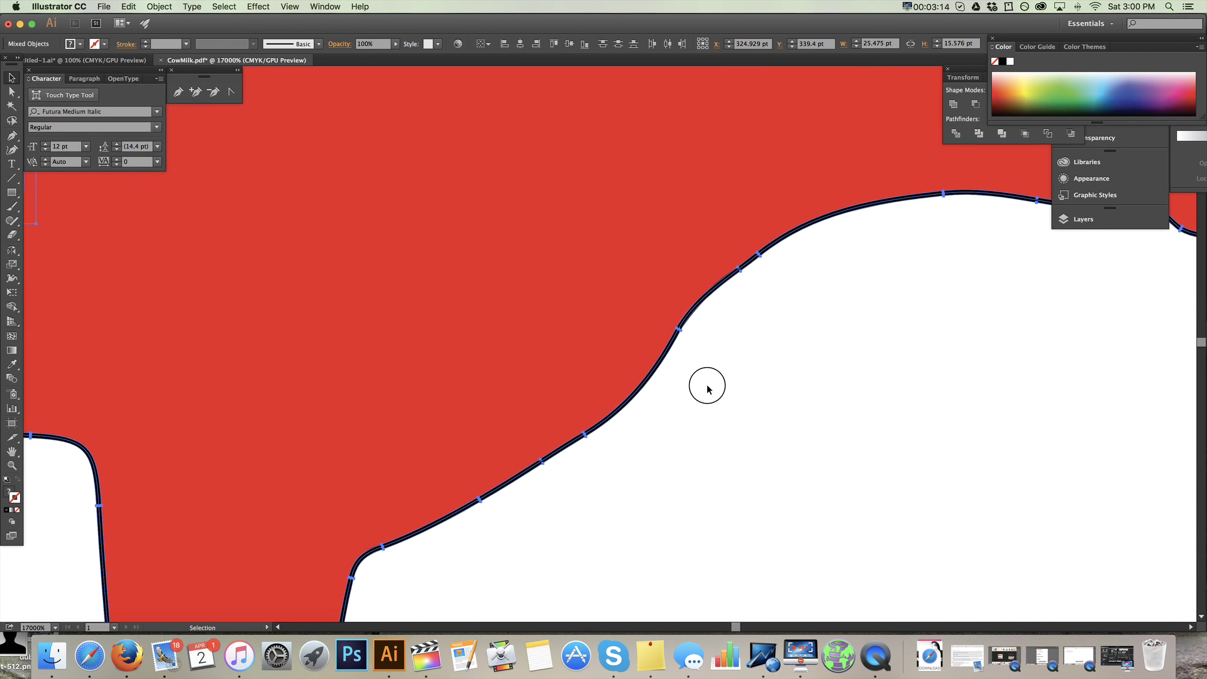
Undo the last size reduction and the Outline Stroke conversion, and select the cow silhouette.
{"action": "left_click", "coordinate": [705, 385]}
{"action": "key", "text": "super+z"}
{"action": "key", "text": "super+z"}
{"action": "key", "text": "super+z"}
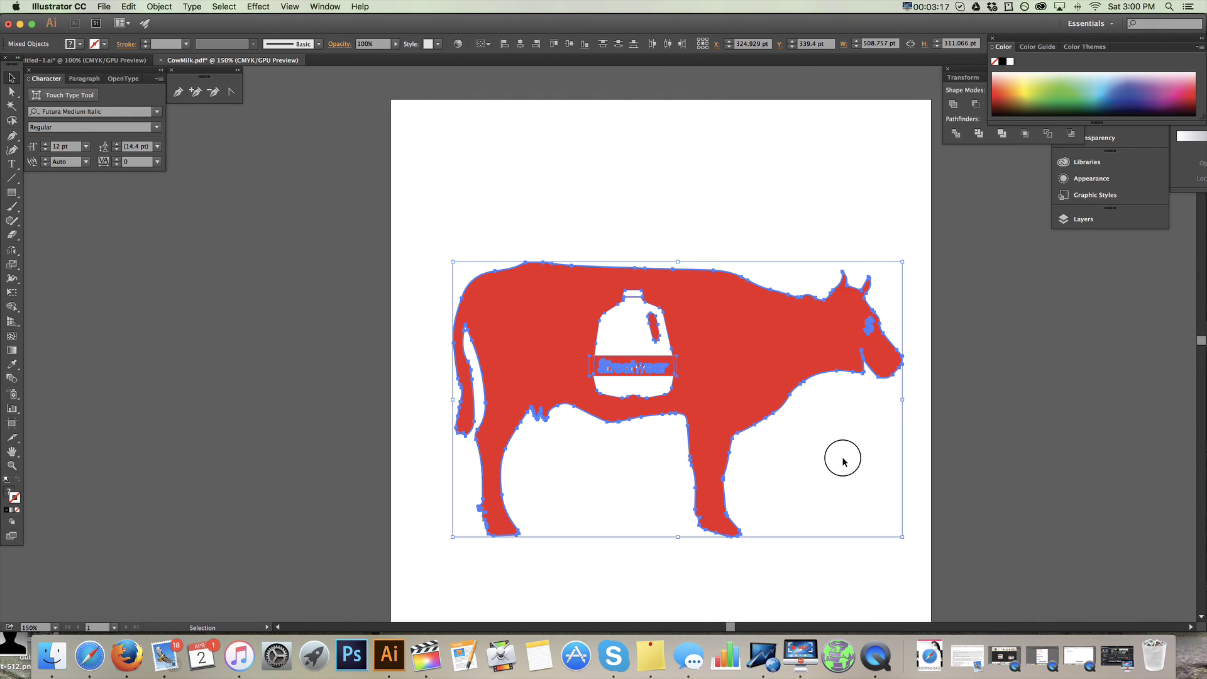
{"action": "left_click", "coordinate": [842, 462]}
{"action": "scroll", "coordinate": [841, 459], "scroll_direction": "down", "scroll_amount": 3}
{"action": "scroll", "coordinate": [840, 457], "scroll_direction": "right", "scroll_amount": 2}
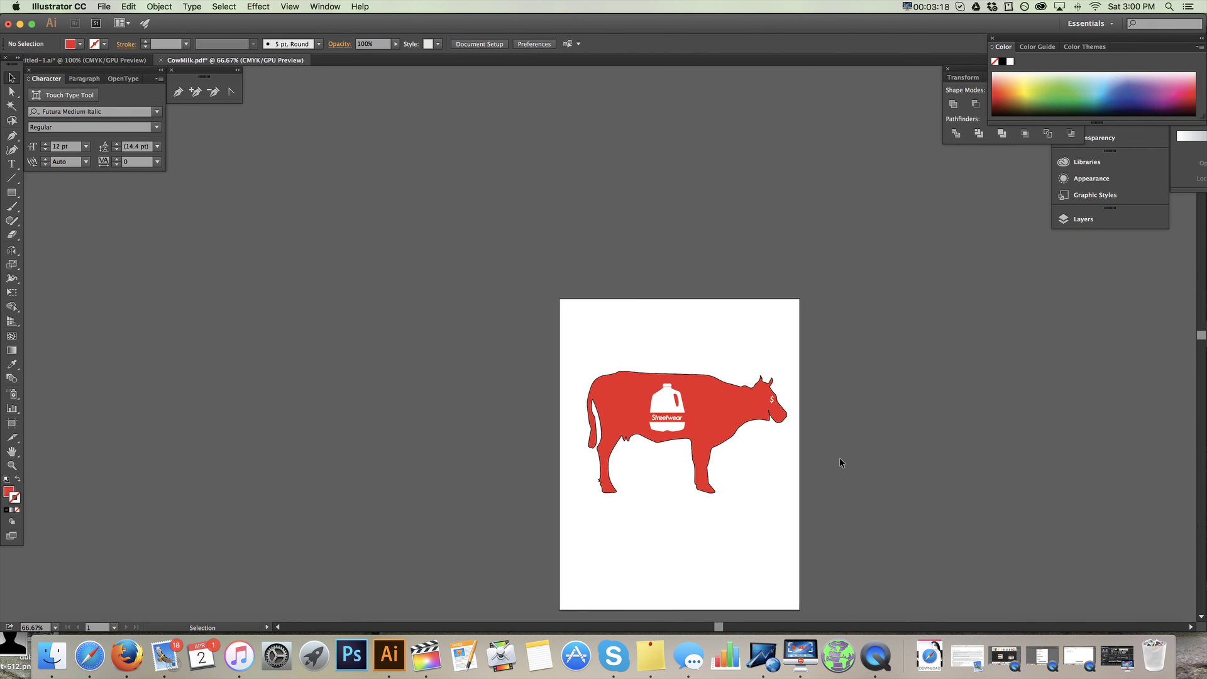
{"action": "scroll", "coordinate": [742, 443], "scroll_direction": "up", "scroll_amount": 4}
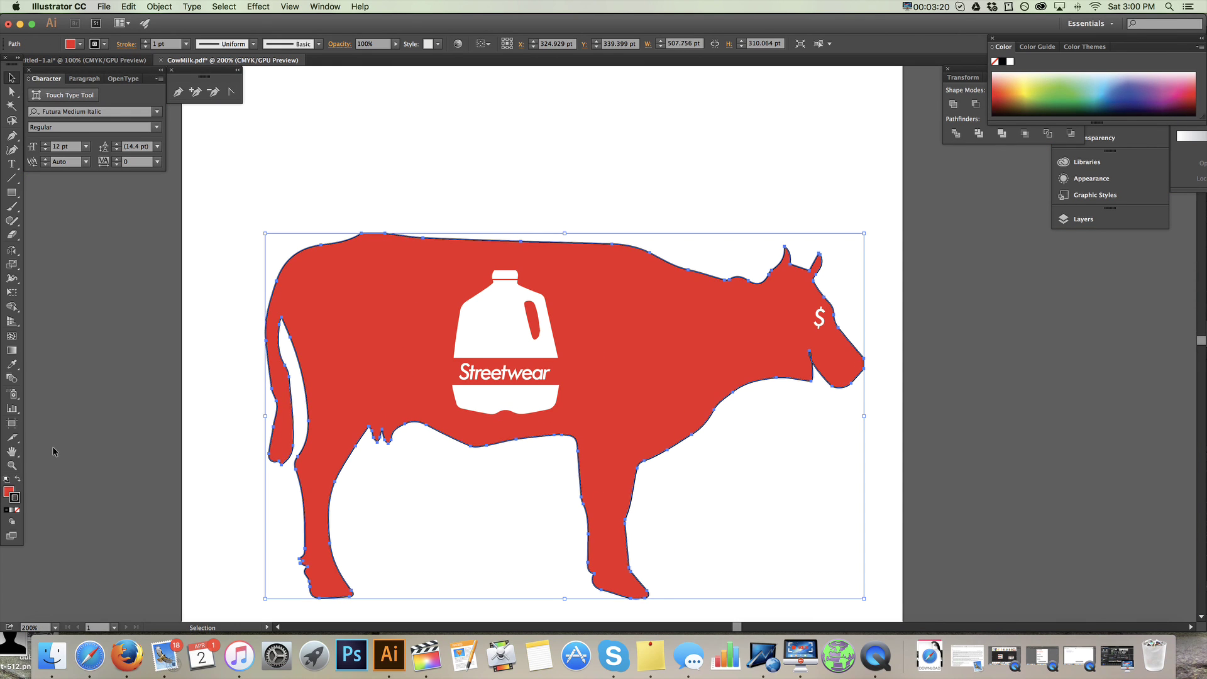
Remove the black stroke from the cow silhouette, keeping only its red fill.
{"action": "key", "text": "Delete"}
{"action": "key", "text": "super+z"}
{"action": "left_click", "coordinate": [17, 511]}
{"action": "left_click", "coordinate": [98, 411]}
{"action": "scroll", "coordinate": [194, 352], "scroll_direction": "down", "scroll_amount": 3}
{"action": "scroll", "coordinate": [187, 349], "scroll_direction": "left", "scroll_amount": 2}
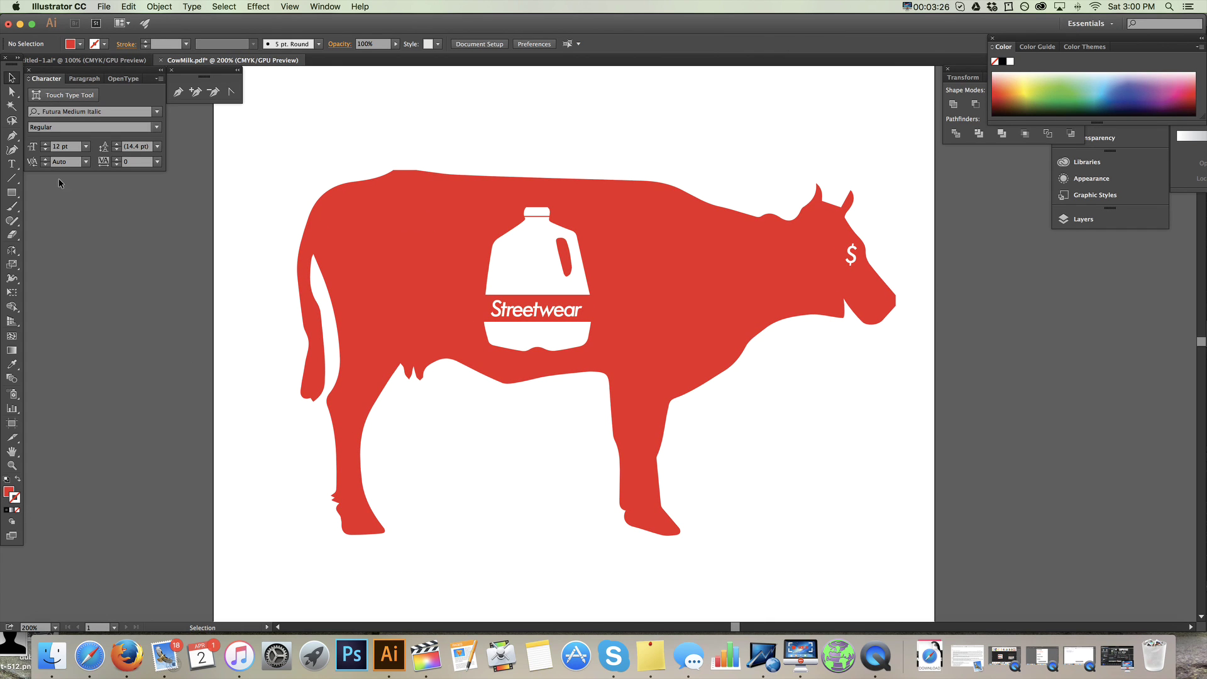
Return to the untitled document with the topic list and cross out "Your First Design" with two Paintbrush strokes.
{"action": "left_click", "coordinate": [85, 61]}
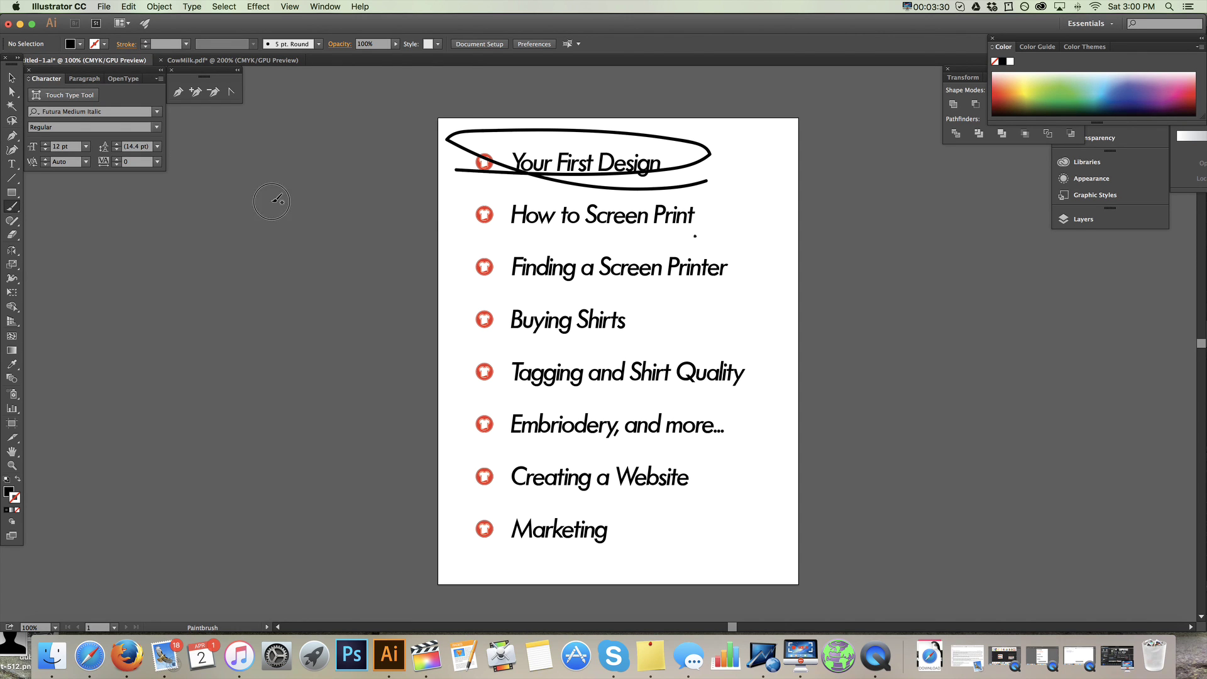
{"action": "left_click_drag", "start_coordinate": [318, 204], "coordinate": [448, 196]}
{"action": "key", "text": "ctrl+z"}
{"action": "left_click_drag", "start_coordinate": [479, 118], "coordinate": [651, 201]}
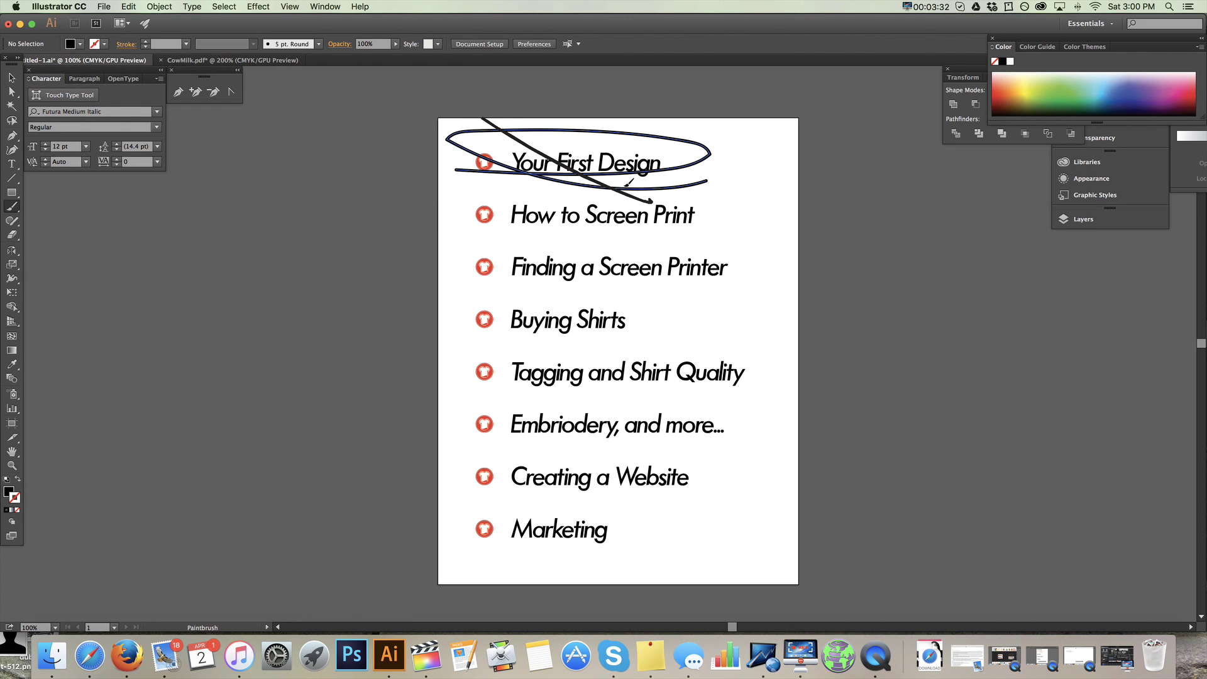
{"action": "left_click_drag", "start_coordinate": [519, 179], "coordinate": [691, 133]}
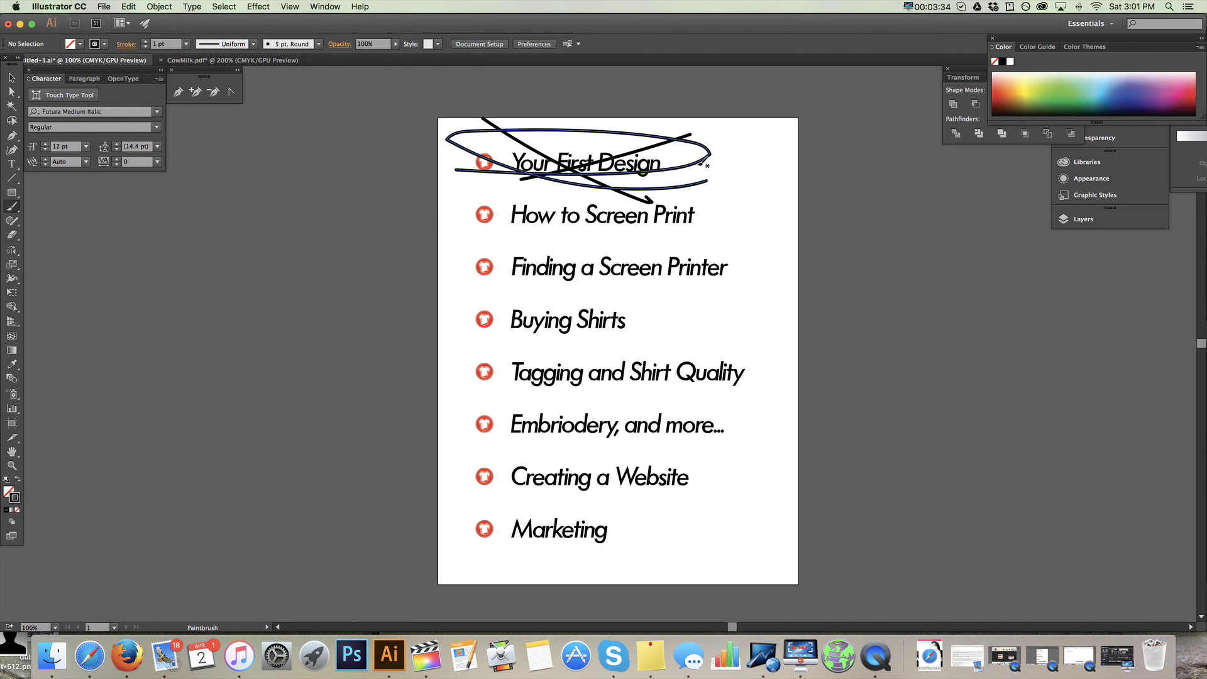